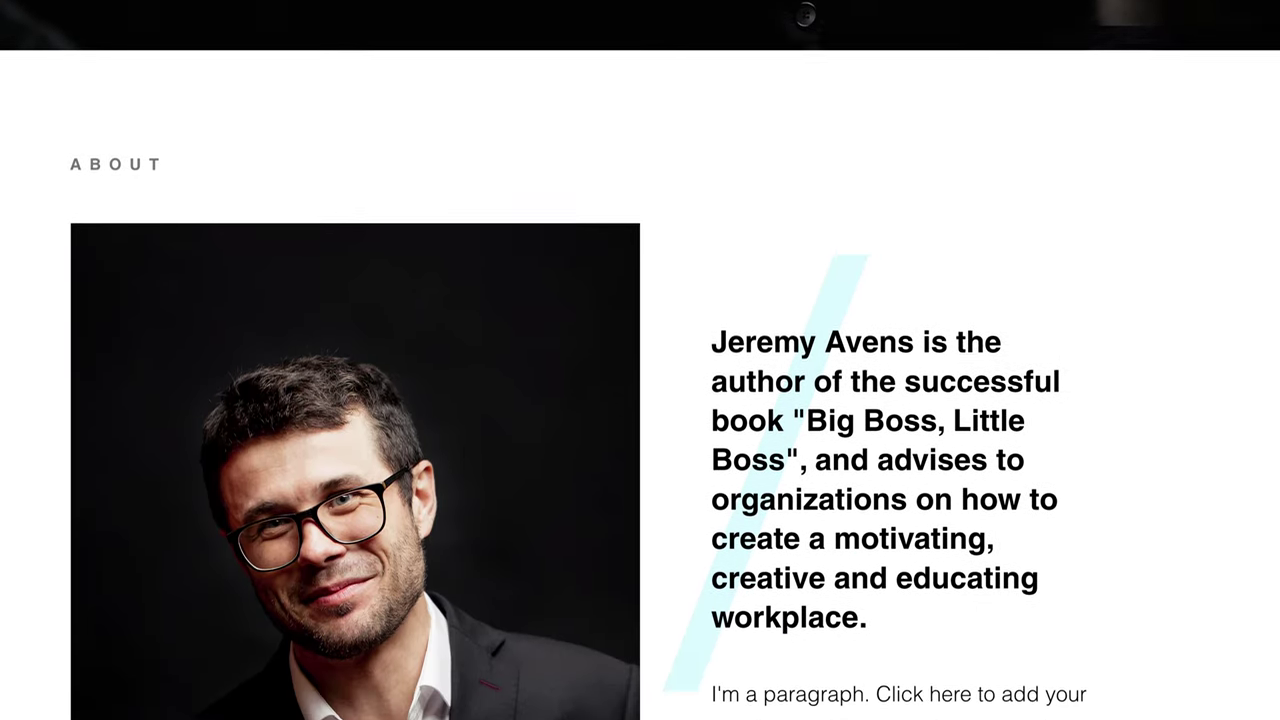
- Enter "Welcome to my new website" as the home page's hero heading, with a line break after "to"
text(We)
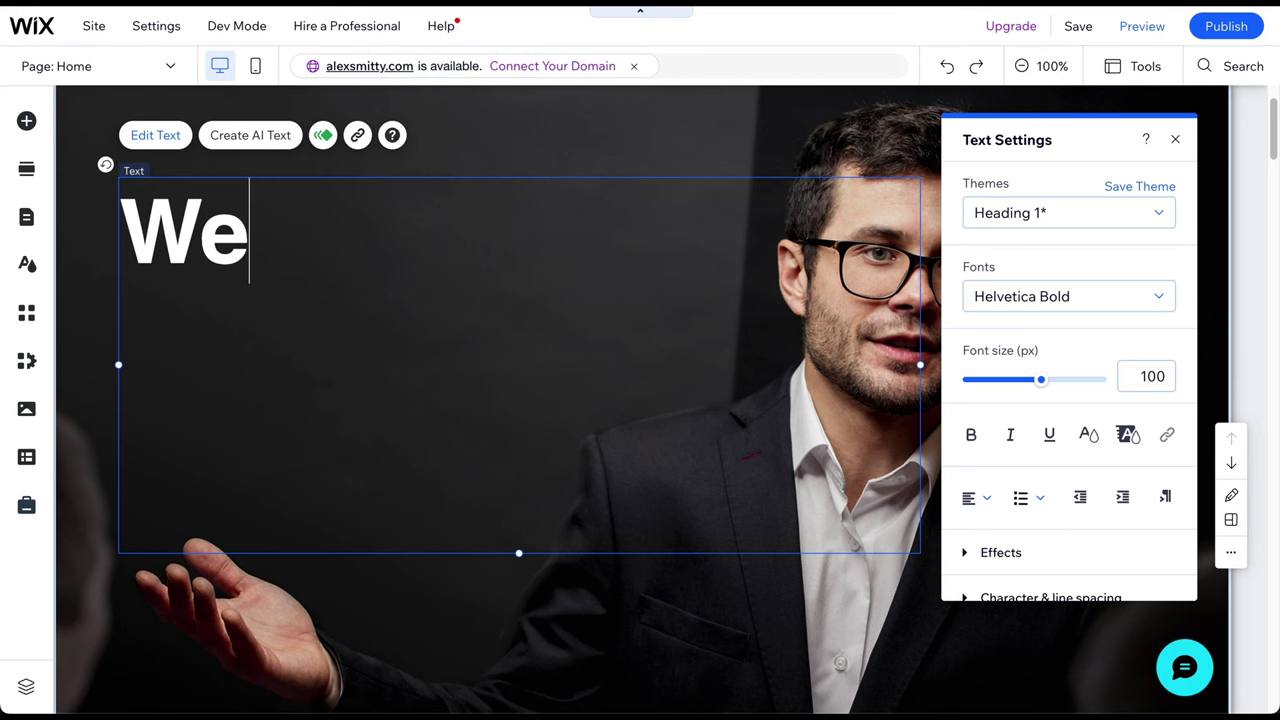
text(lcome to)
key(Return)
text(my)
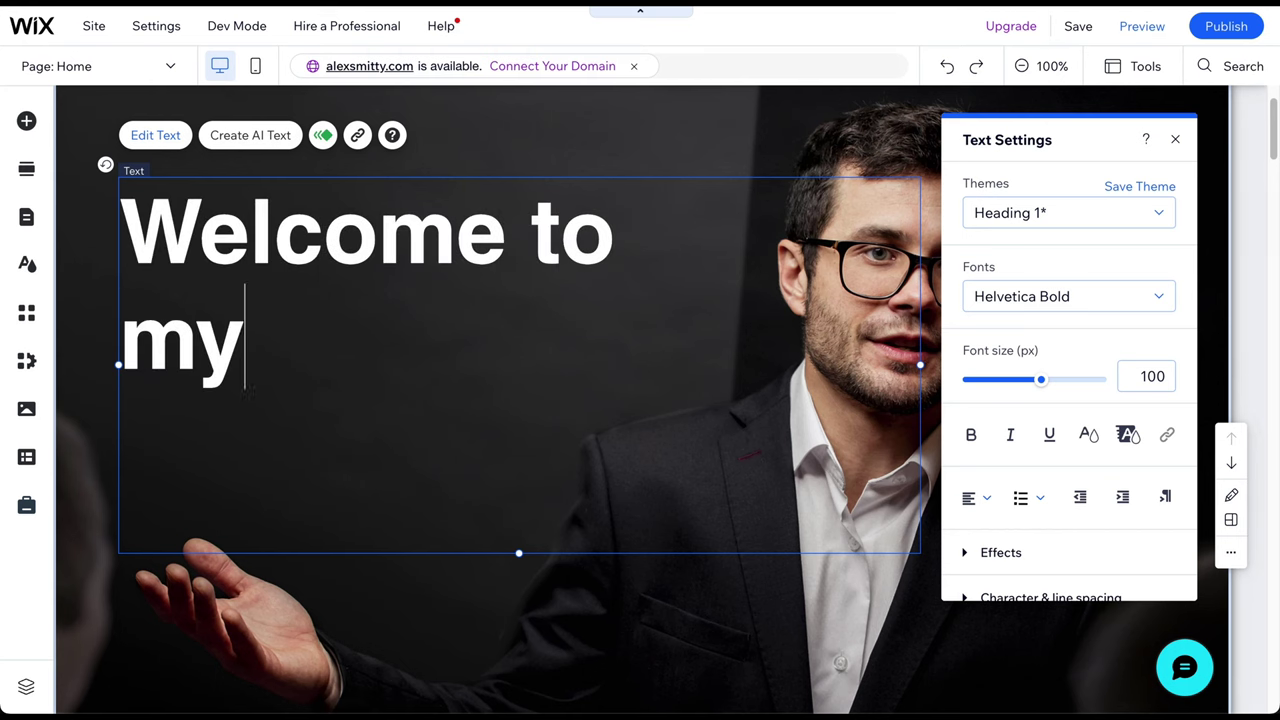
text( new website)
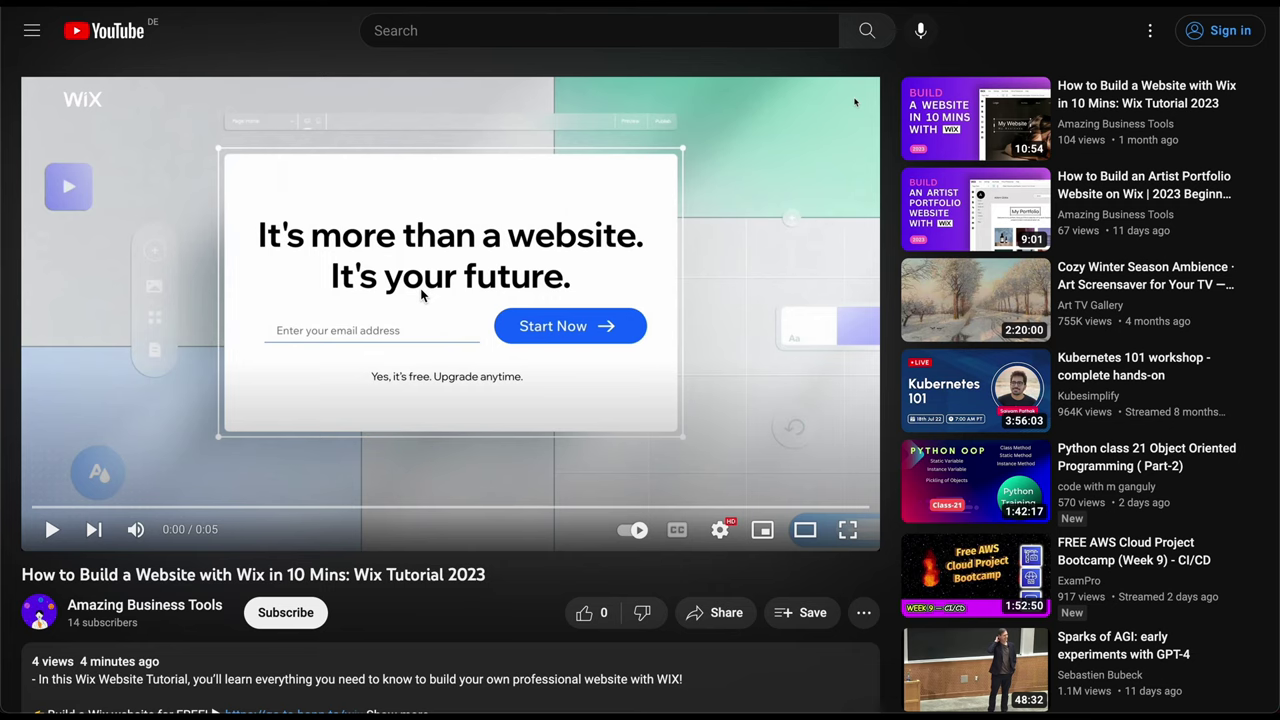
scroll(421, 291, down, 2)
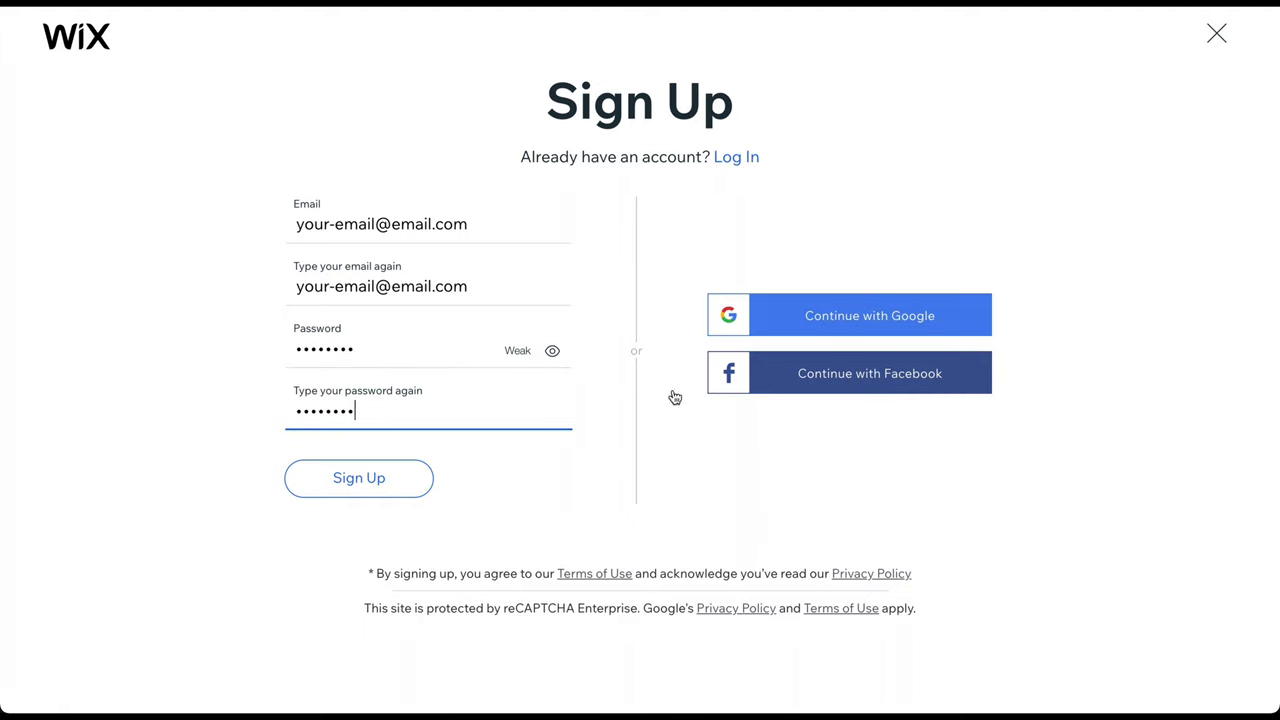
- Submit the completed sign-up form and specify that the website is for myself, my business or a friend
click(367, 480)
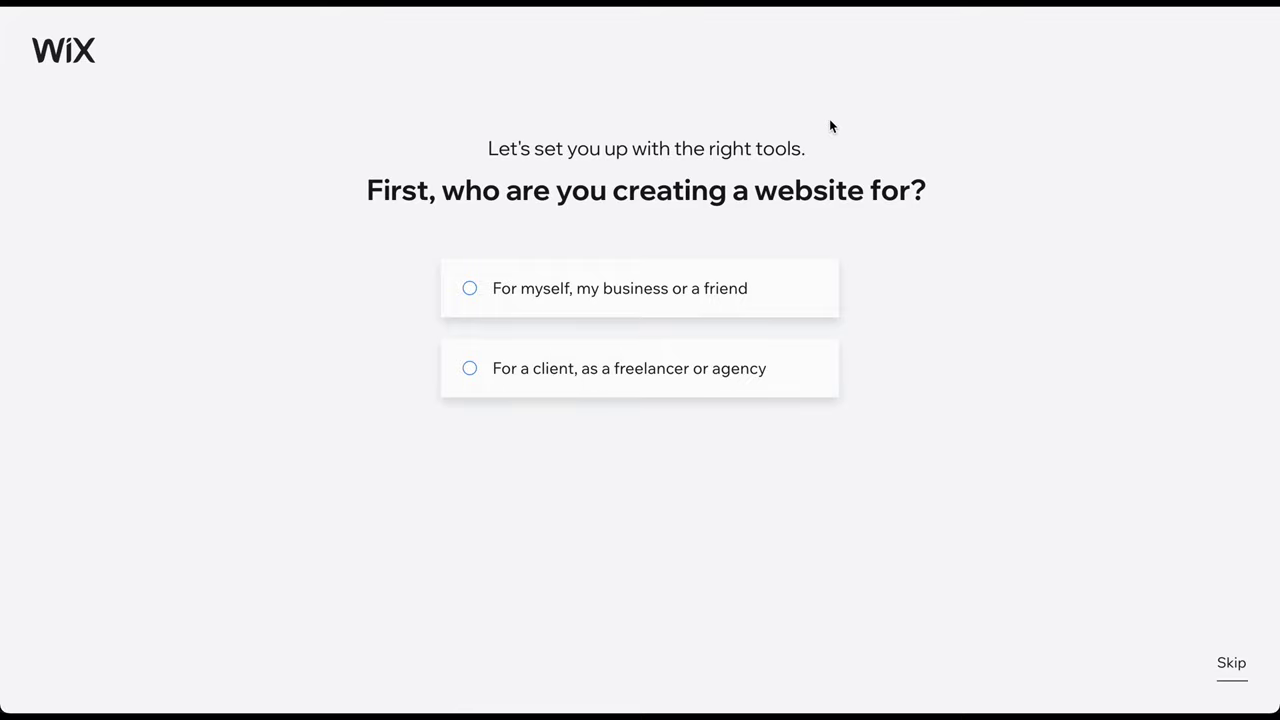
click(633, 288)
click(636, 474)
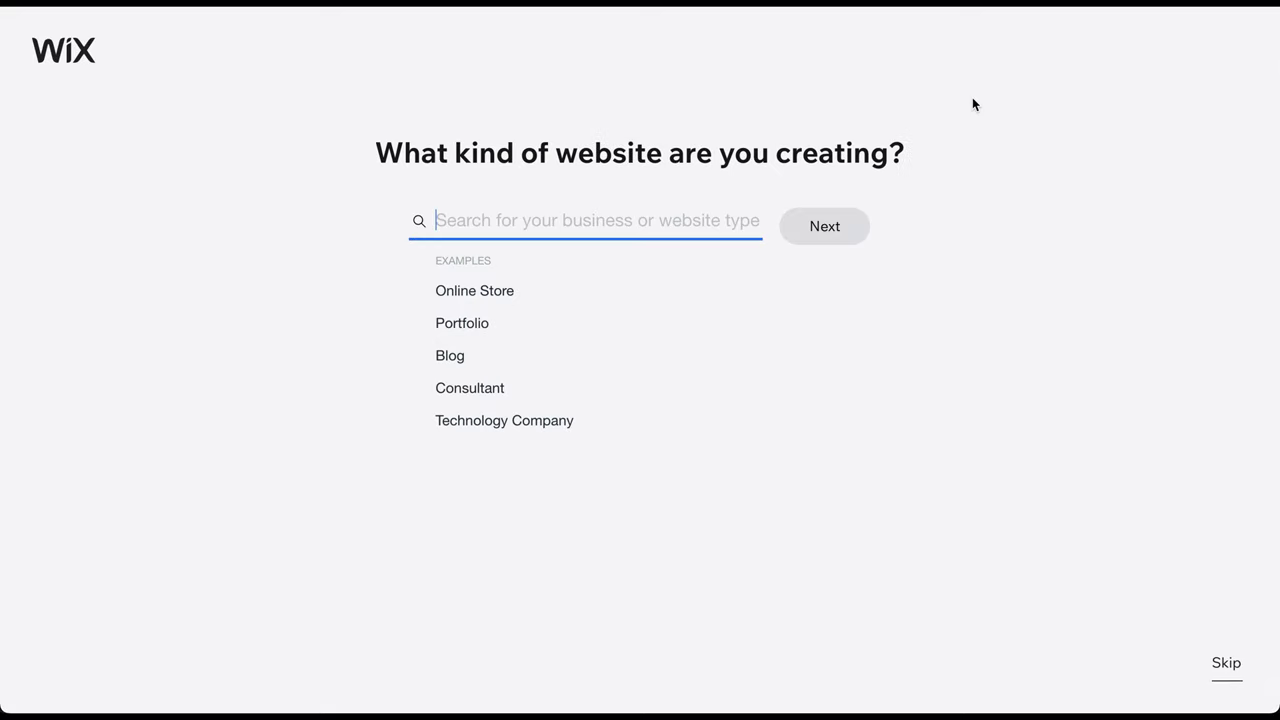
- Set the website type to business coach and enter the business name
text(business coach)
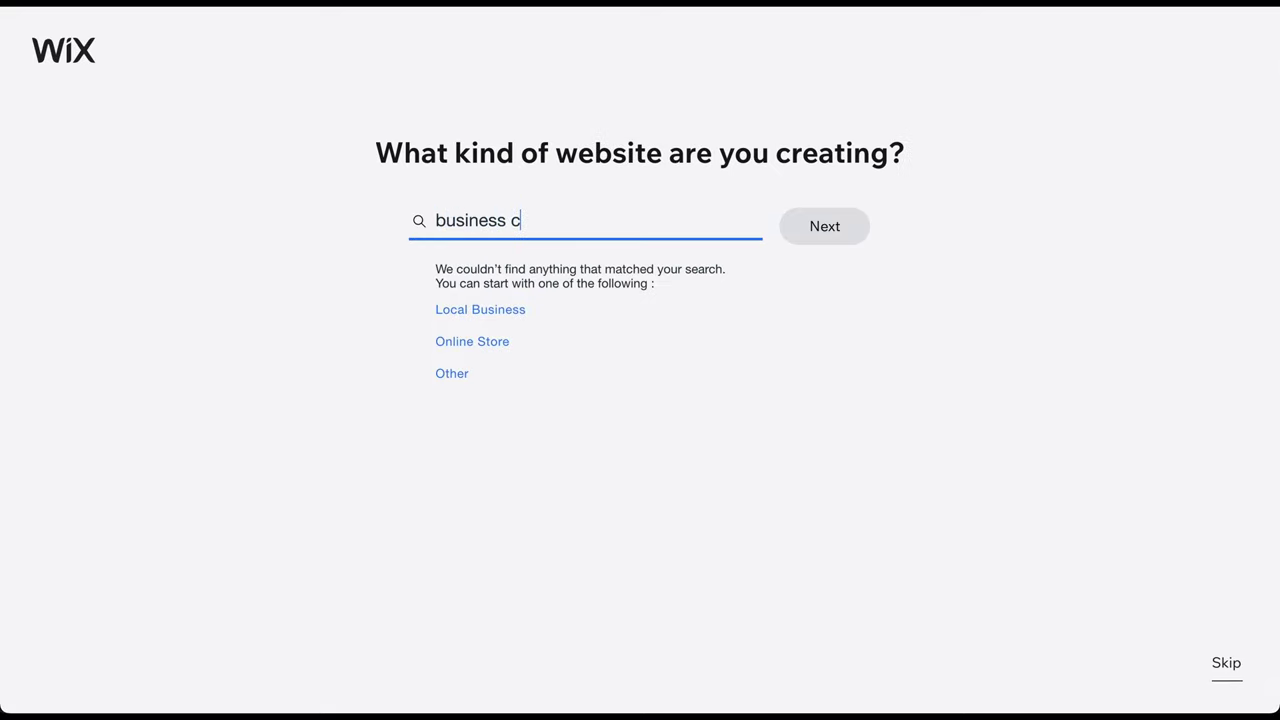
click(508, 271)
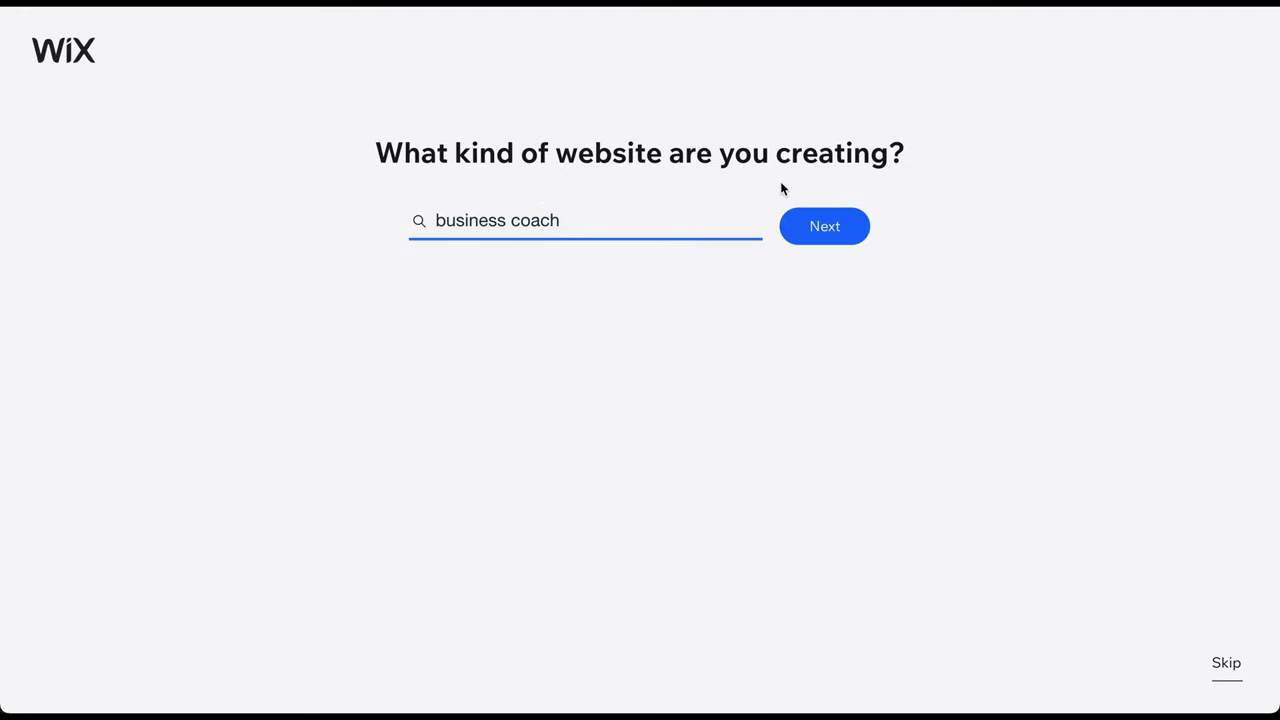
click(838, 226)
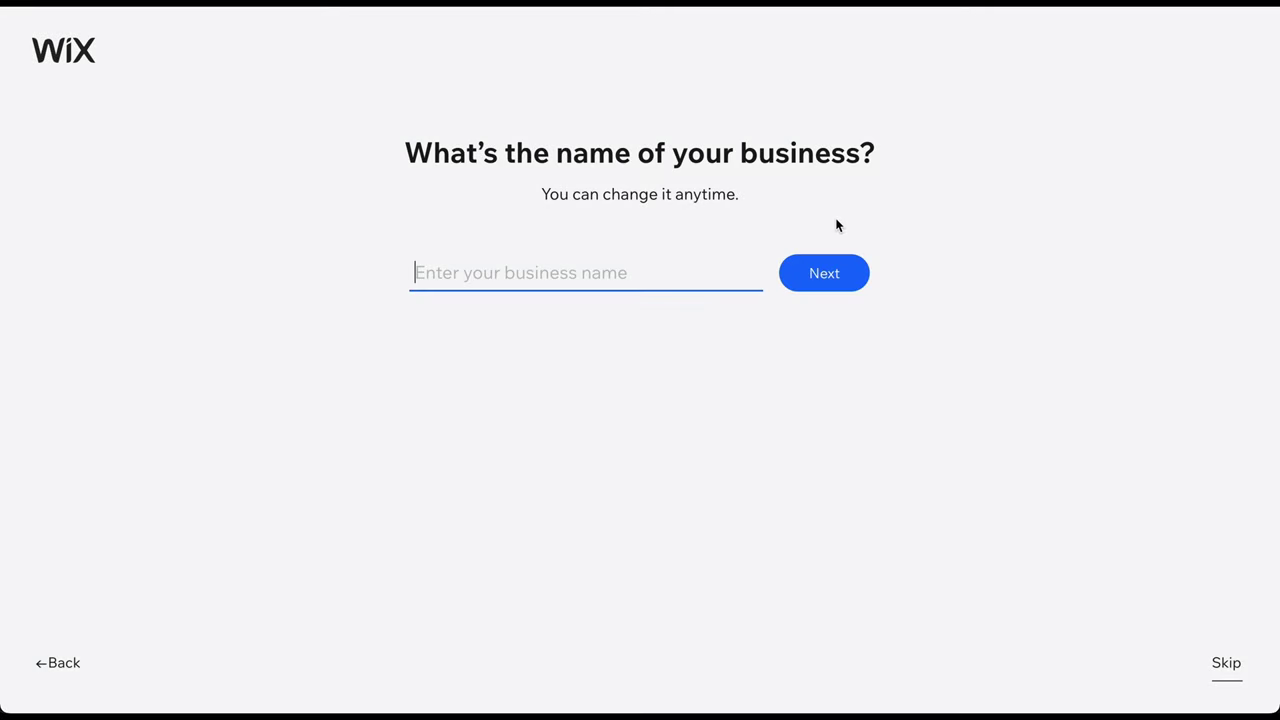
text(Alex Smith)
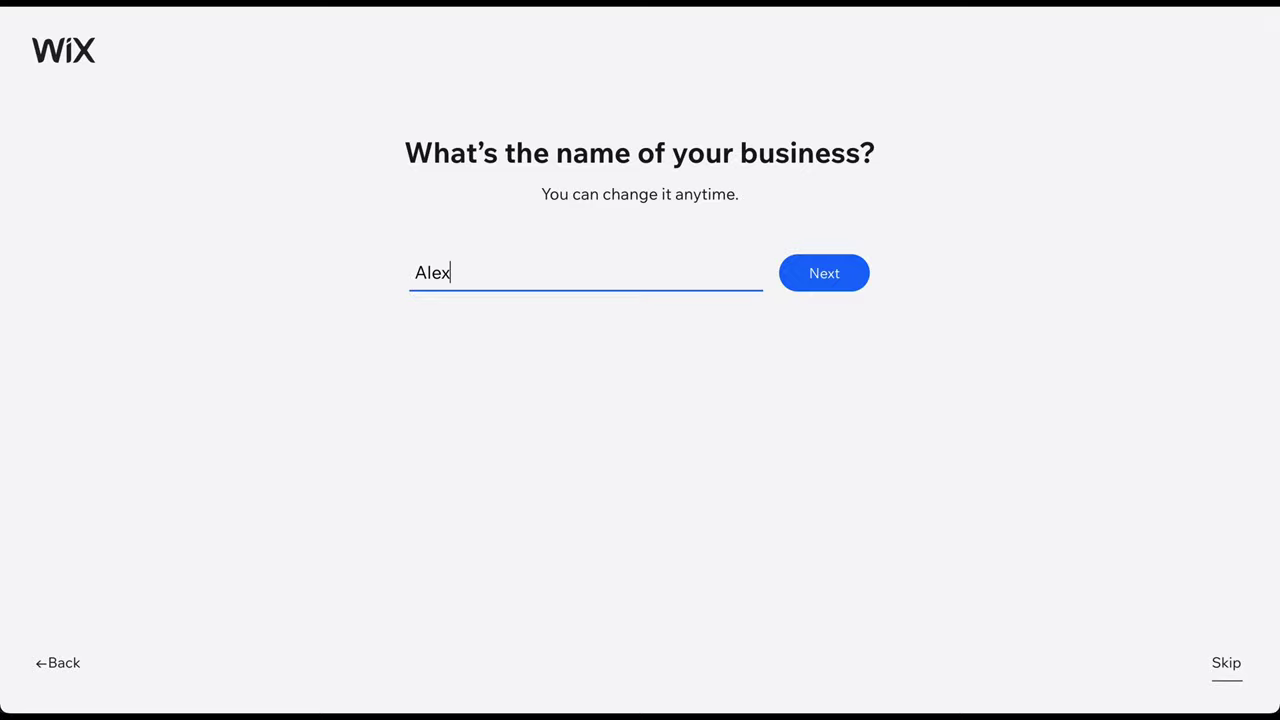
click(836, 286)
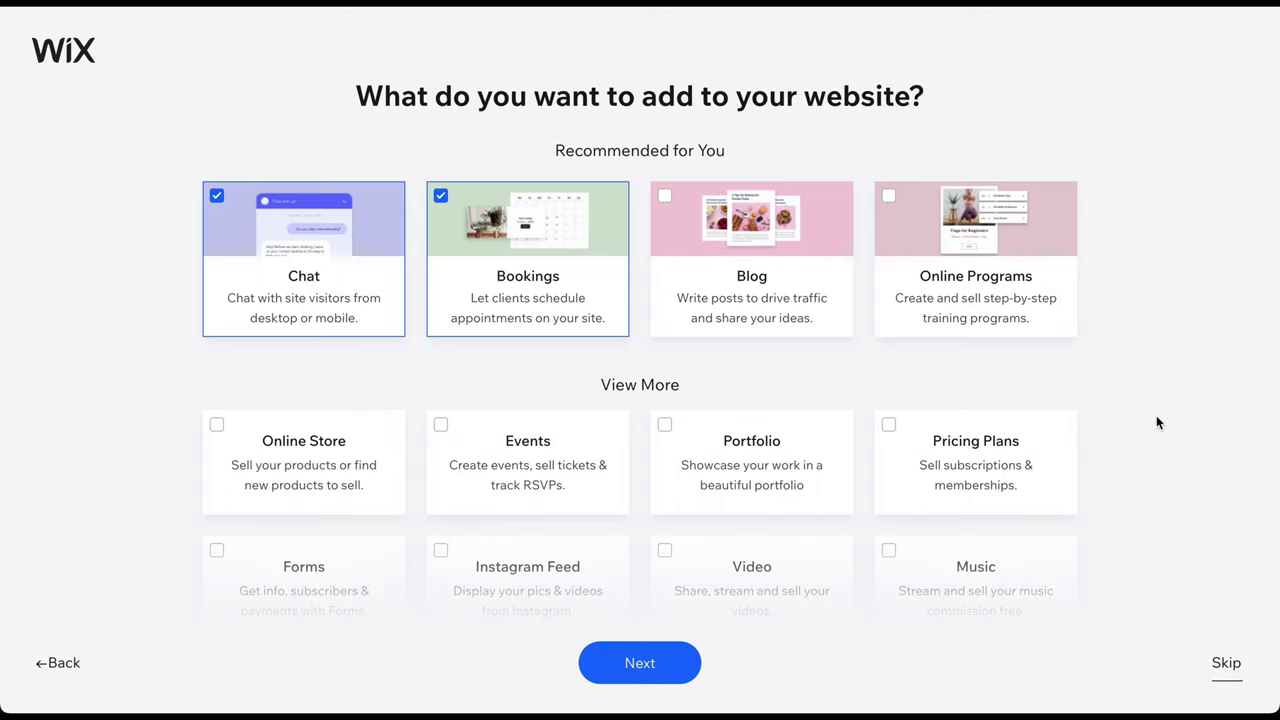
- Skip choosing website features and open the designed template gallery by way of the dashboard
click(1225, 664)
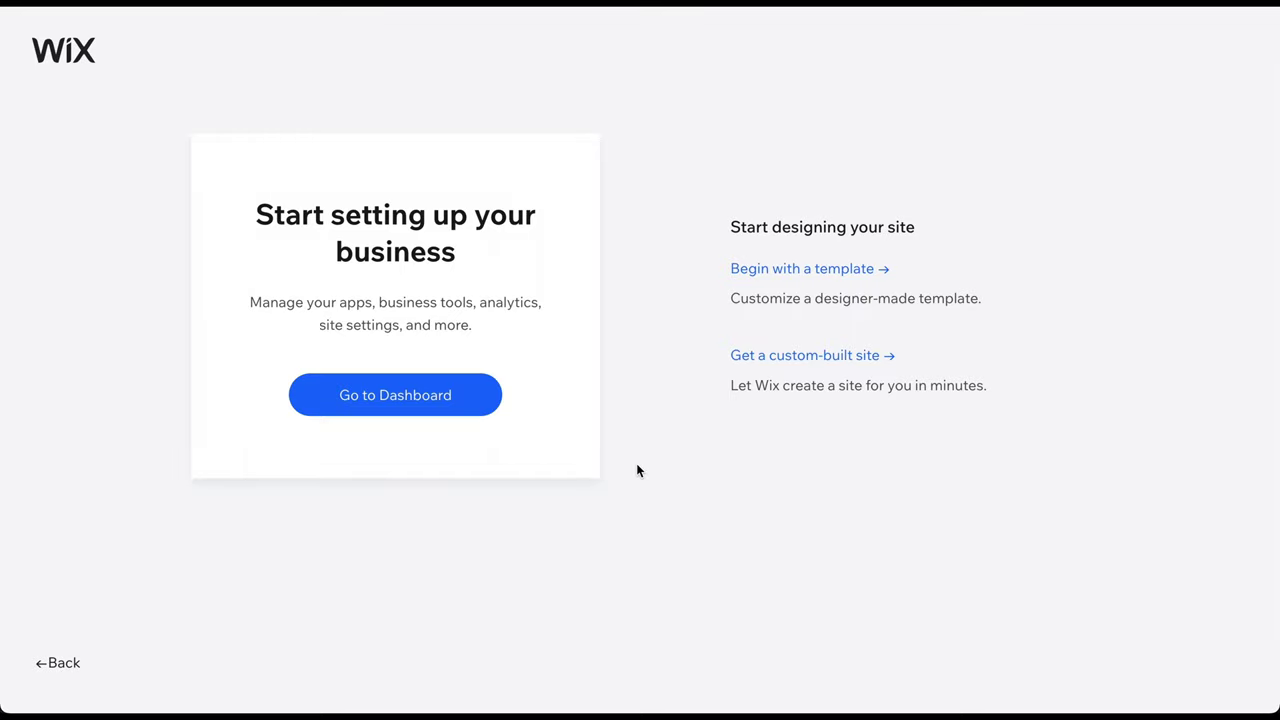
click(373, 400)
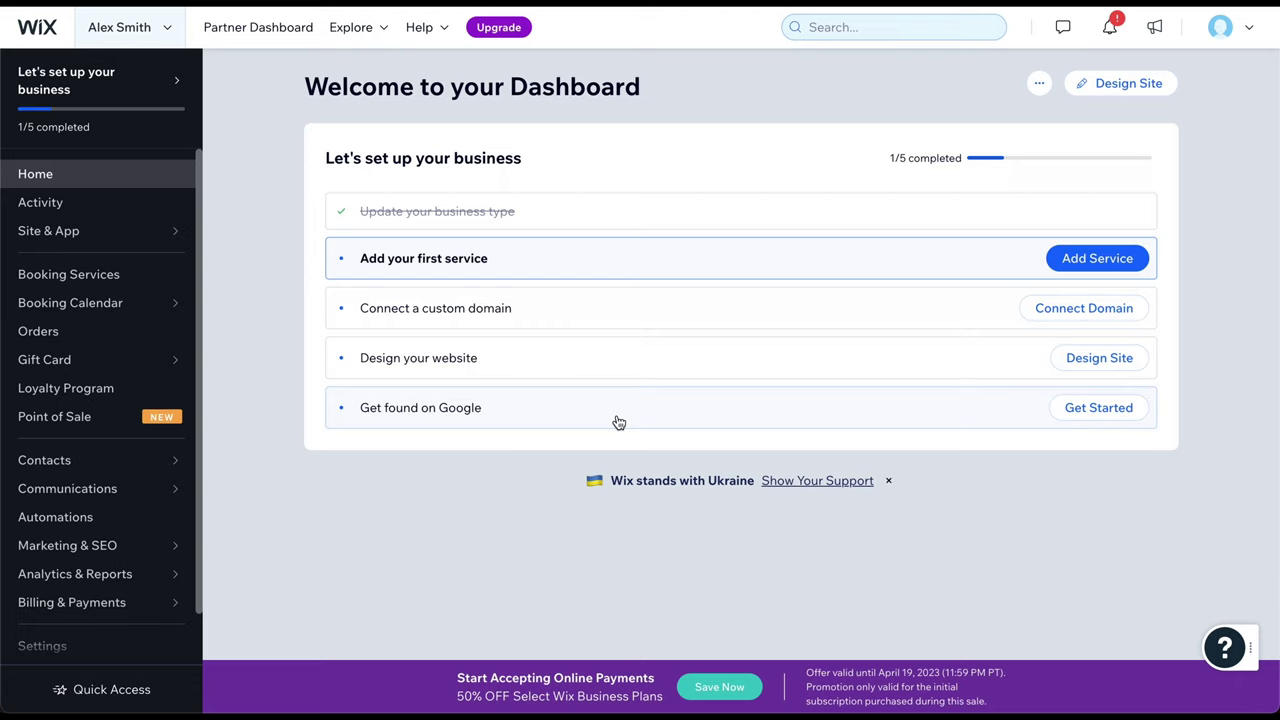
click(1120, 90)
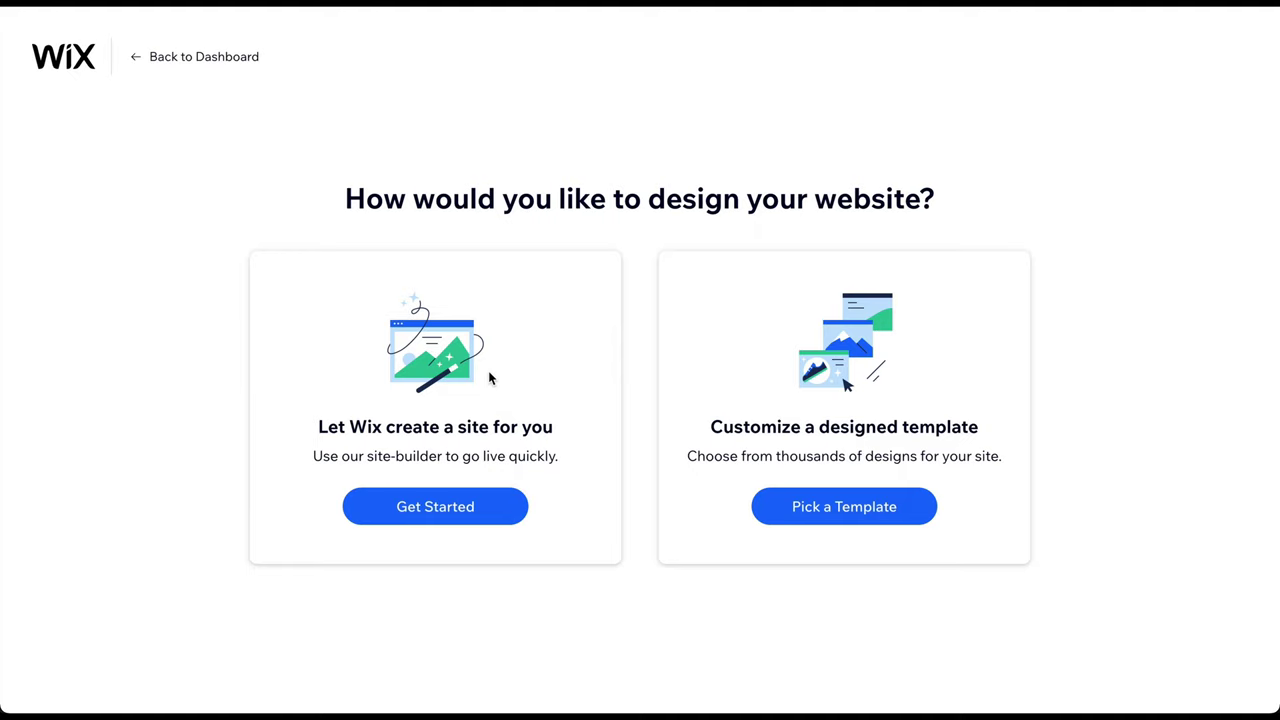
click(848, 510)
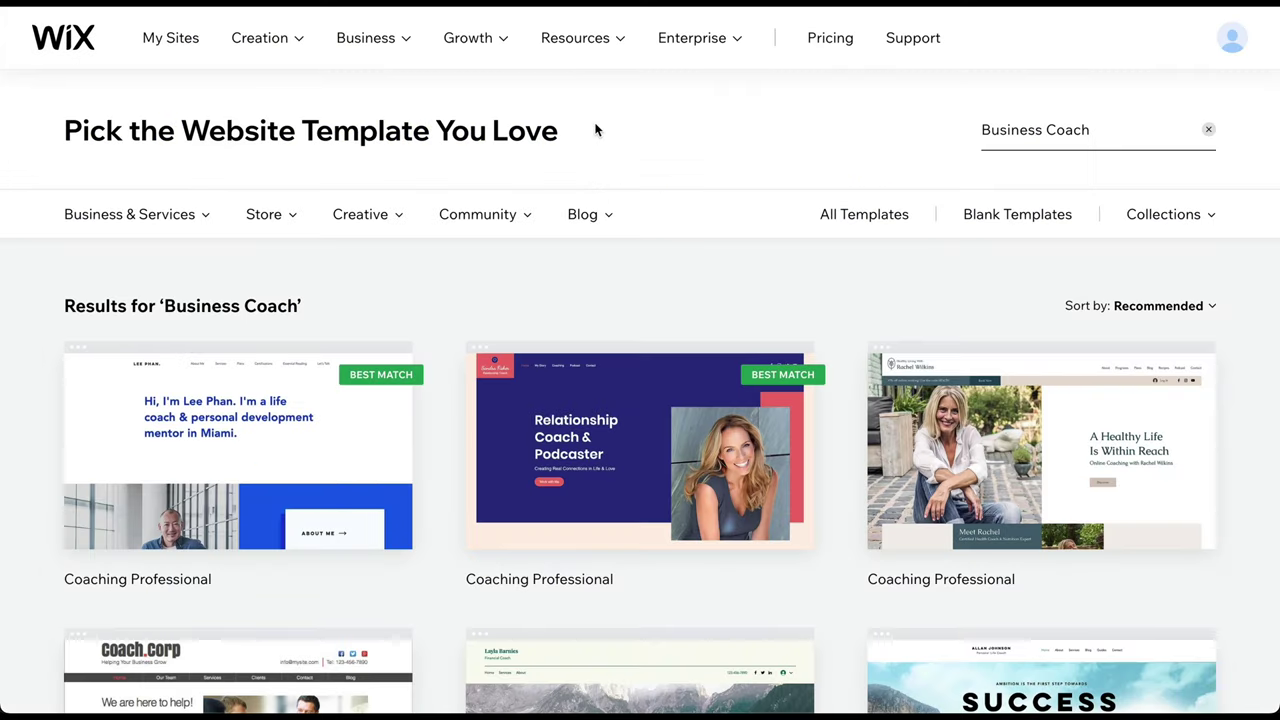
- Browse the Business Coach template results and the collection of all website templates
scroll(441, 325, down, 6)
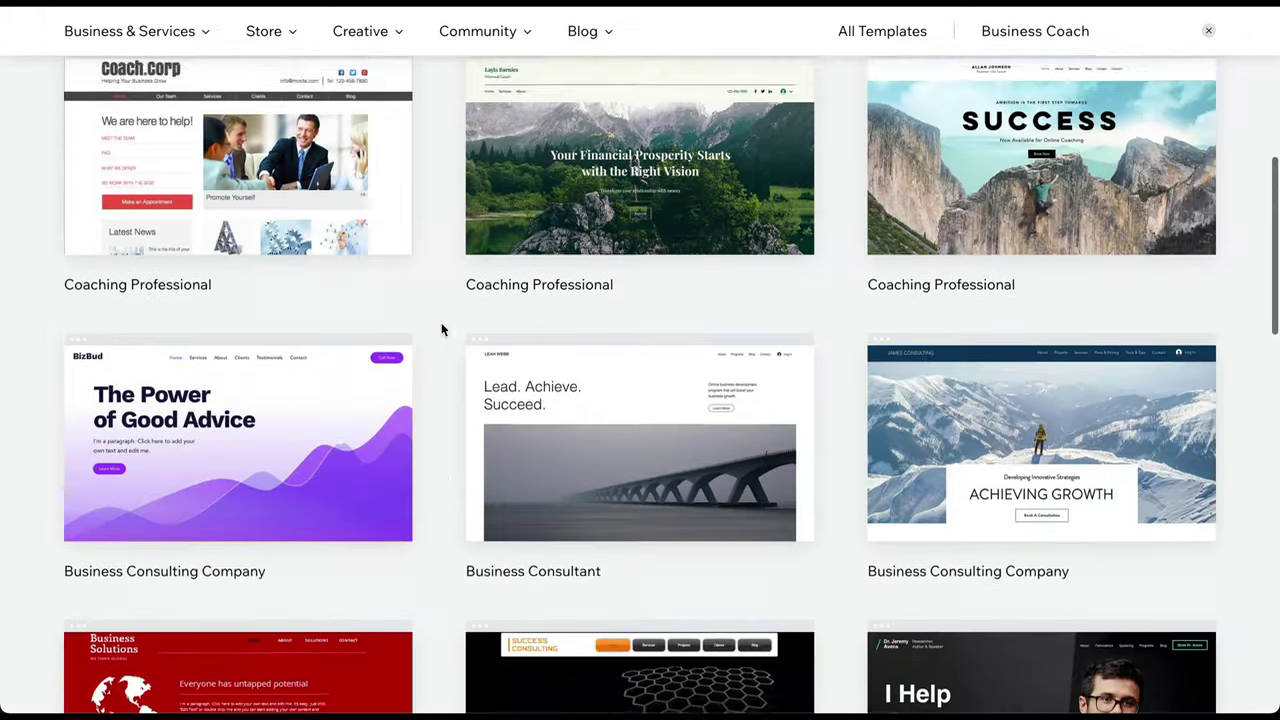
scroll(441, 325, up, 6)
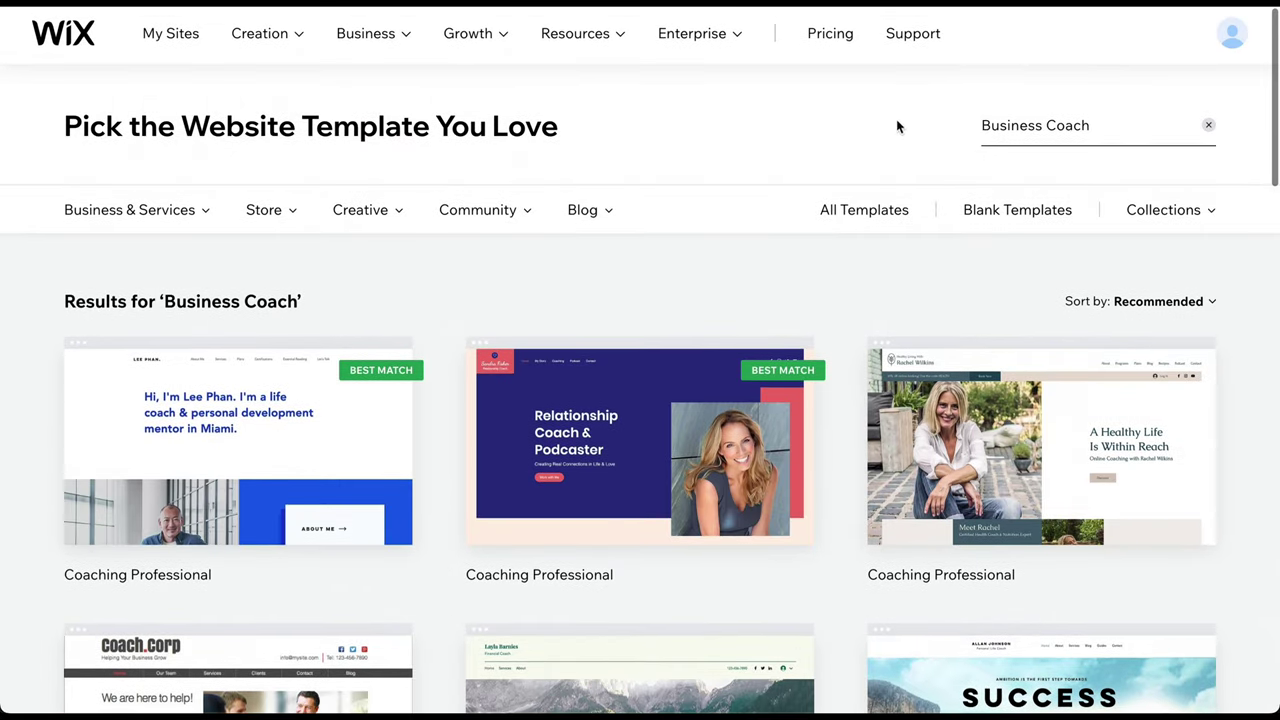
click(1030, 126)
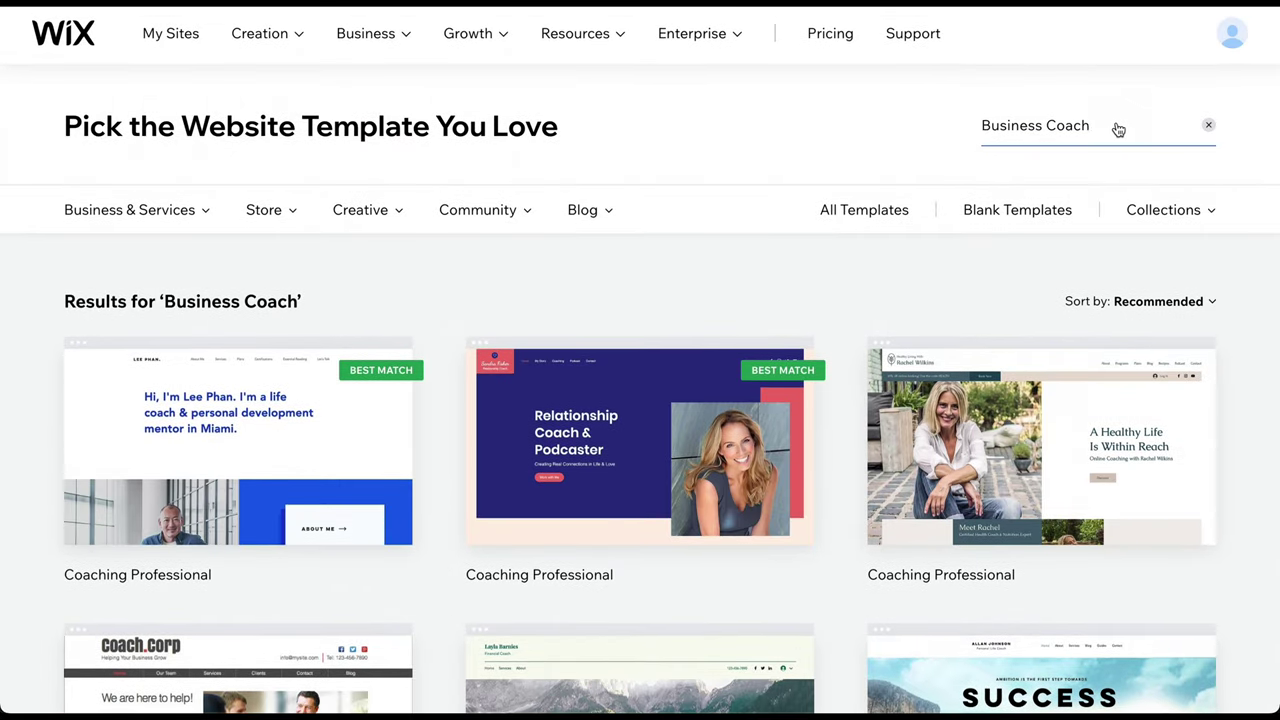
click(868, 218)
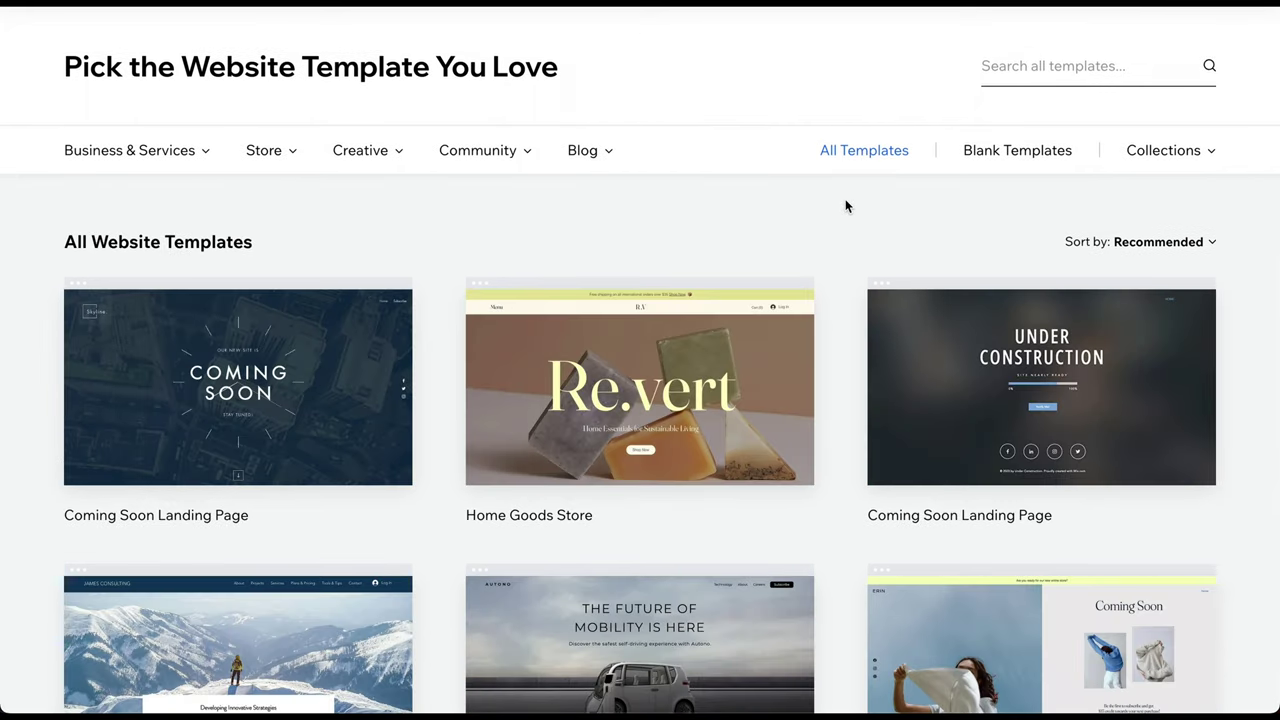
scroll(845, 205, down, 5)
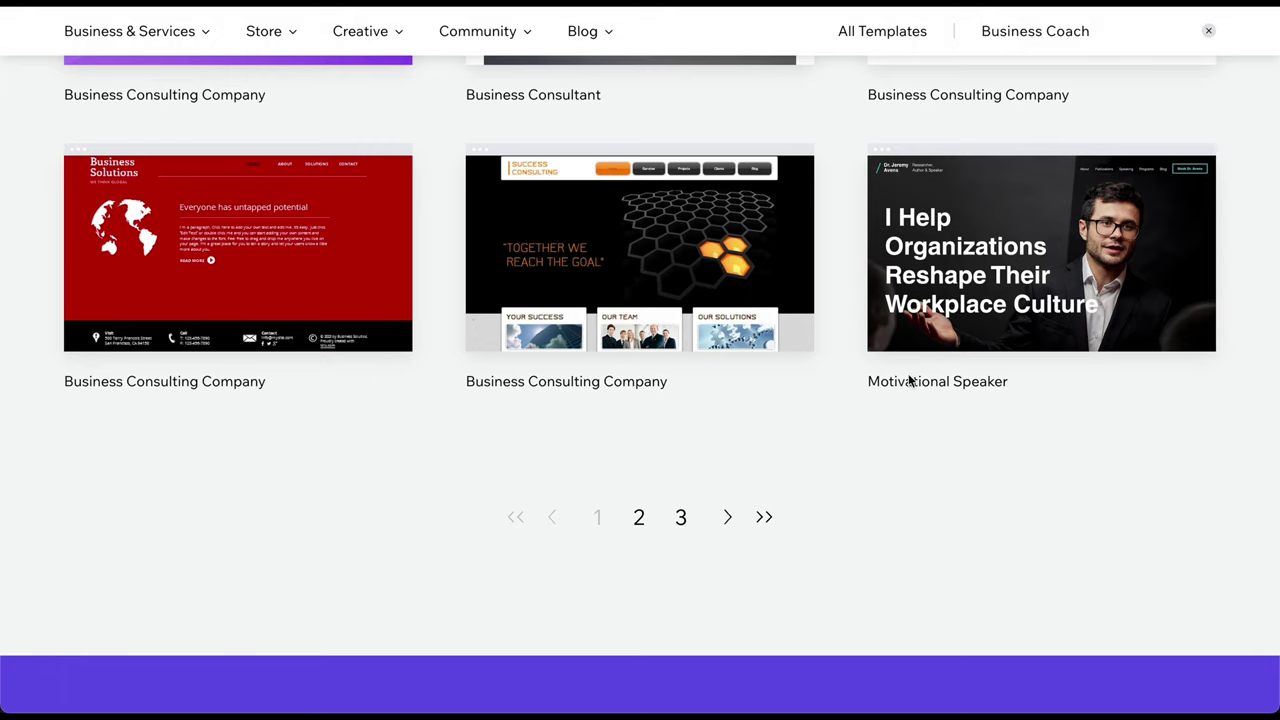
- Preview the Motivational Speaker template and examine its page in both the desktop and mobile views
mouse_move(978, 173)
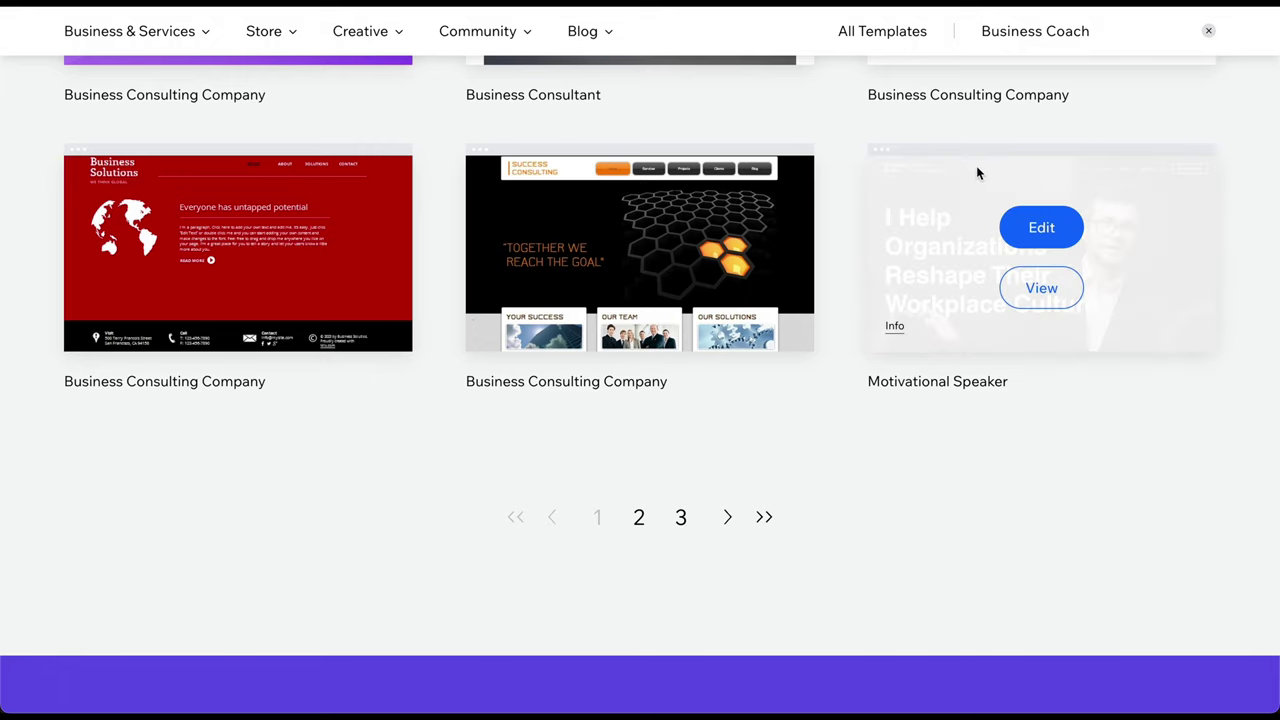
click(1041, 288)
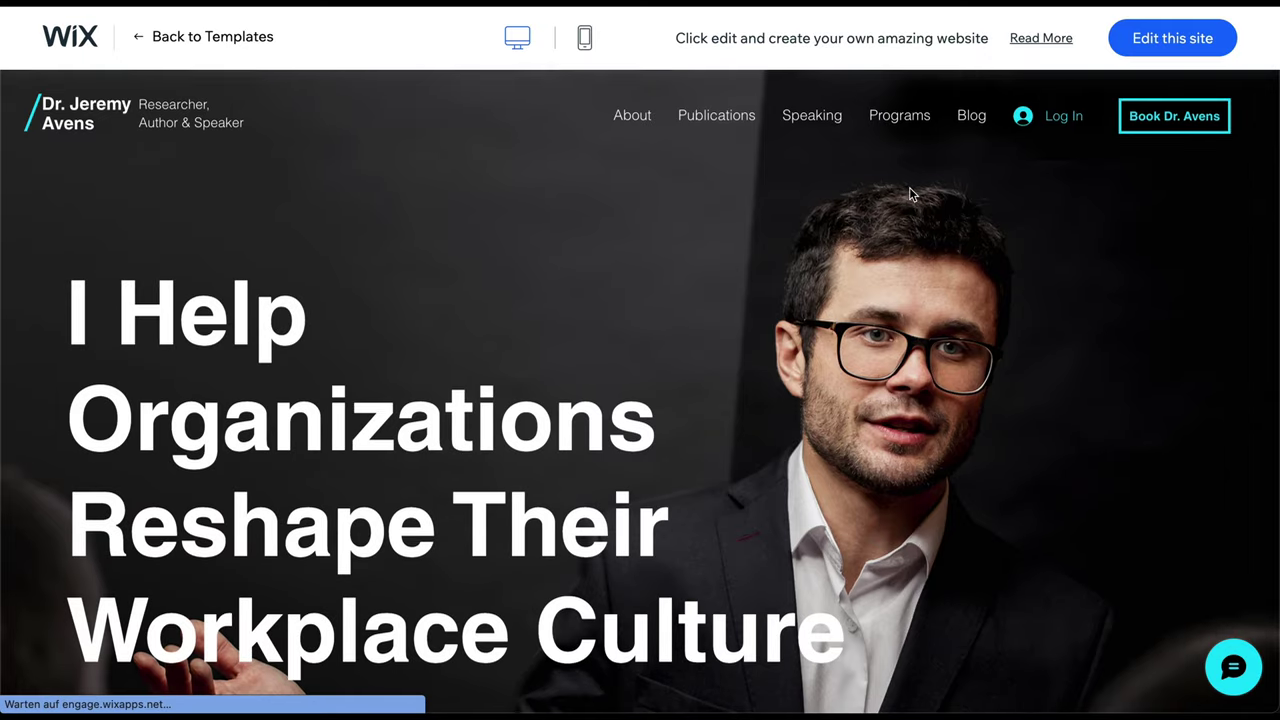
scroll(909, 187, down, 10)
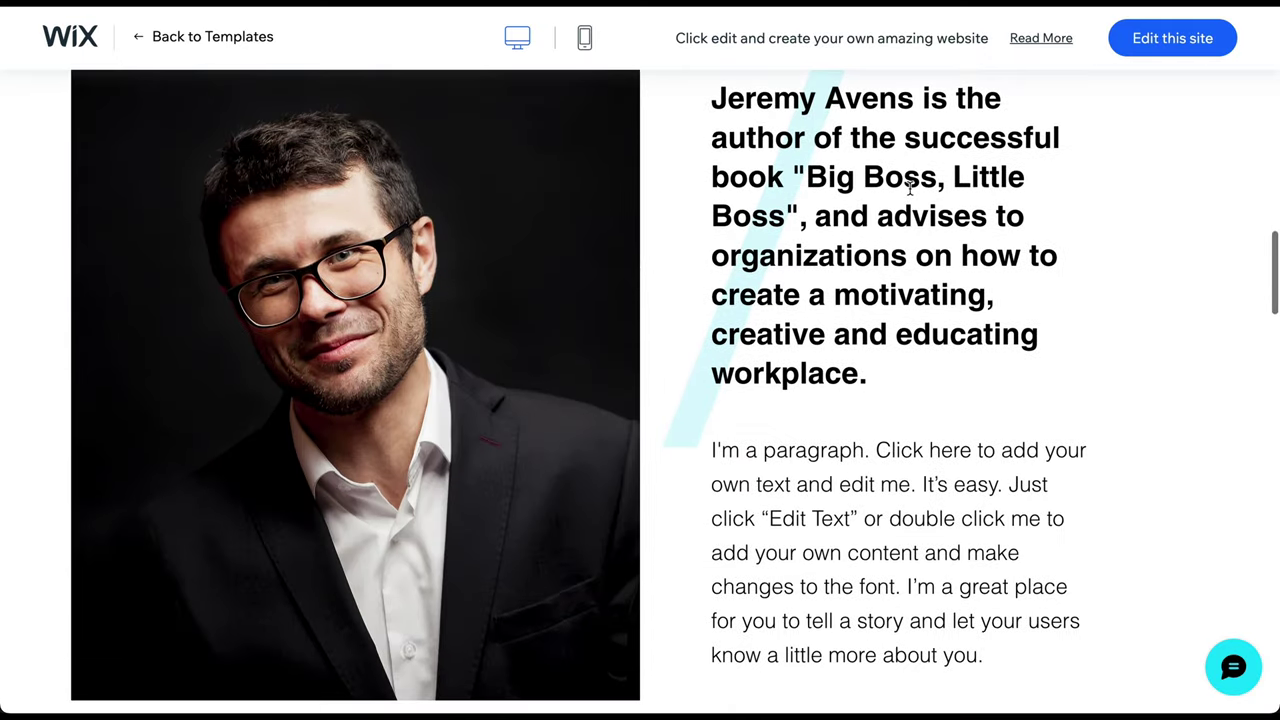
click(585, 37)
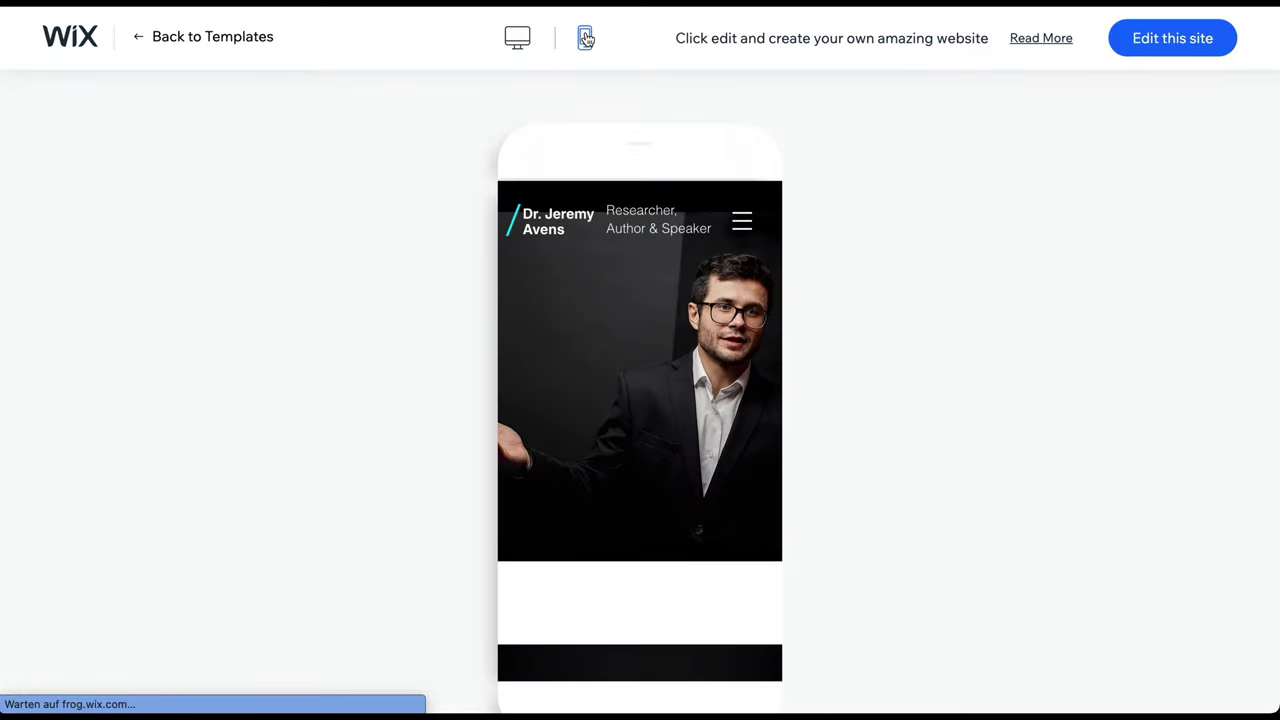
scroll(684, 375, down, 1)
scroll(684, 375, down, 5)
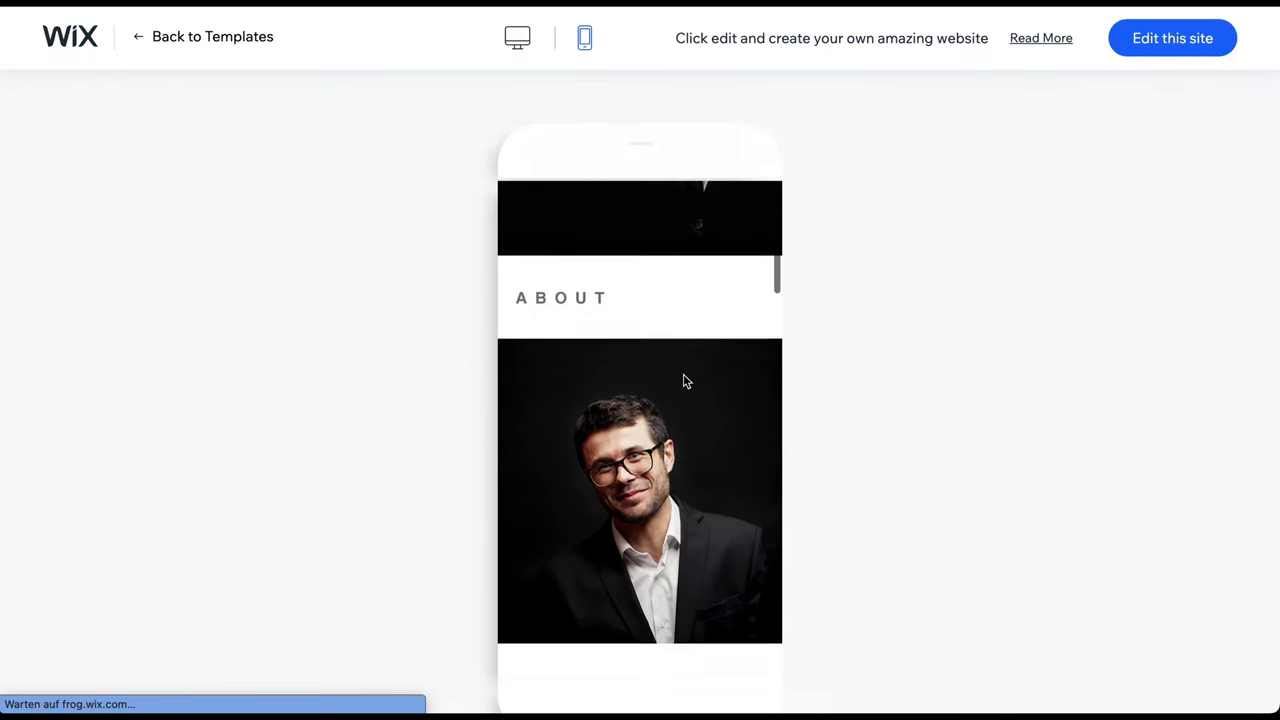
scroll(684, 376, down, 10)
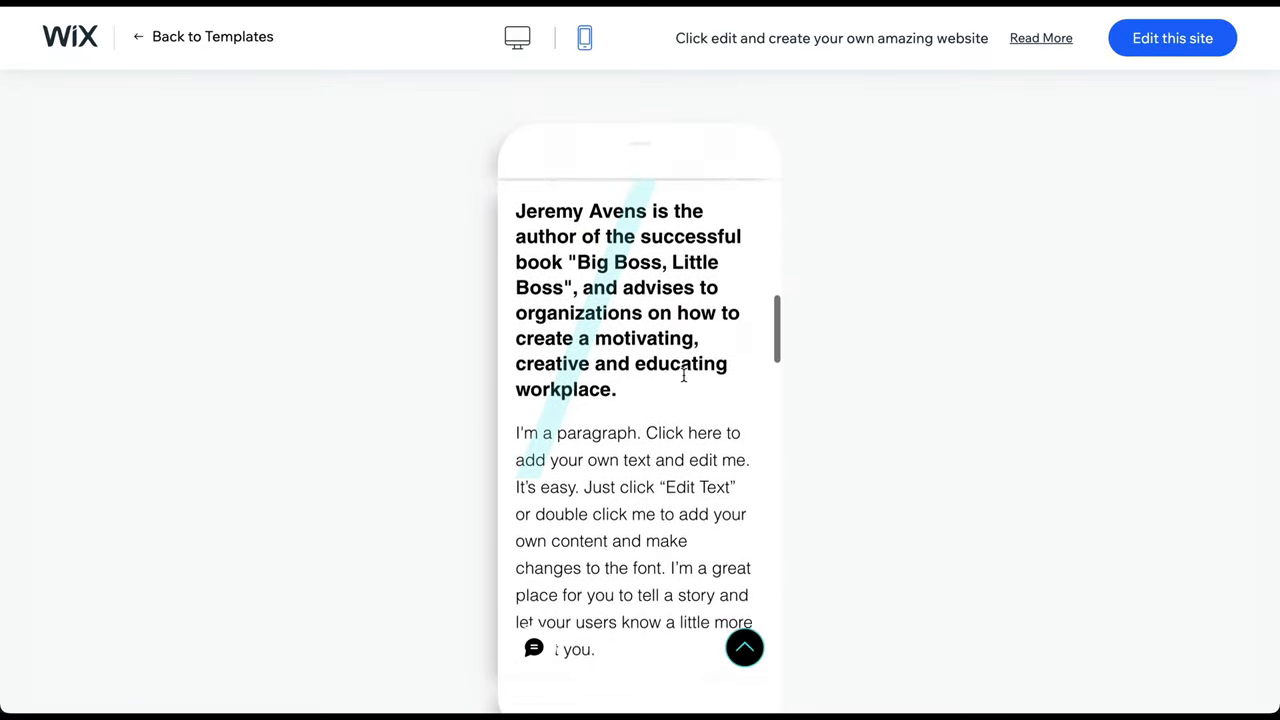
scroll(683, 374, up, 15)
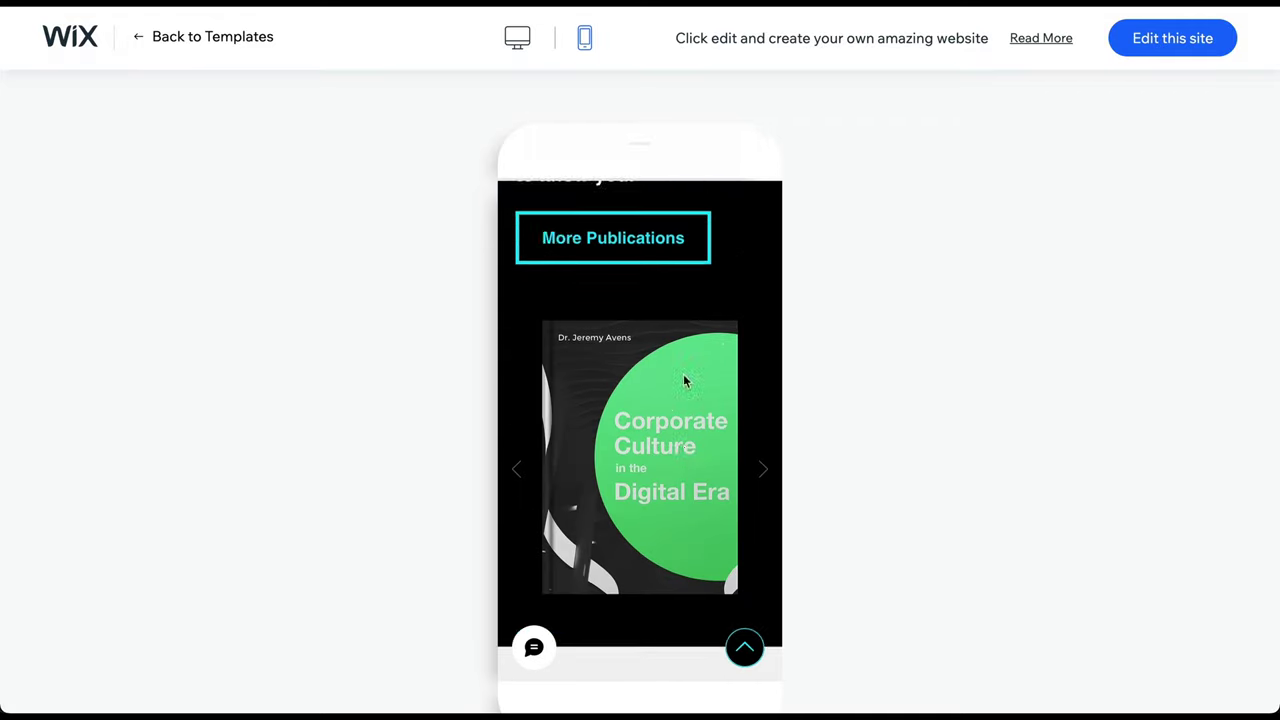
- Return to the Business Coach templates and open the Motivational Speaker template for editing
click(177, 44)
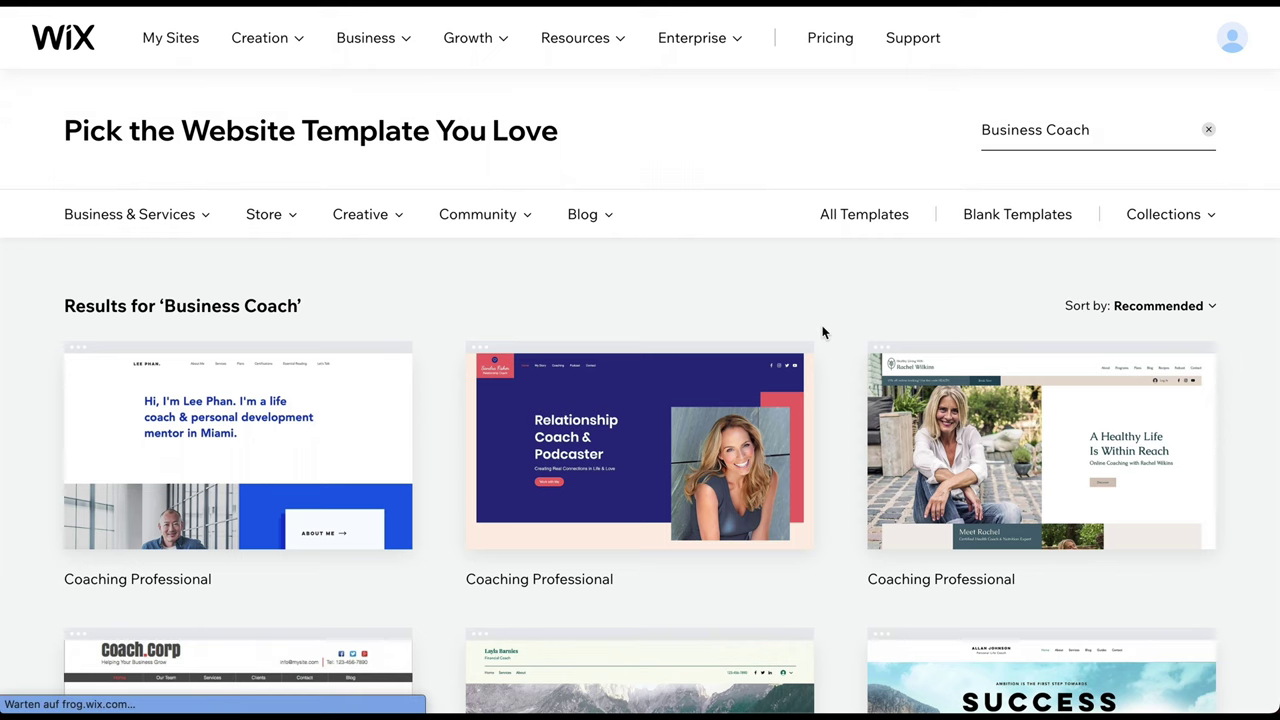
scroll(823, 332, down, 10)
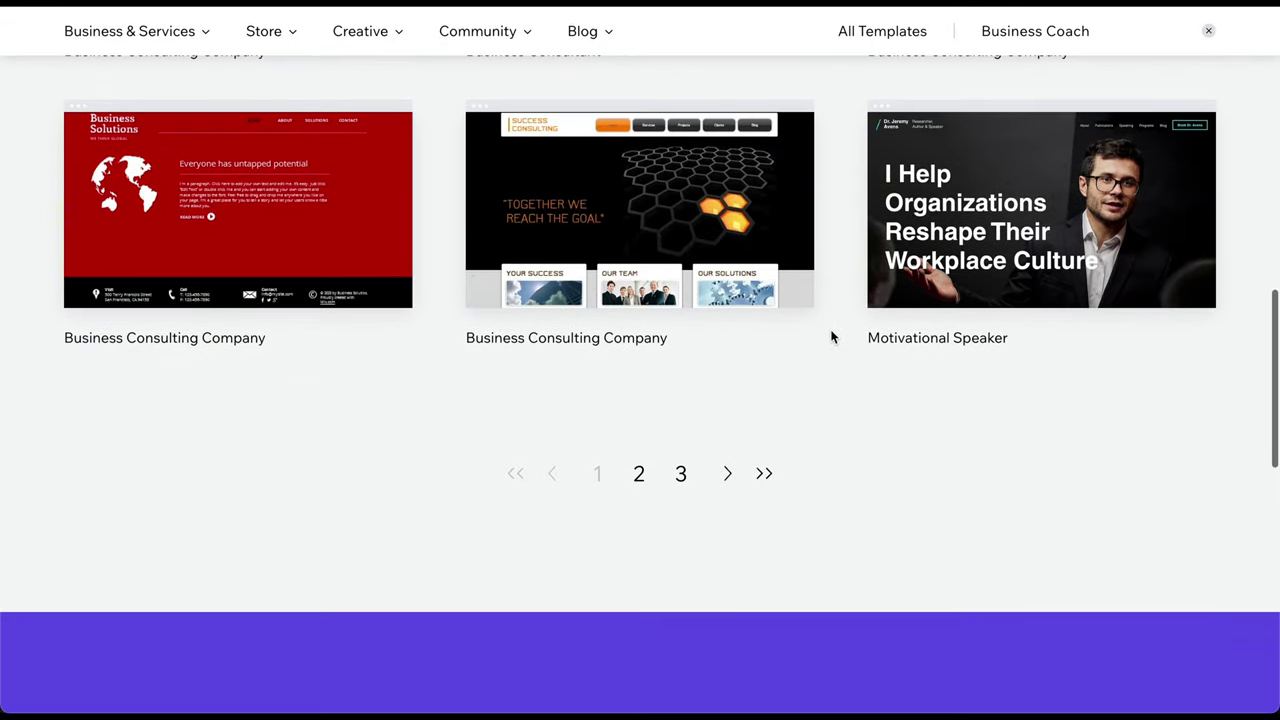
click(1046, 186)
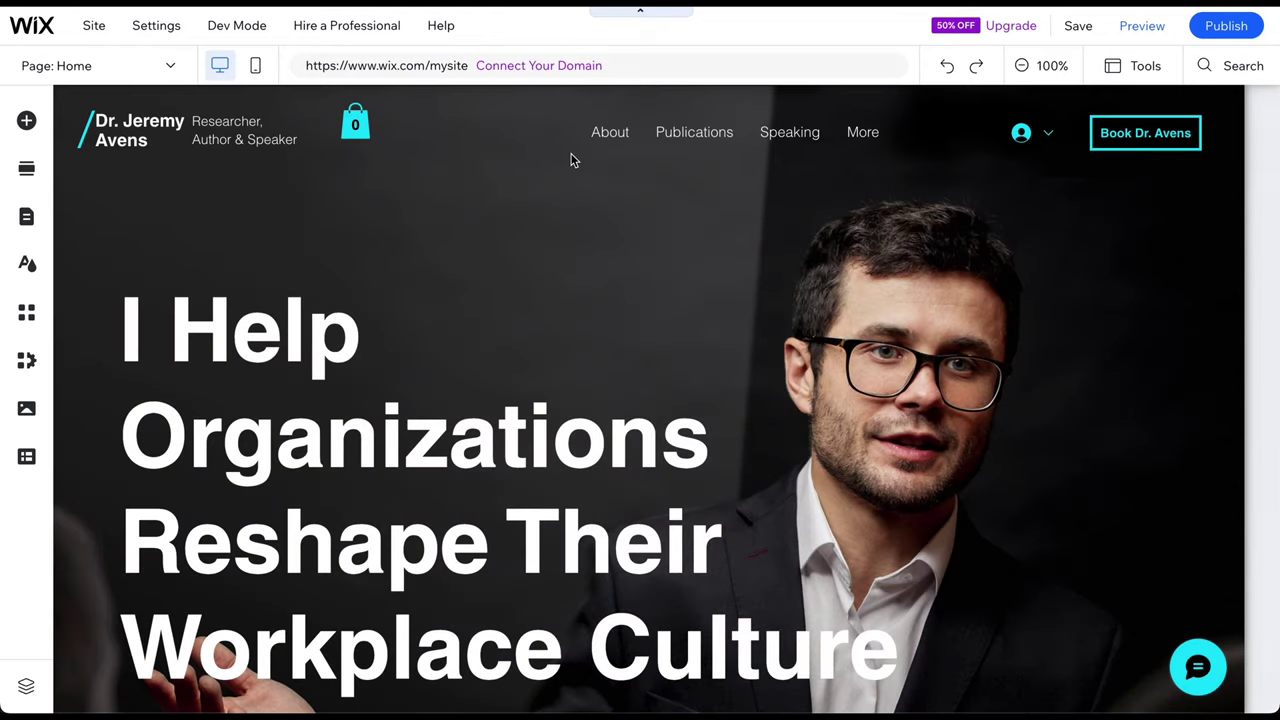
- Look over the home page's hero and About sections in the editor
scroll(573, 160, down, 5)
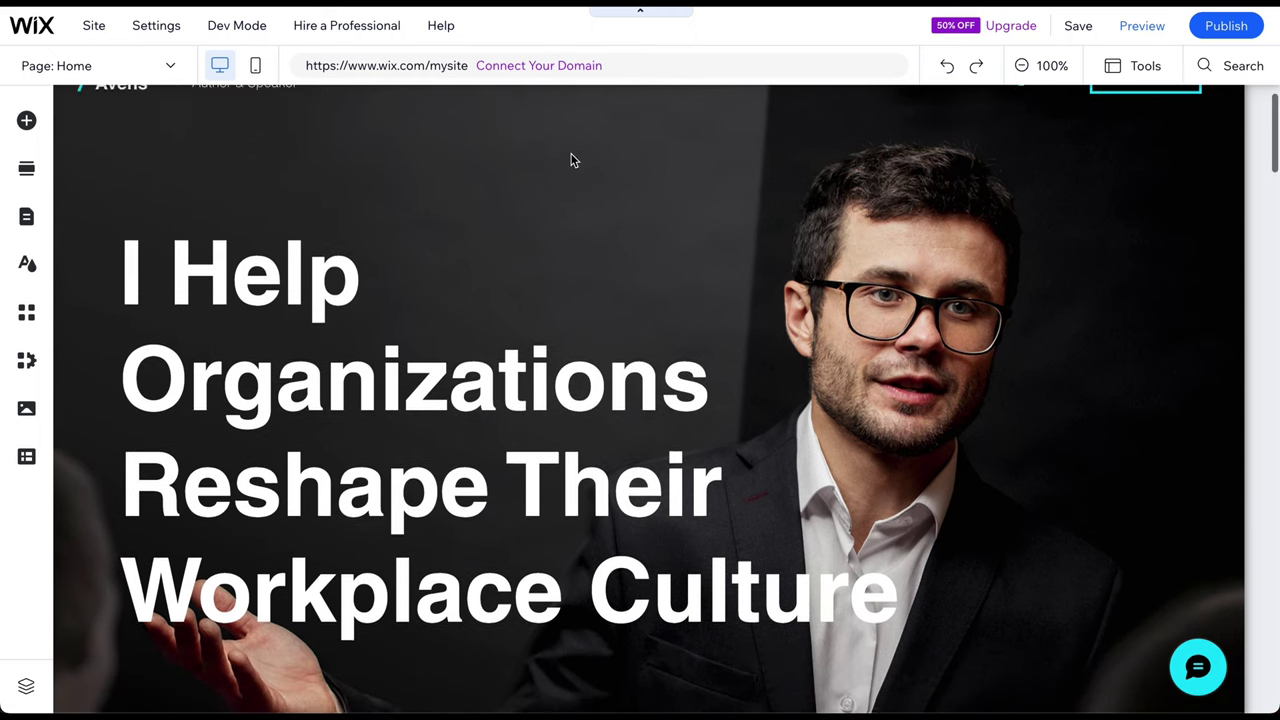
scroll(573, 160, down, 1)
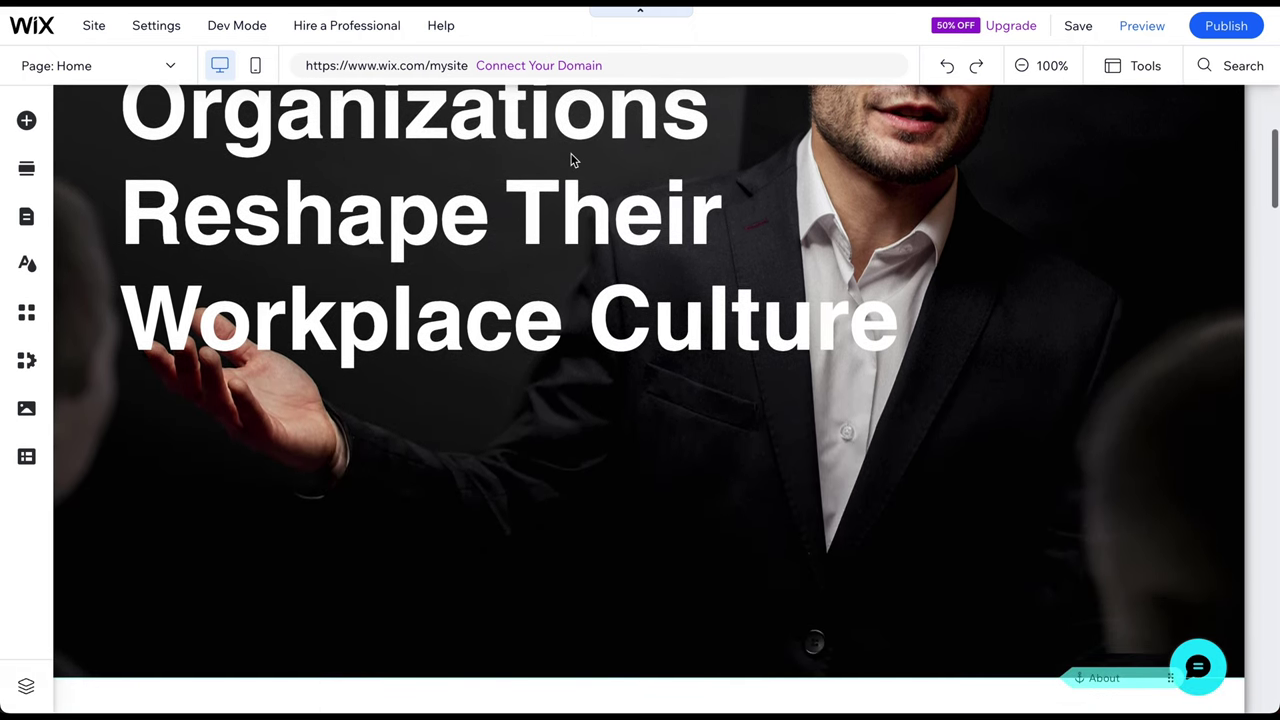
scroll(347, 148, down, 1)
scroll(347, 148, down, 6)
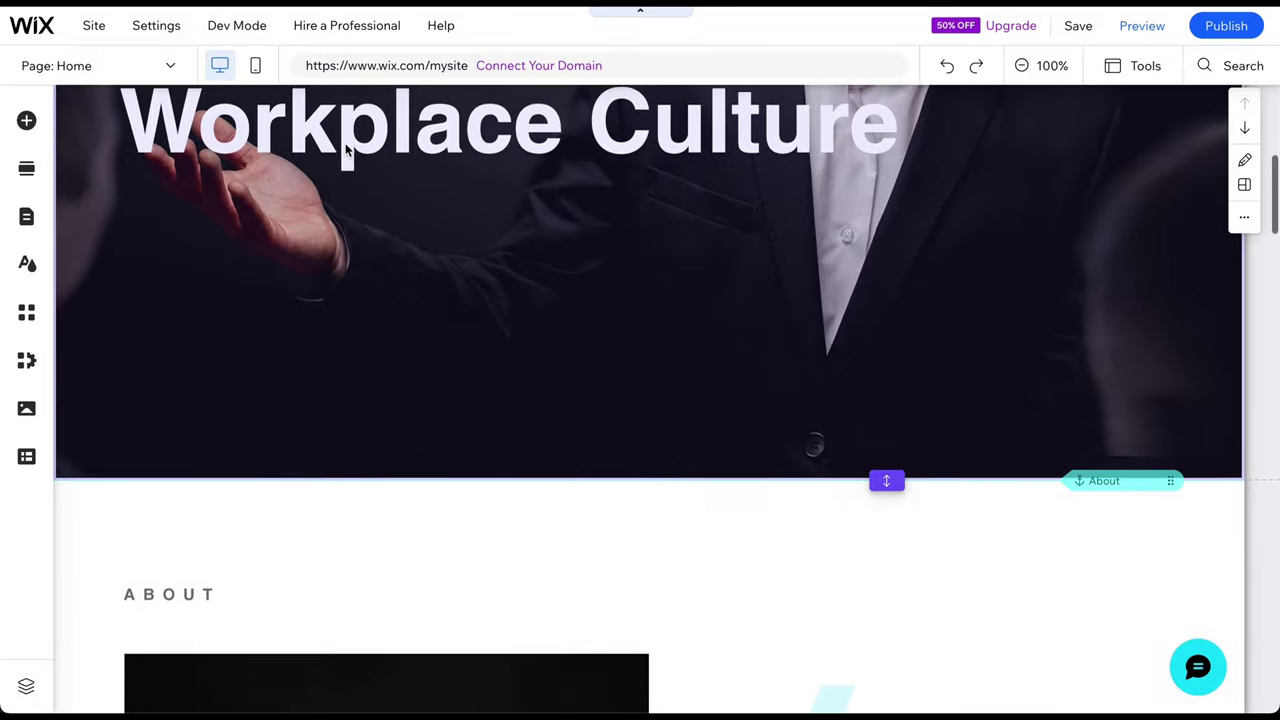
scroll(347, 150, down, 3)
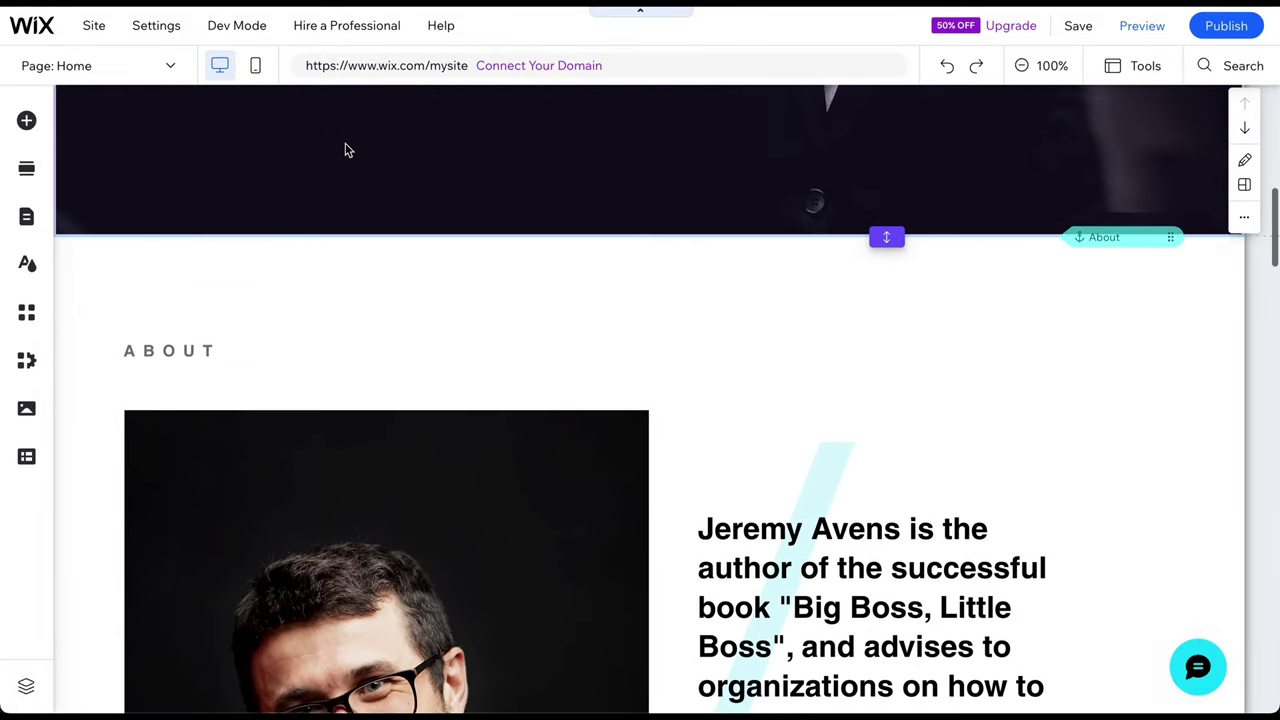
scroll(347, 150, down, 1)
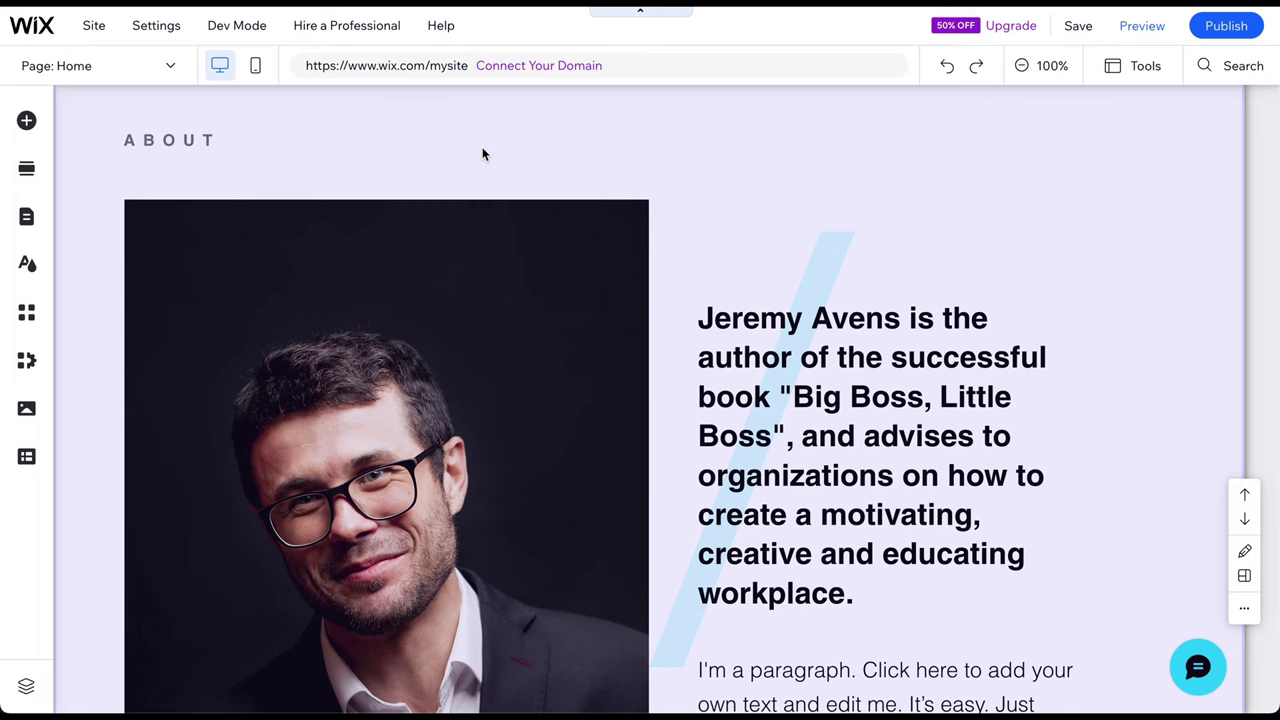
scroll(482, 154, up, 2)
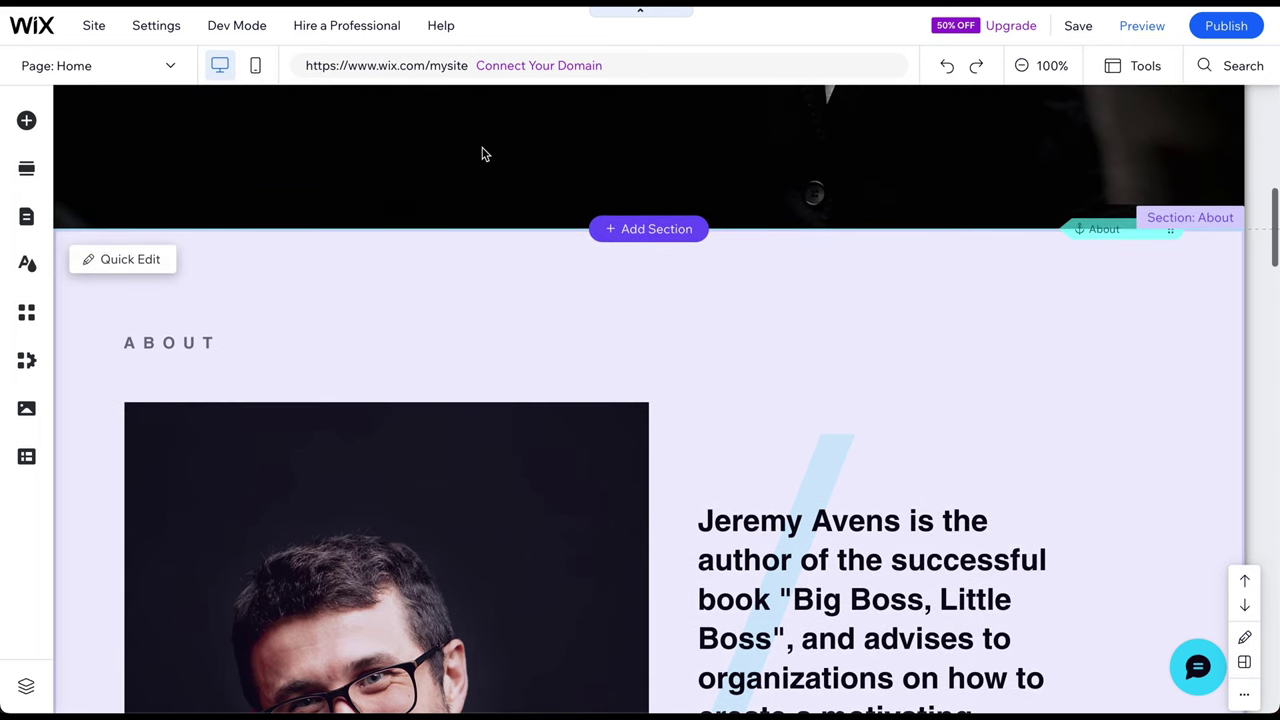
scroll(483, 158, up, 5)
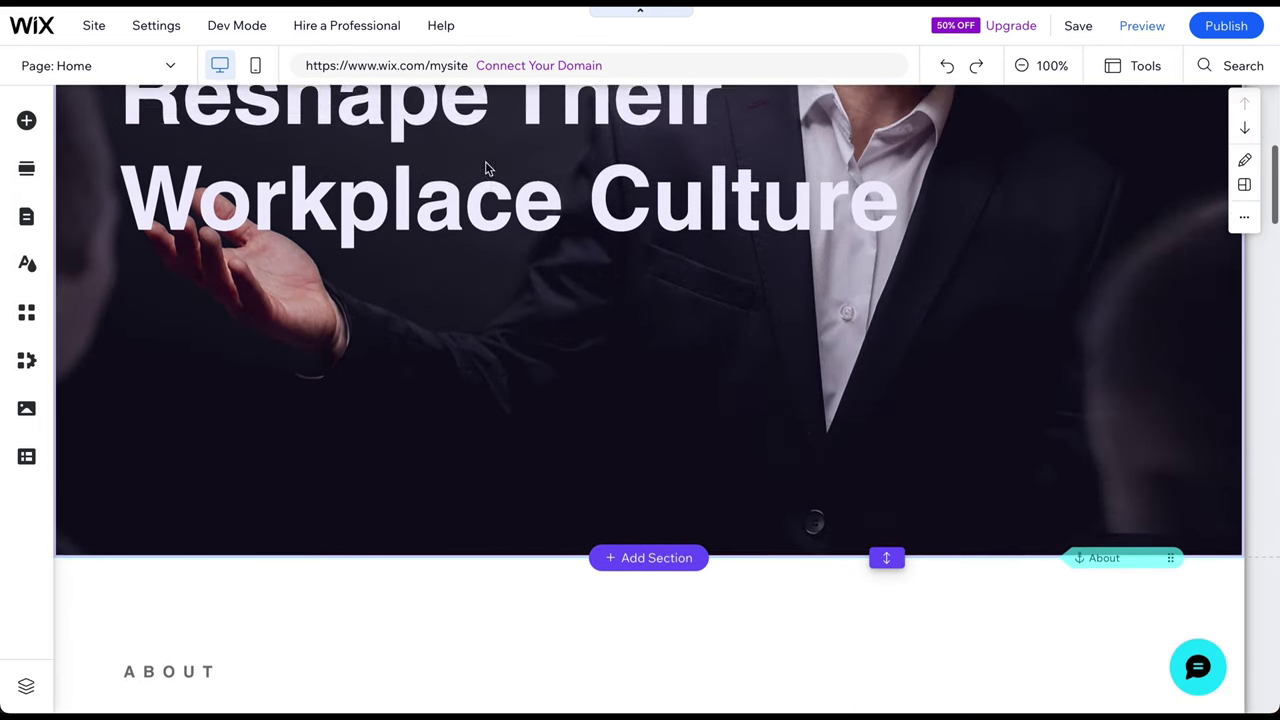
scroll(485, 161, up, 3)
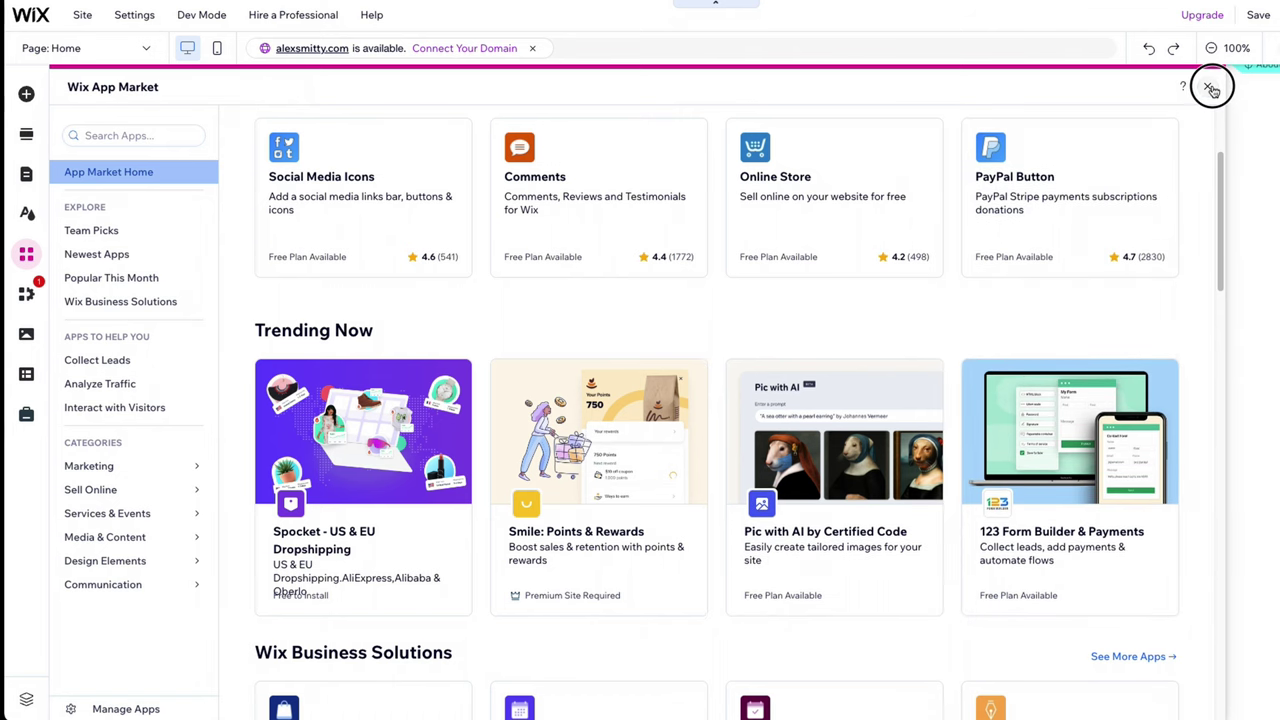
- Close the App Market and add an About me page to the site from the About page templates
click(1211, 88)
click(26, 174)
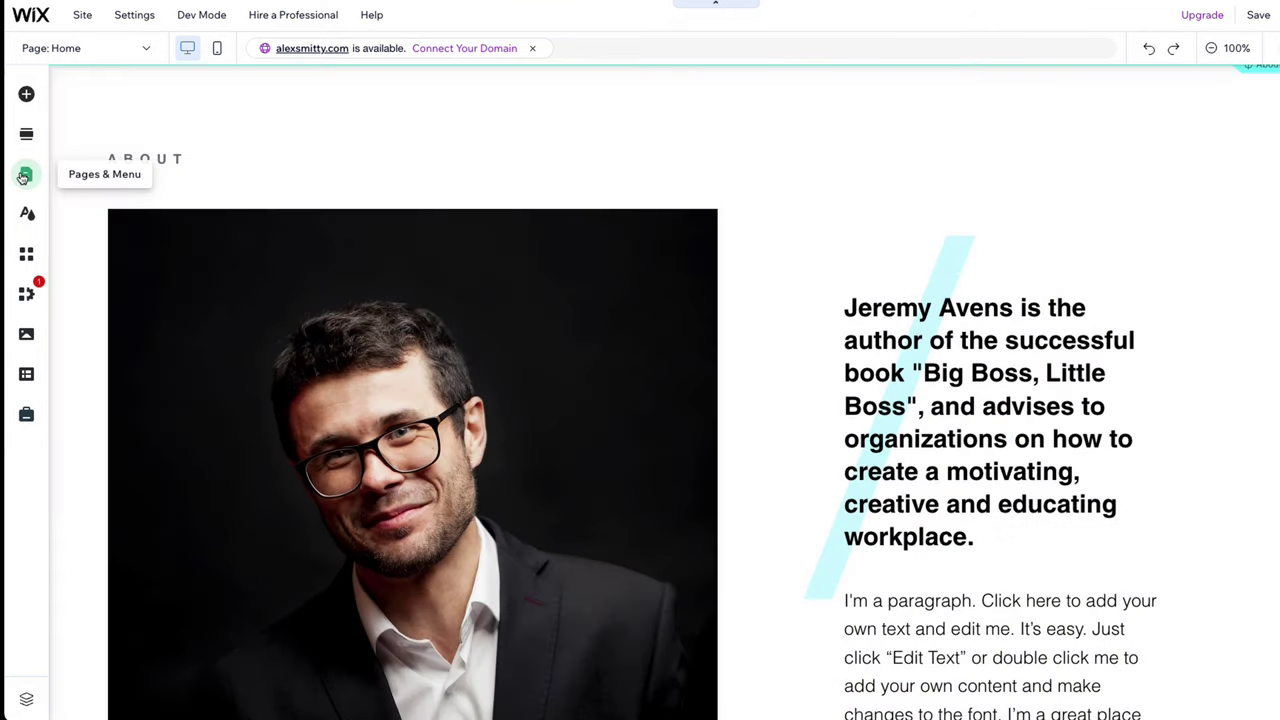
click(392, 271)
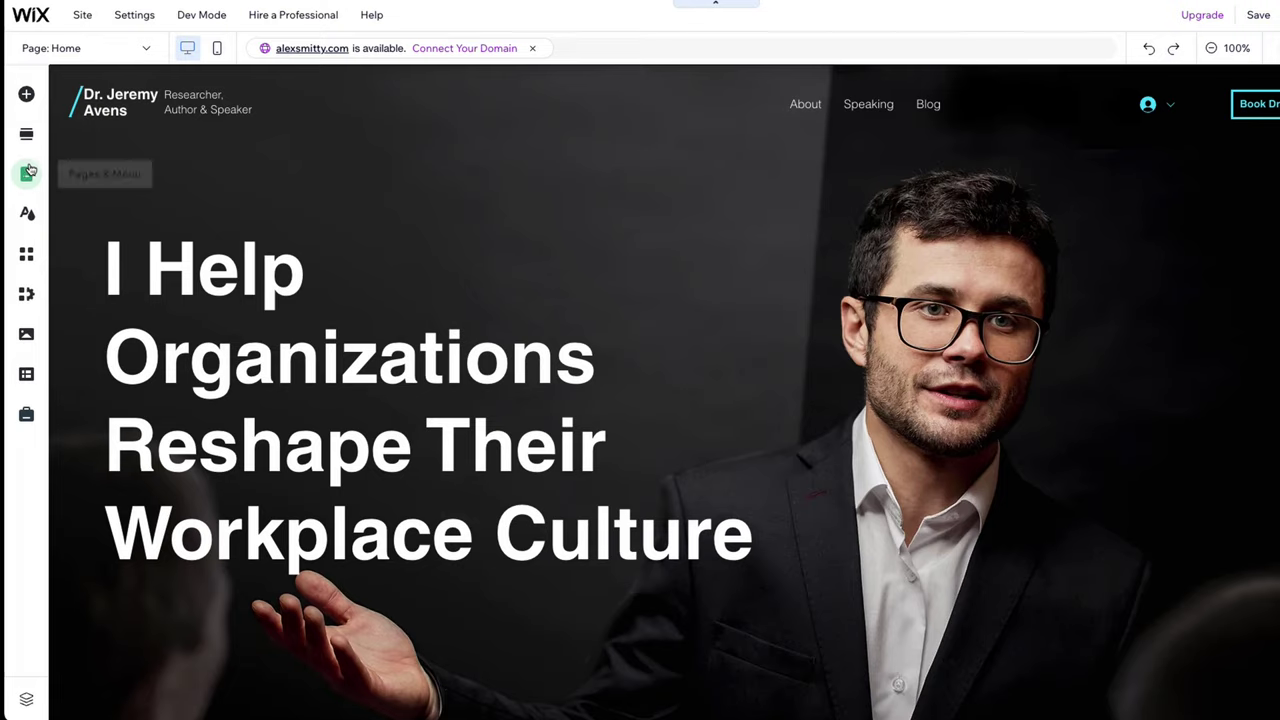
click(26, 174)
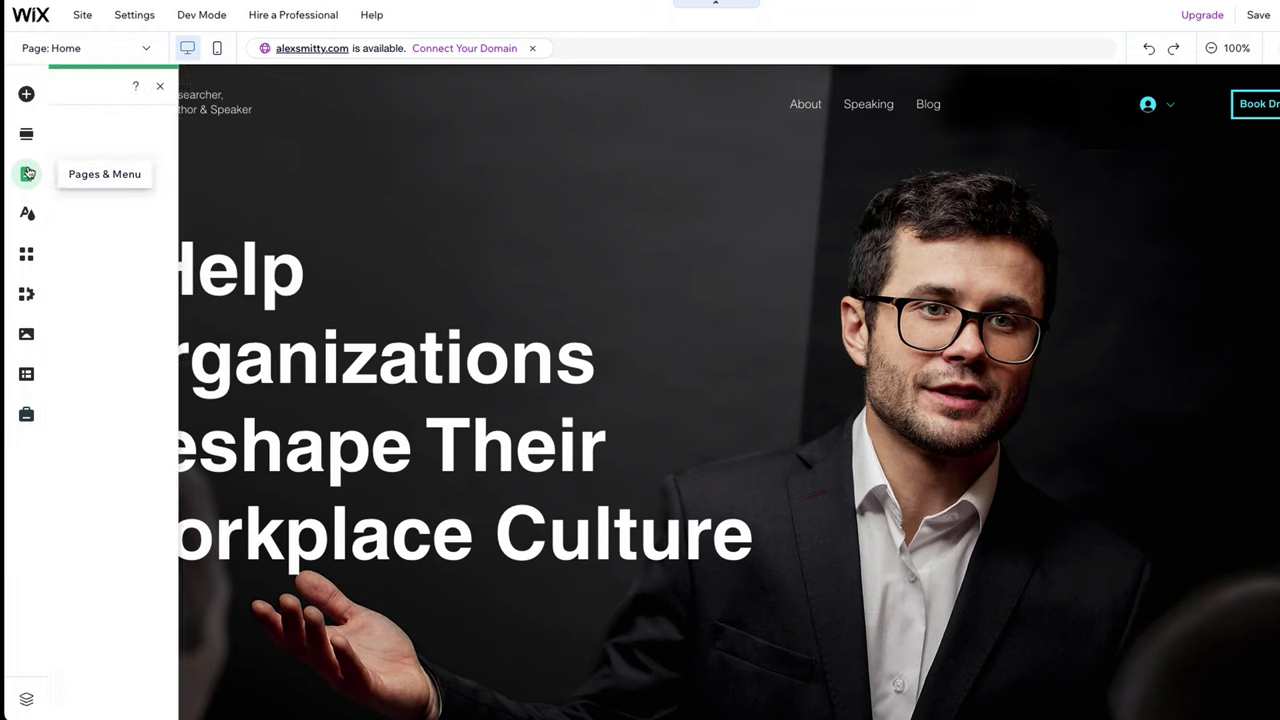
click(268, 694)
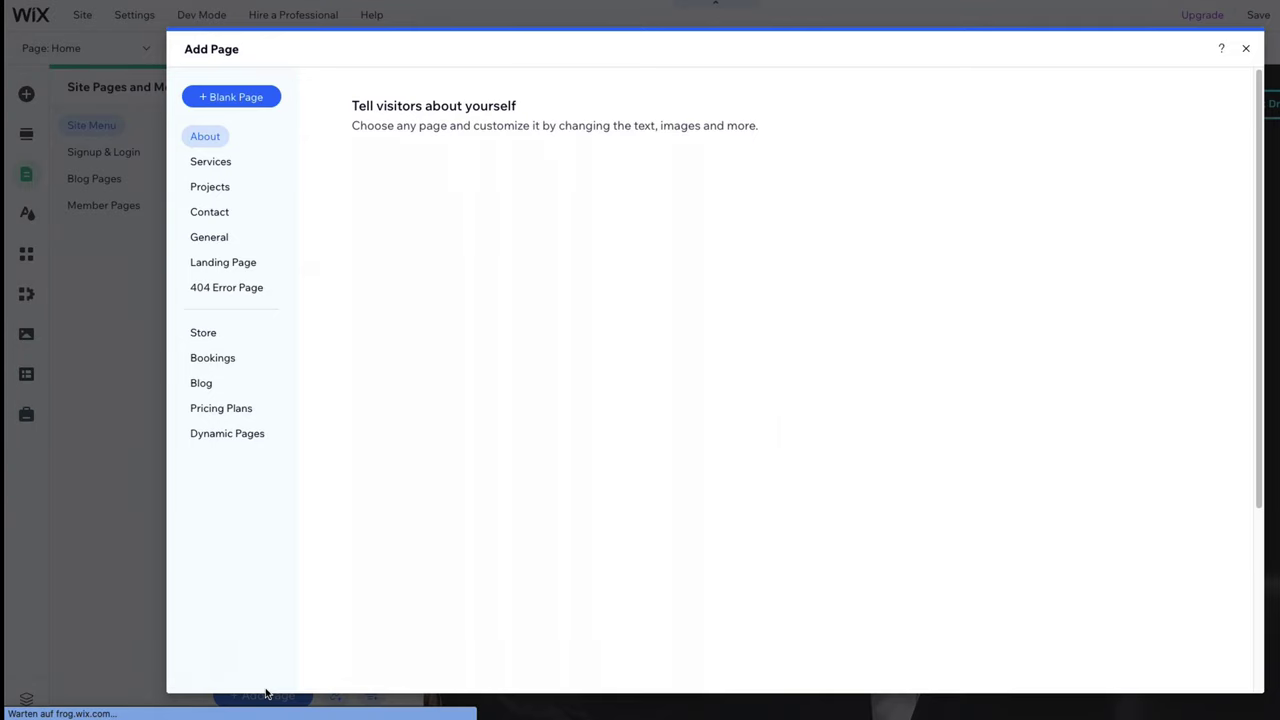
scroll(880, 463, down, 10)
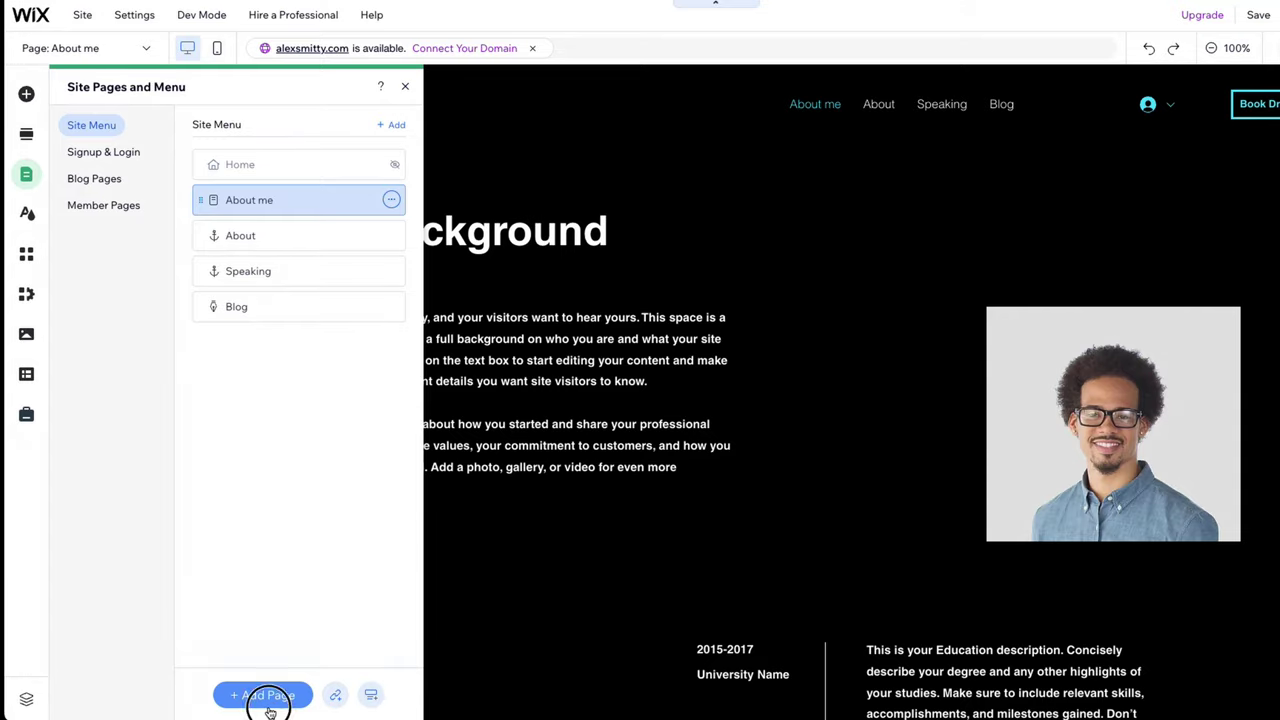
- Add a Contact page and a Services and testimonials page to the site from the page templates
click(268, 700)
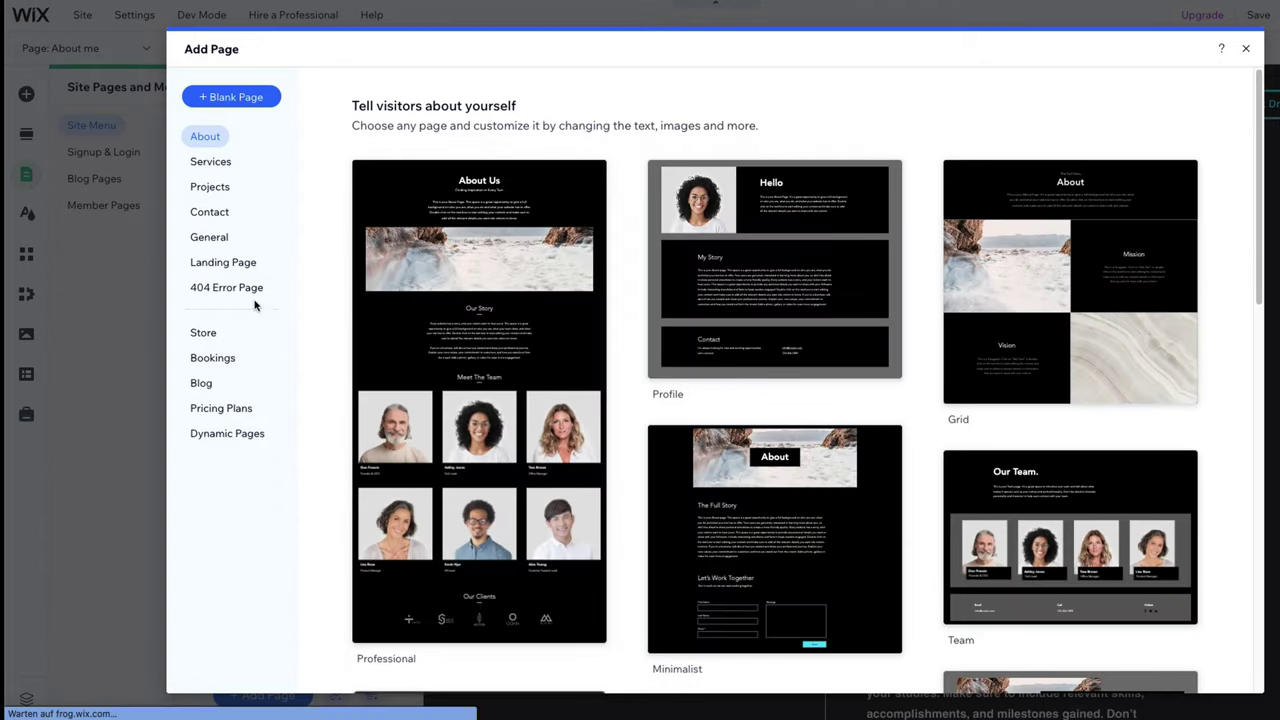
click(210, 210)
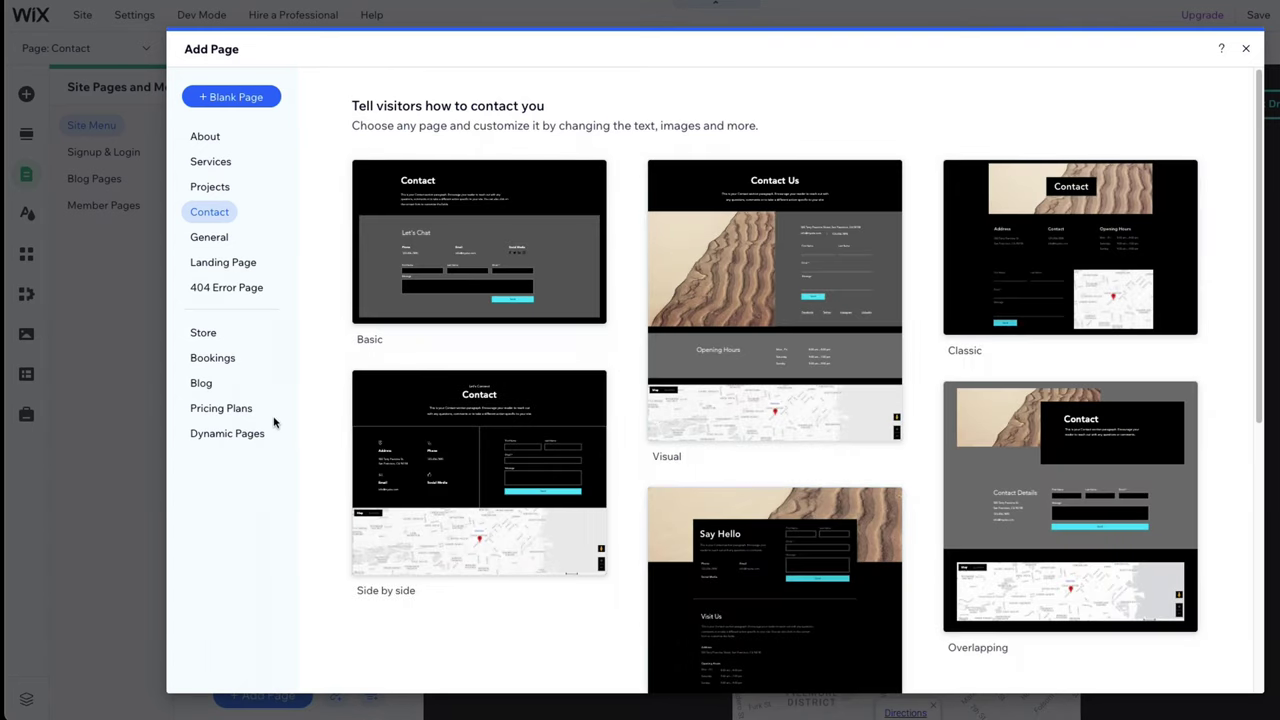
click(217, 163)
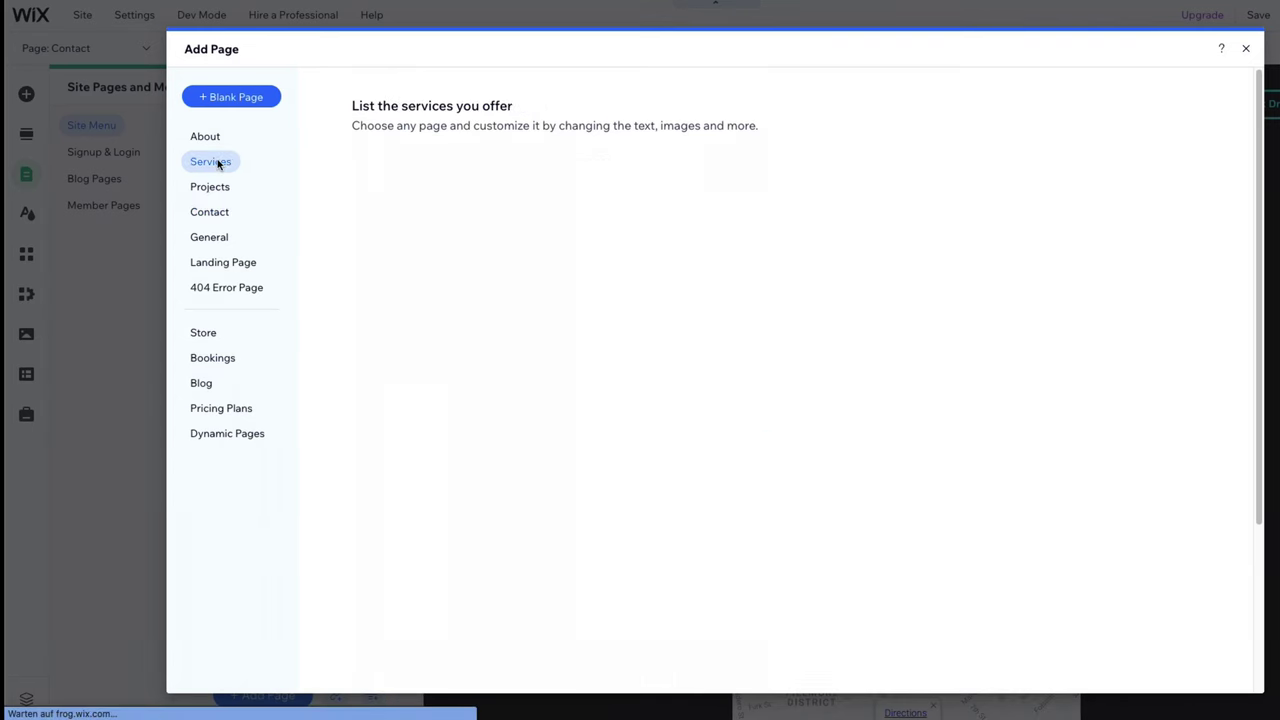
scroll(705, 337, down, 5)
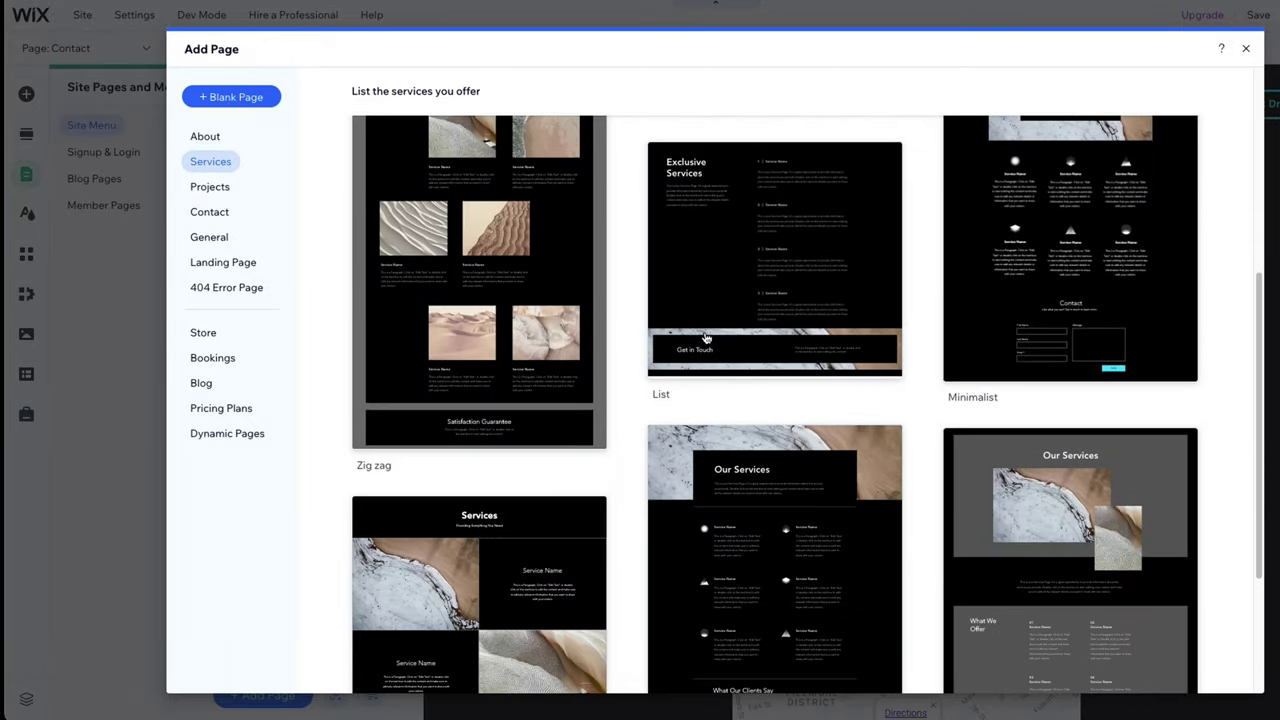
scroll(705, 337, down, 2)
click(757, 349)
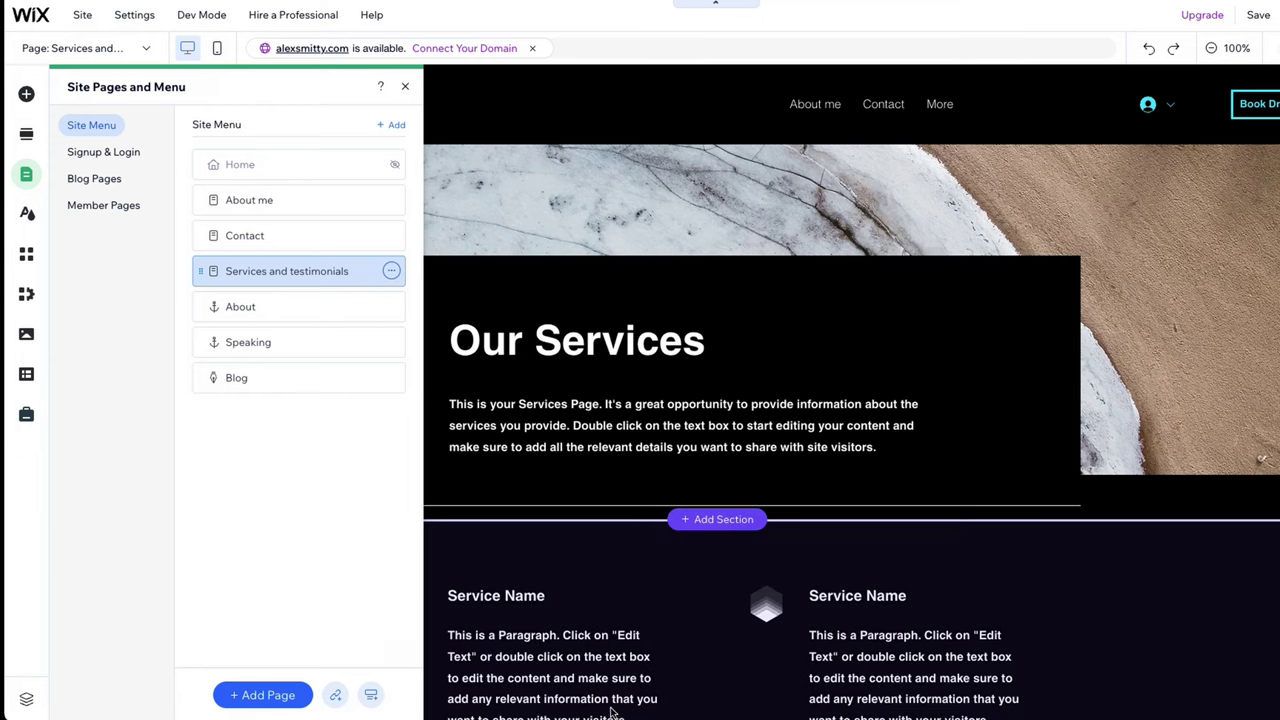
- Return to the Home page, leave the page manager and open the About me page for editing
click(257, 522)
click(312, 166)
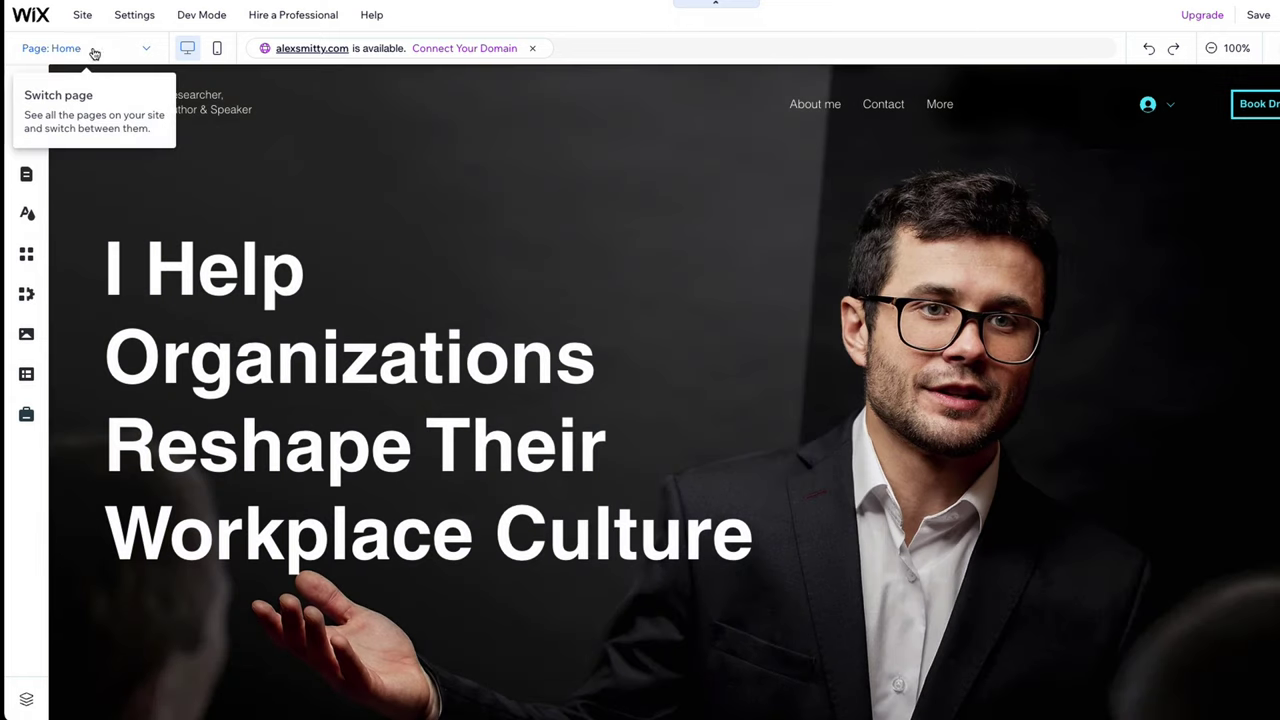
click(88, 48)
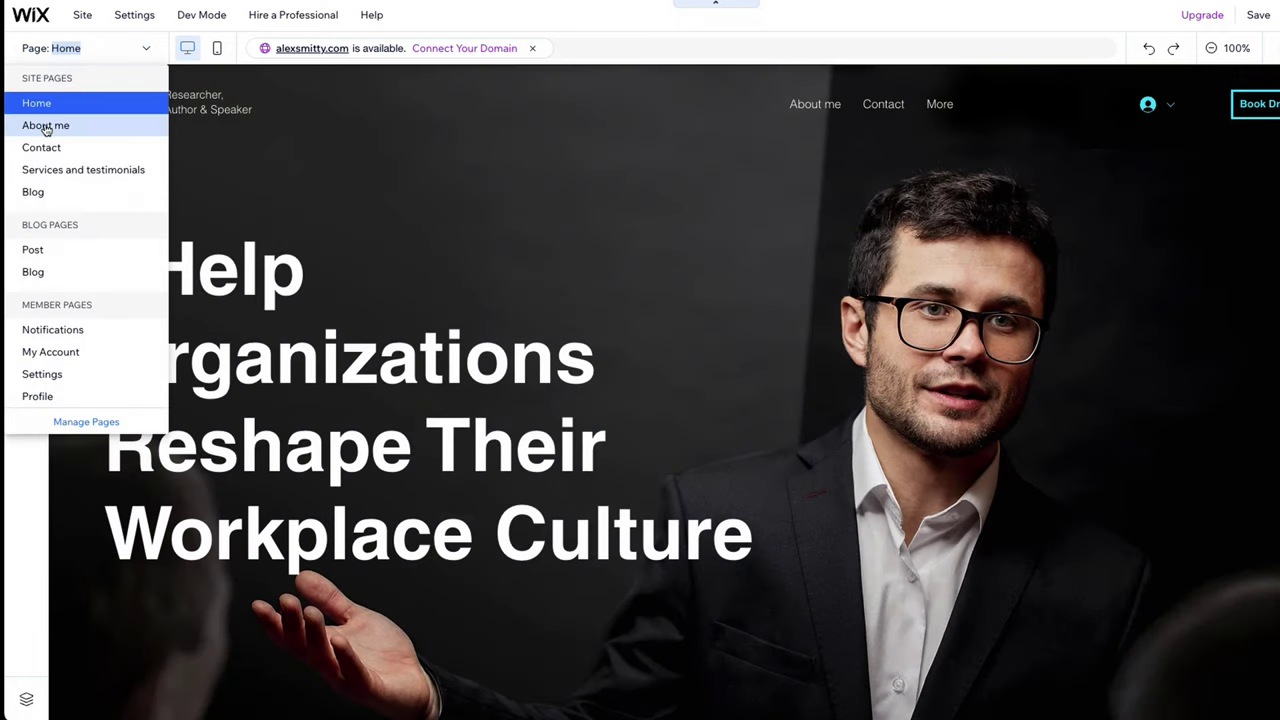
click(45, 125)
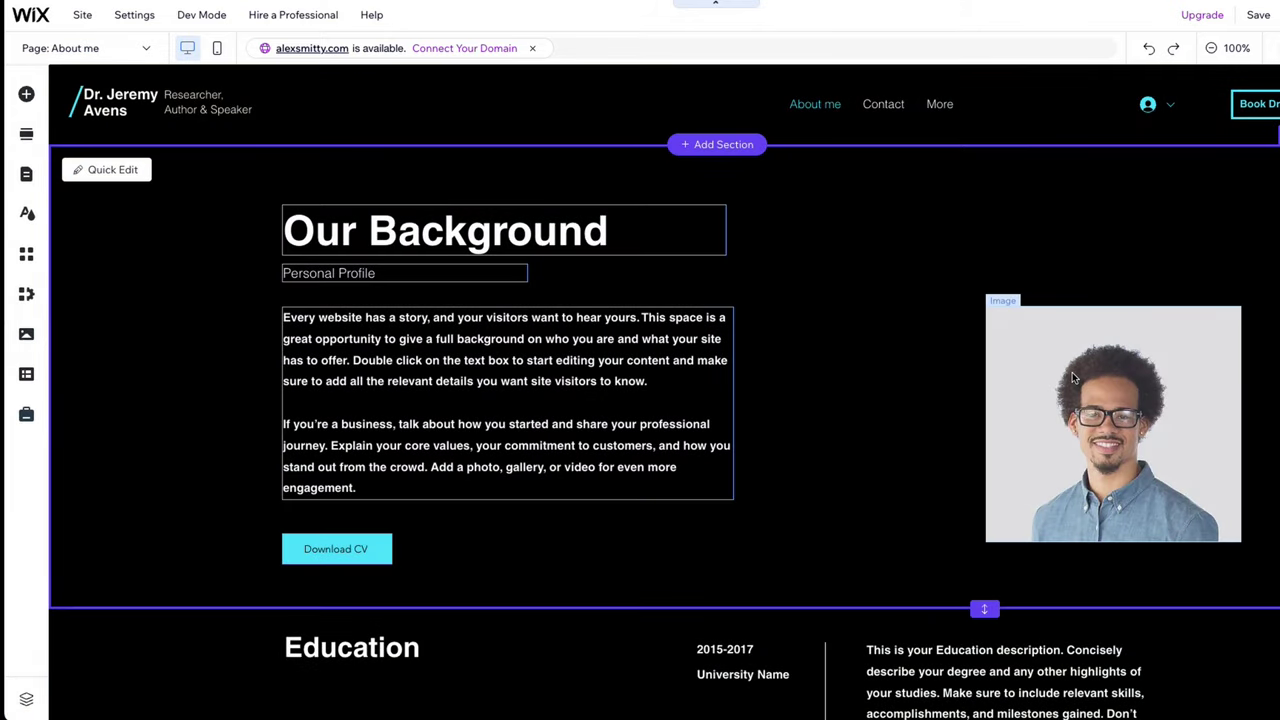
- Replace the About me page's portrait with the first Media from Wix image found by searching for "business man"
click(1070, 372)
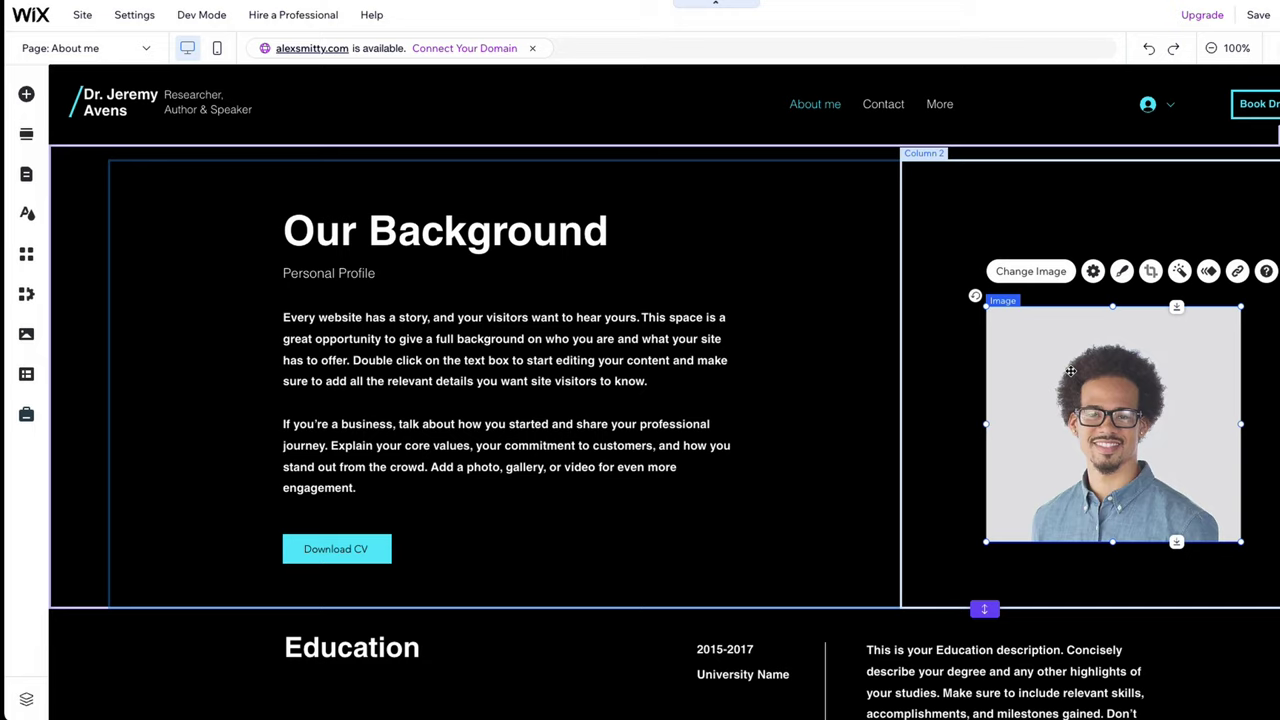
click(1031, 272)
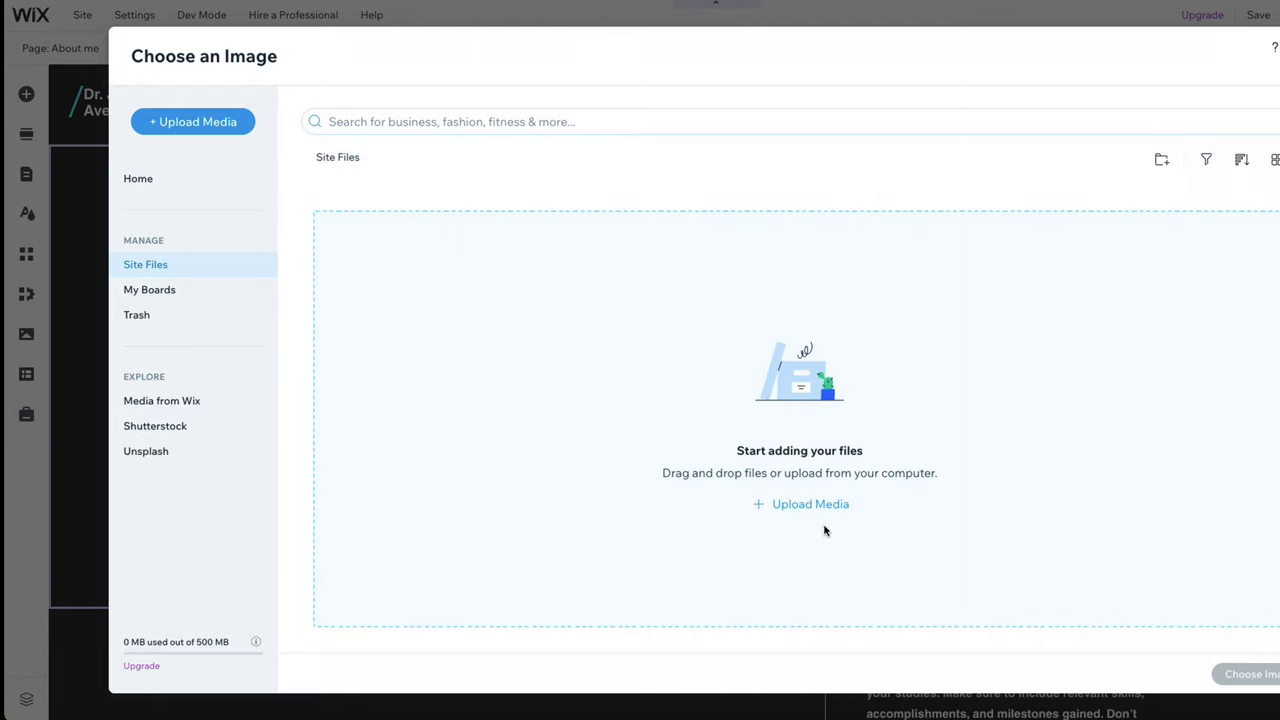
click(197, 401)
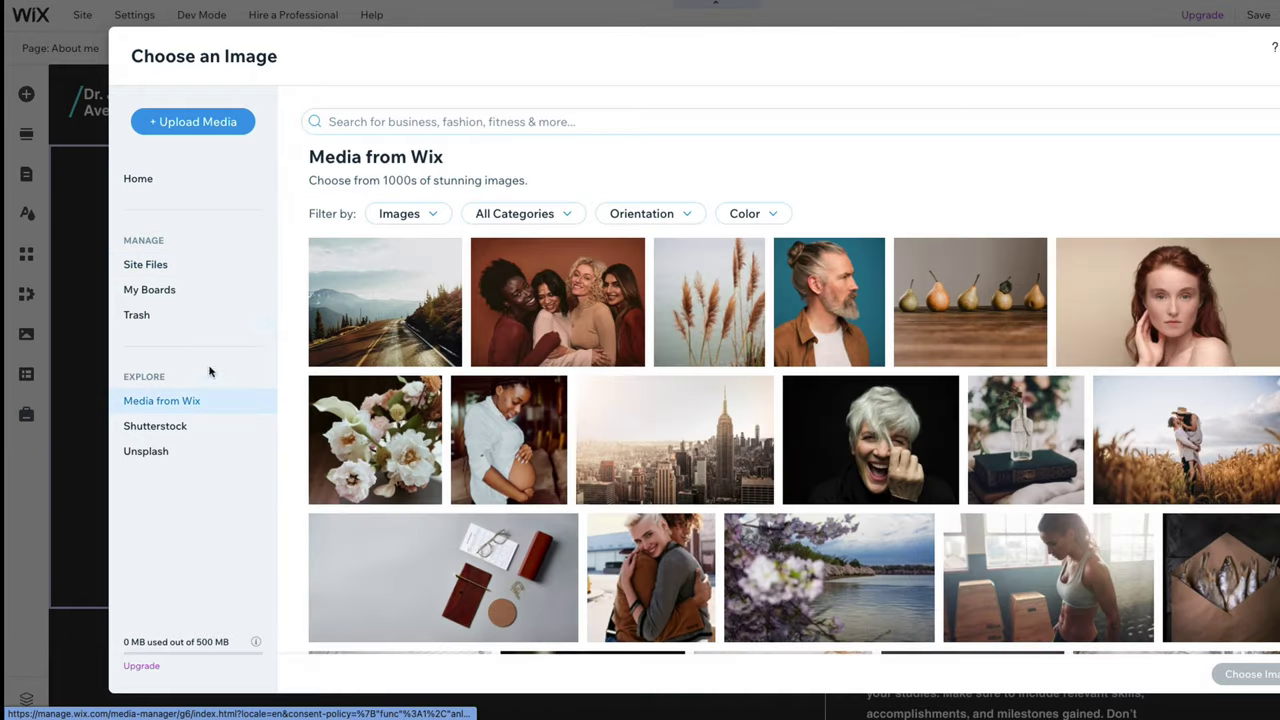
click(356, 121)
text(business man)
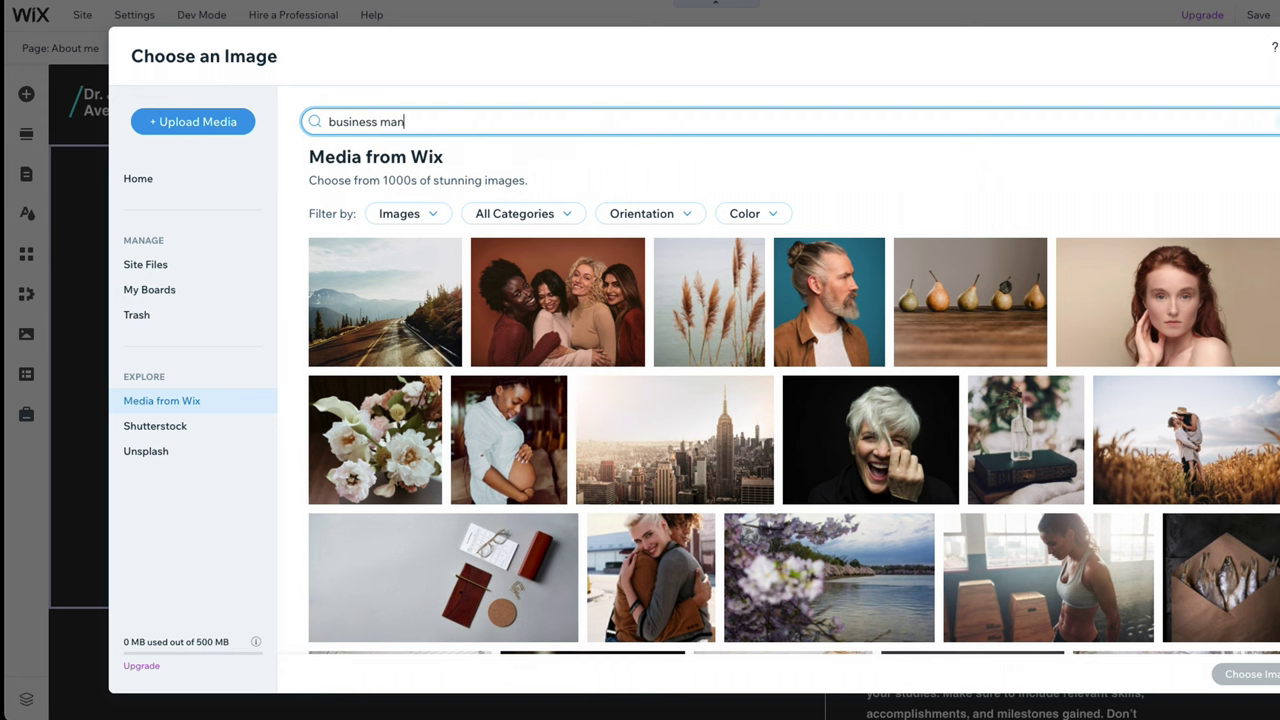
key(Return)
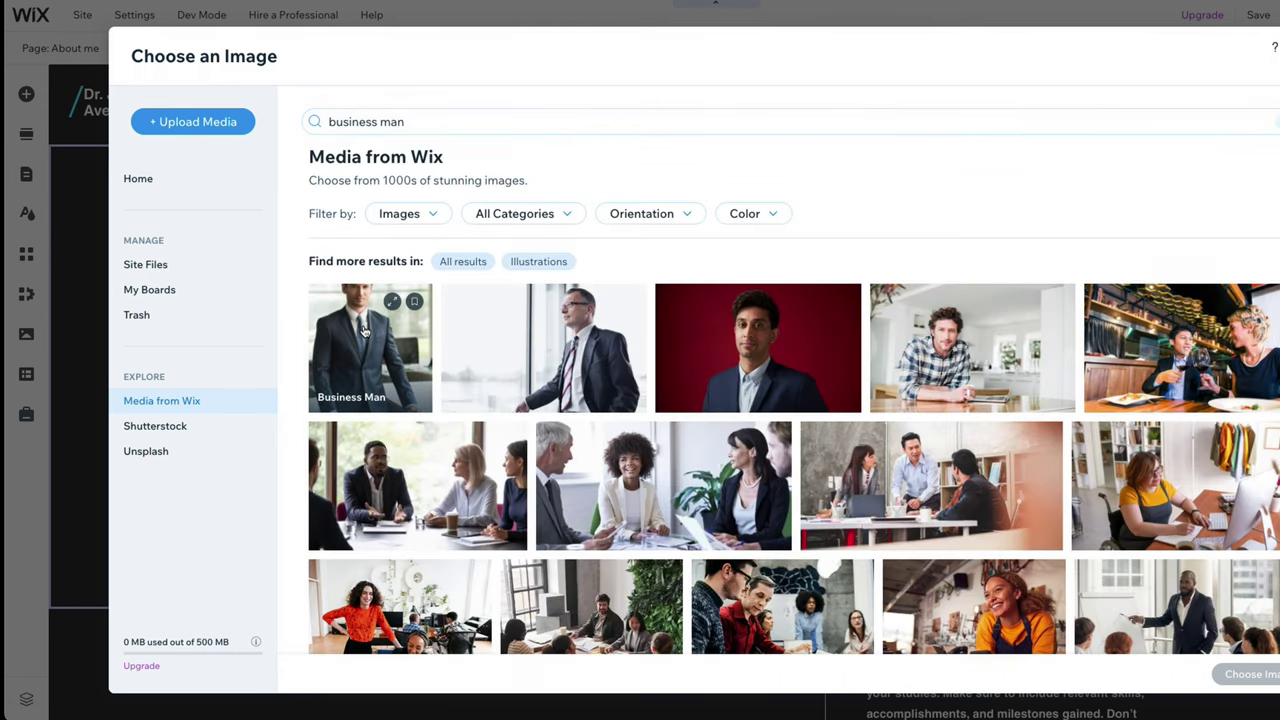
click(365, 330)
click(1250, 674)
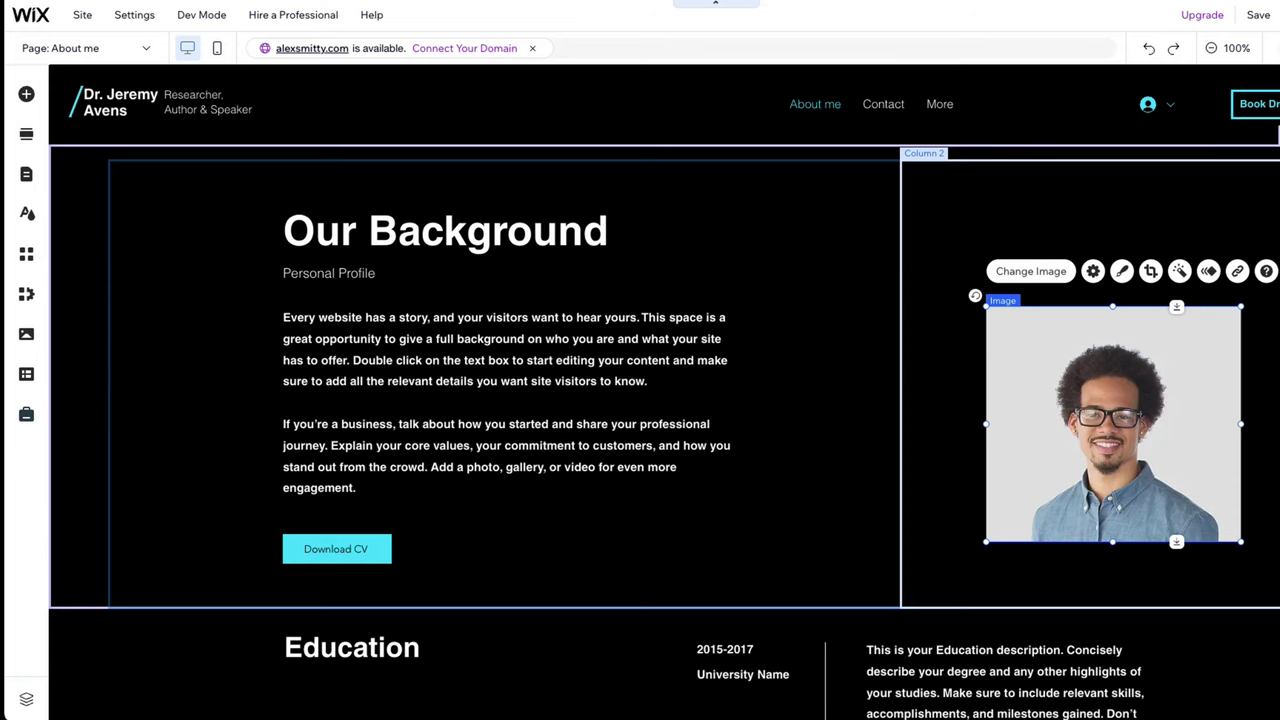
- Adjust the zoom and reposition the portrait within its crop frame so the man's face and upper body are shown
key(ctrl+shift+t)
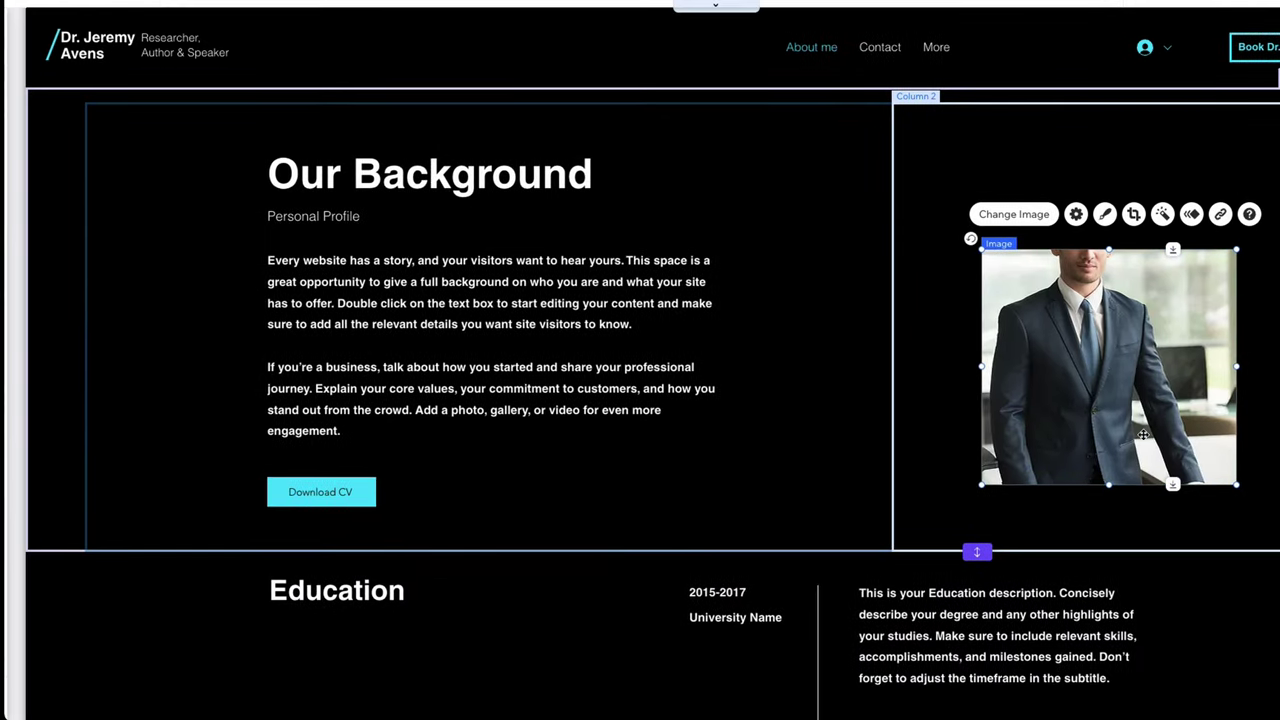
double_click(1143, 434)
drag(1048, 214, 1053, 216)
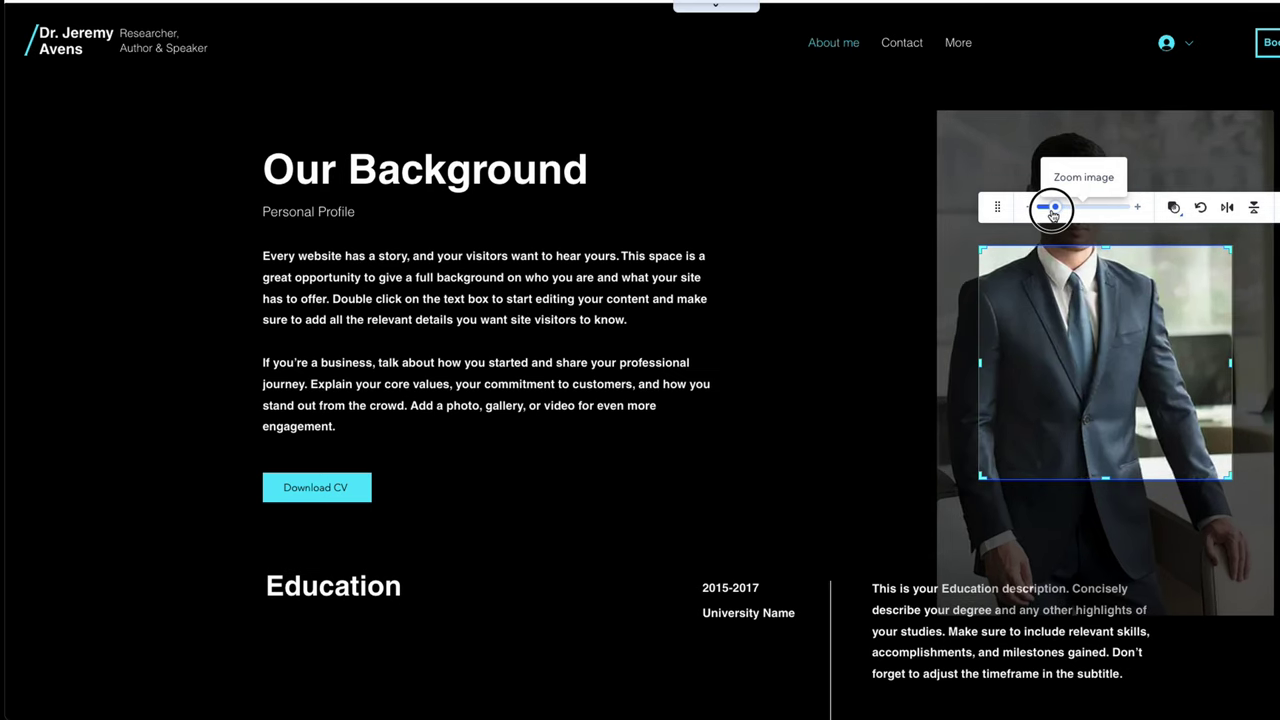
drag(1084, 288, 1128, 432)
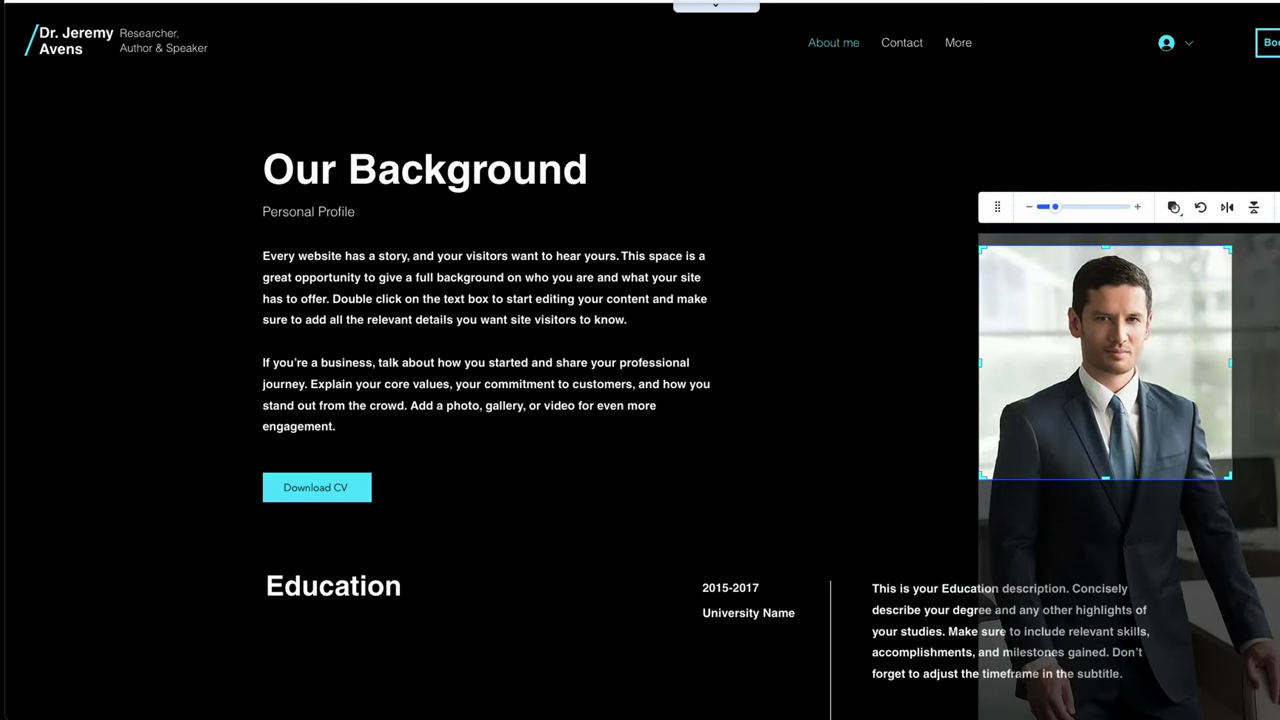
key(Return)
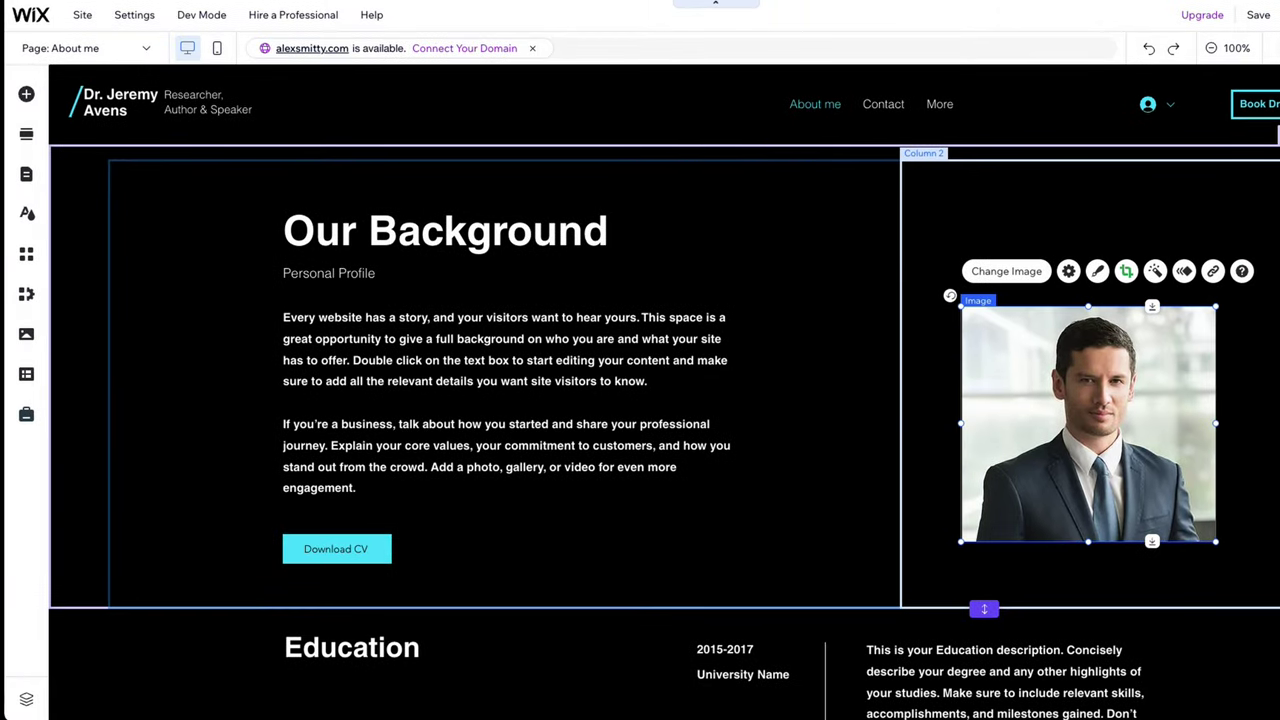
click(806, 178)
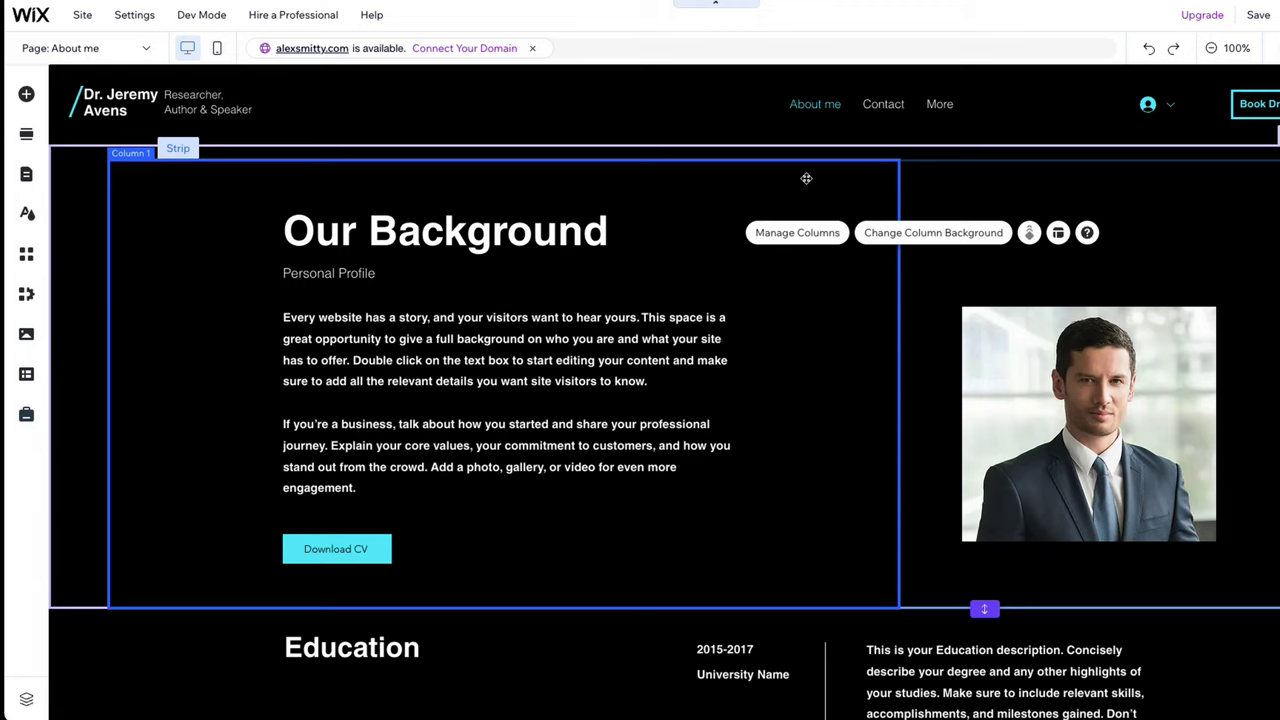
- Generate AI paragraph options on the About topic for the Our Background text, mentioning "business coach from new york"
click(487, 339)
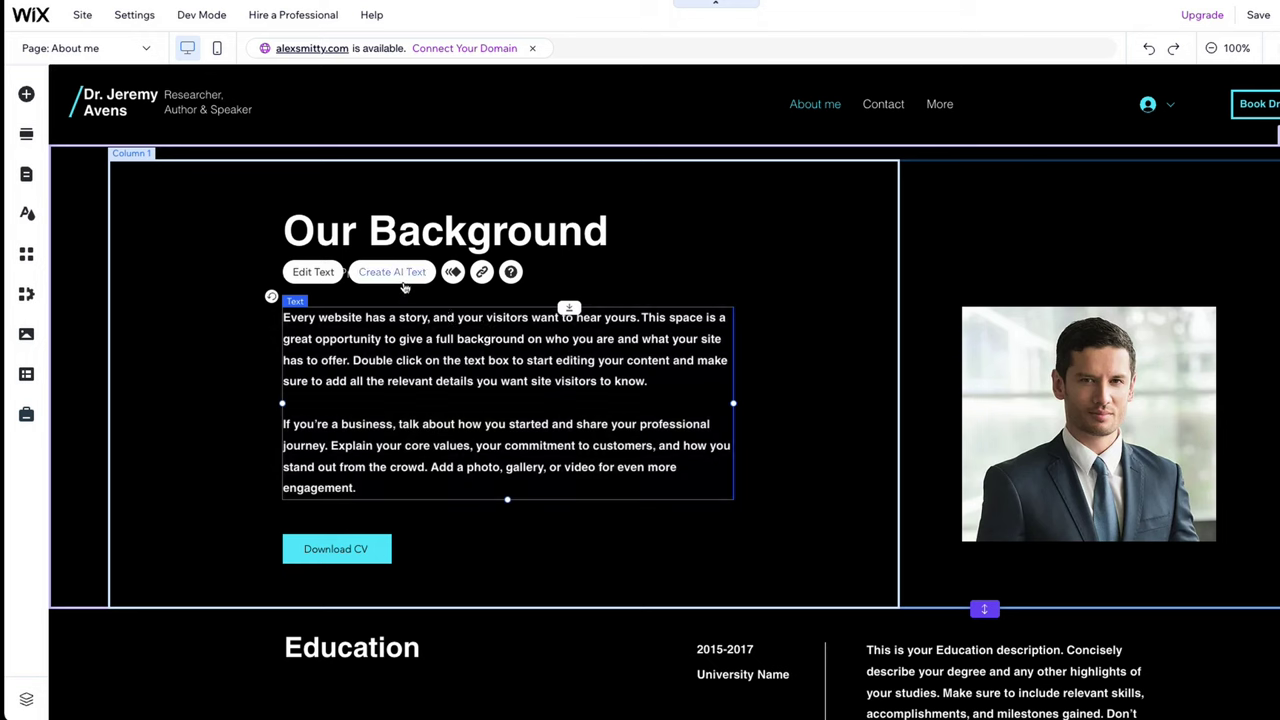
click(404, 283)
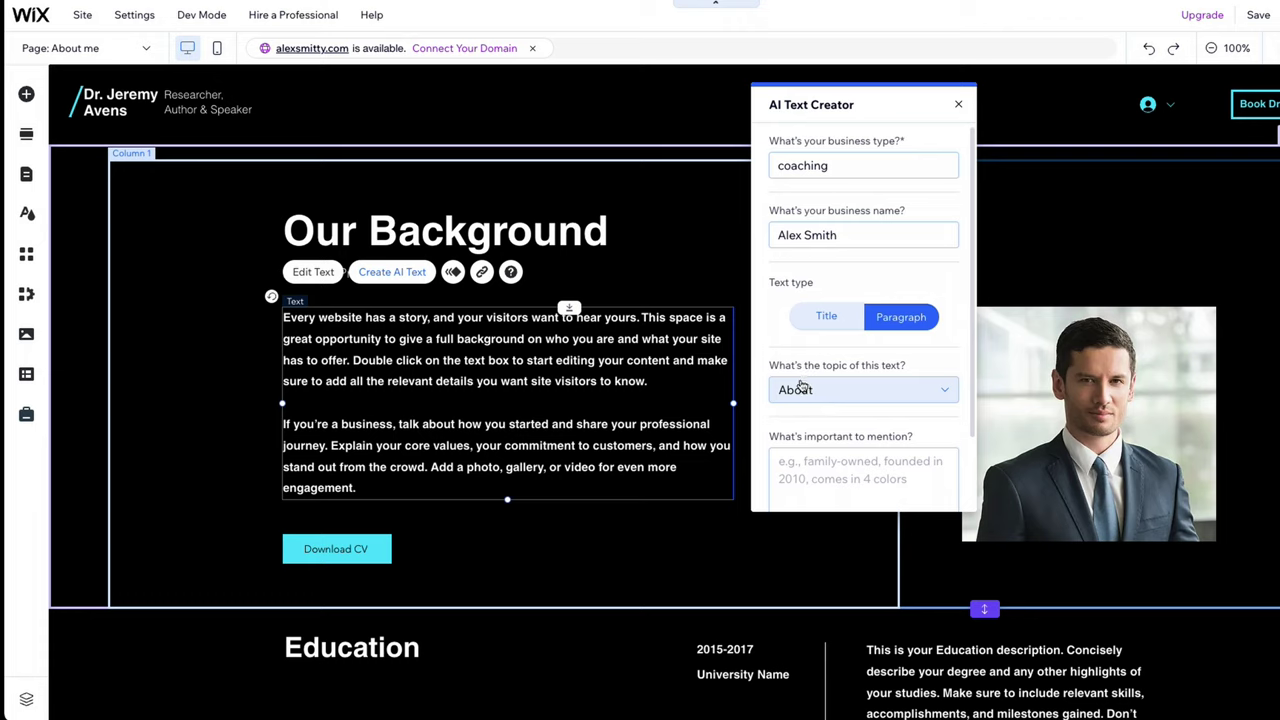
click(808, 462)
text(business coach from new york)
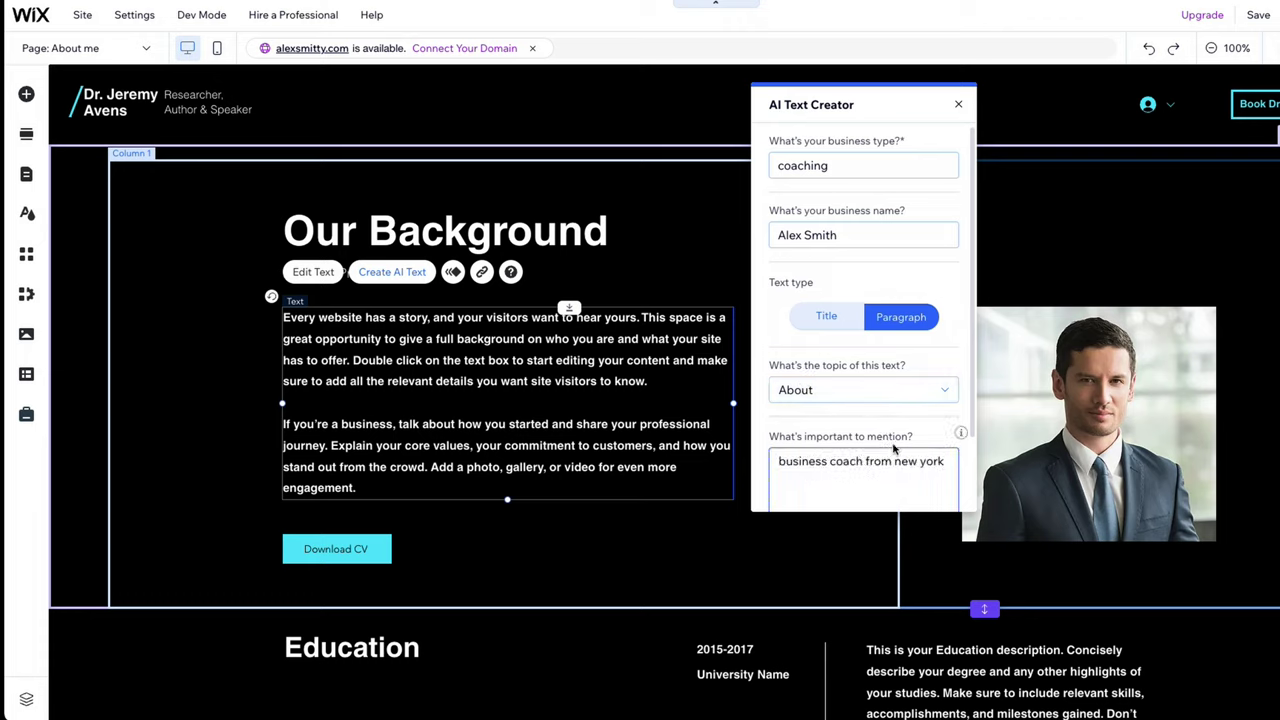
scroll(895, 445, down, 2)
click(879, 484)
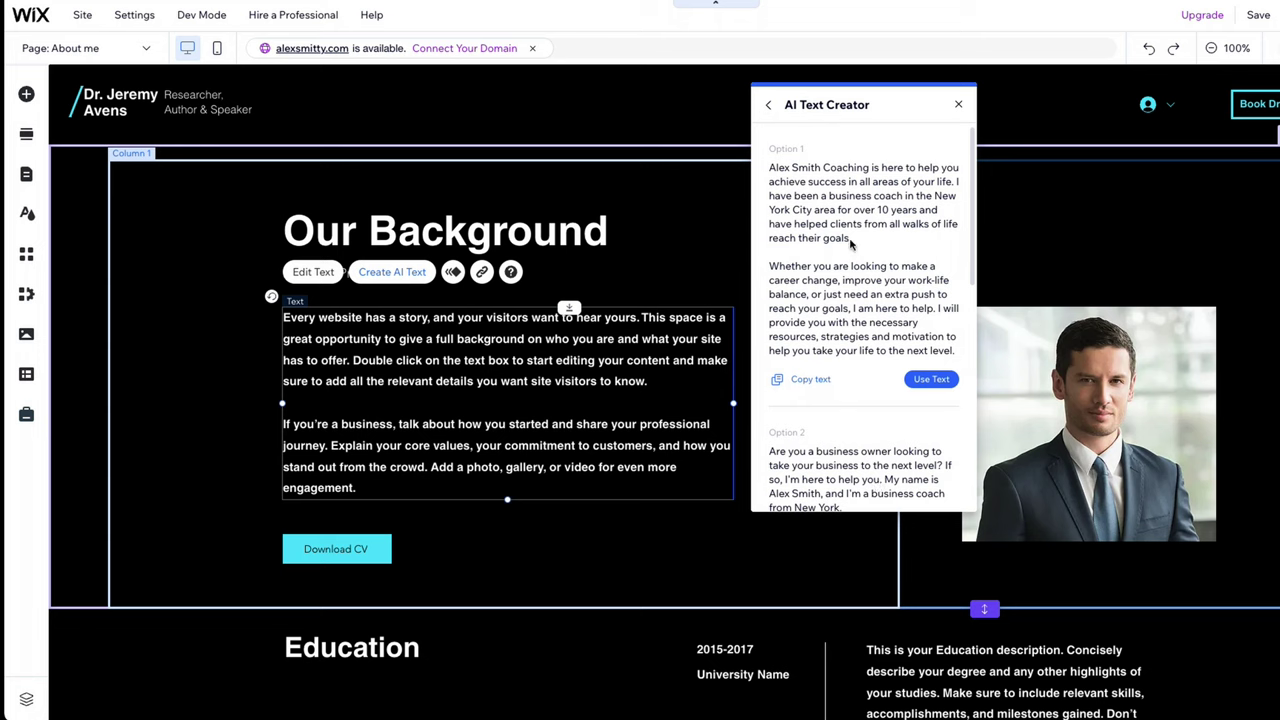
- Try AI text option 3 as the Our Background paragraph and undo the replacement
scroll(849, 304, down, 1)
scroll(849, 304, down, 6)
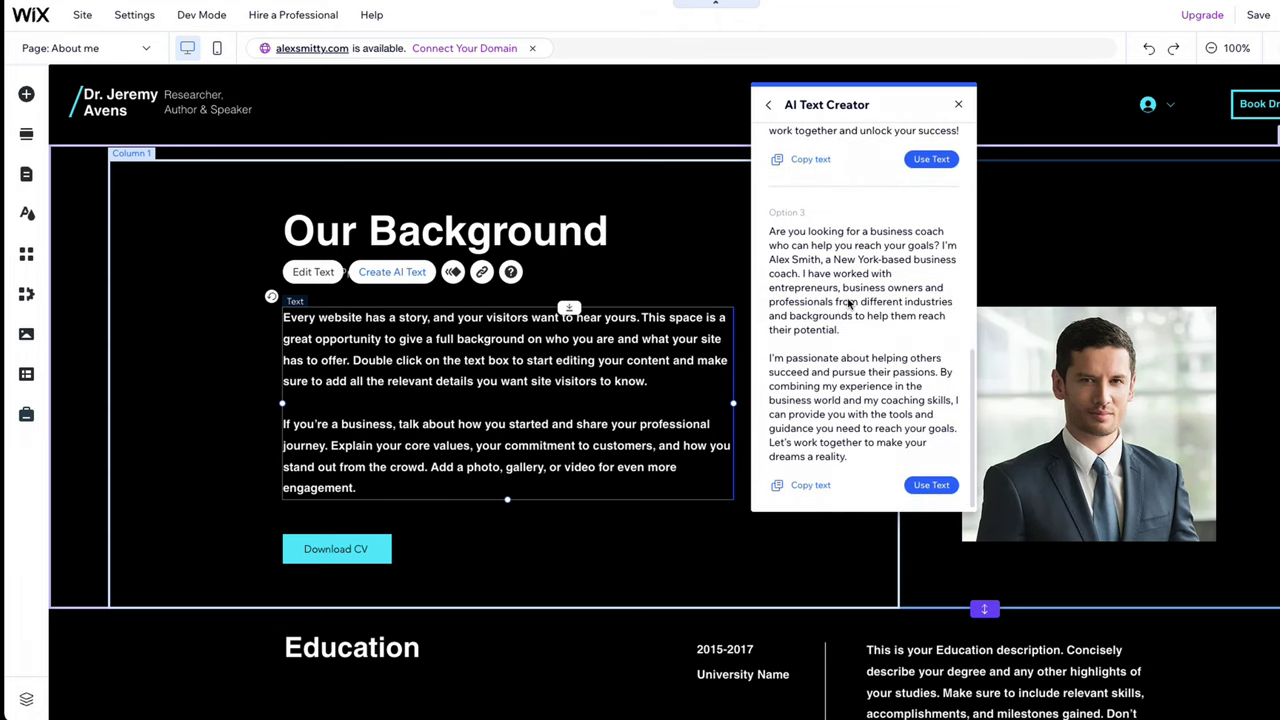
click(931, 485)
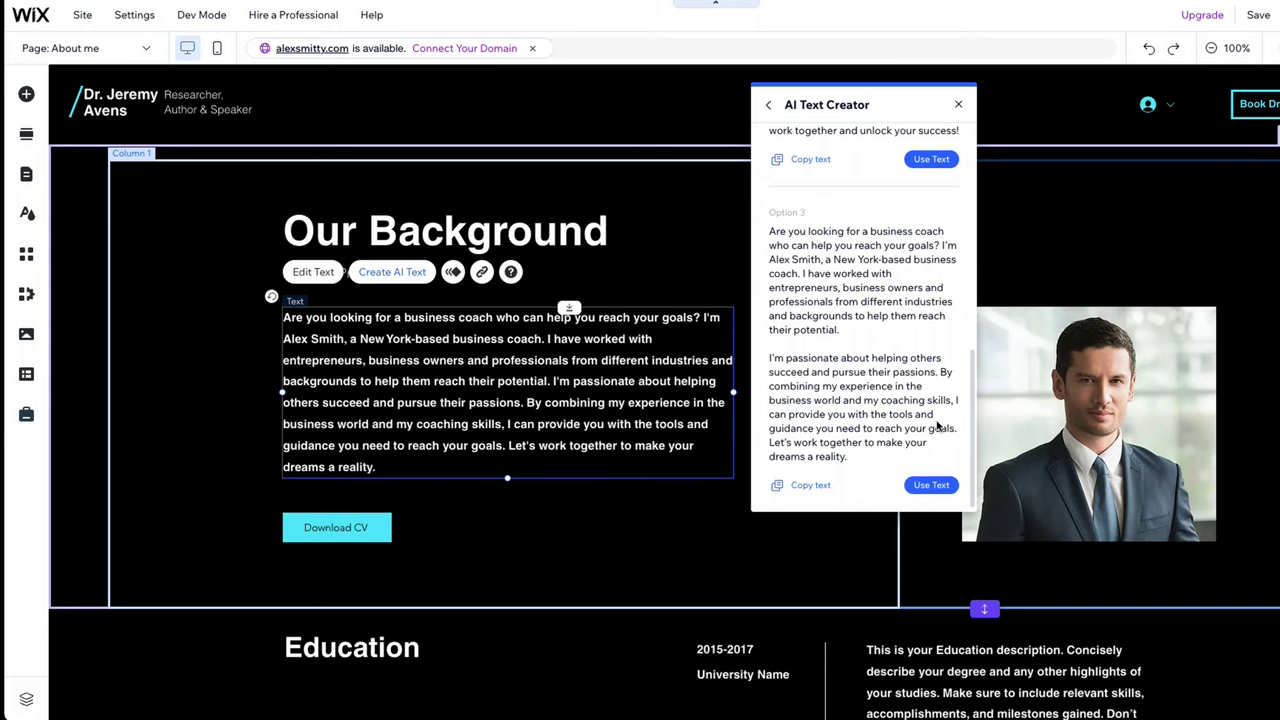
click(960, 105)
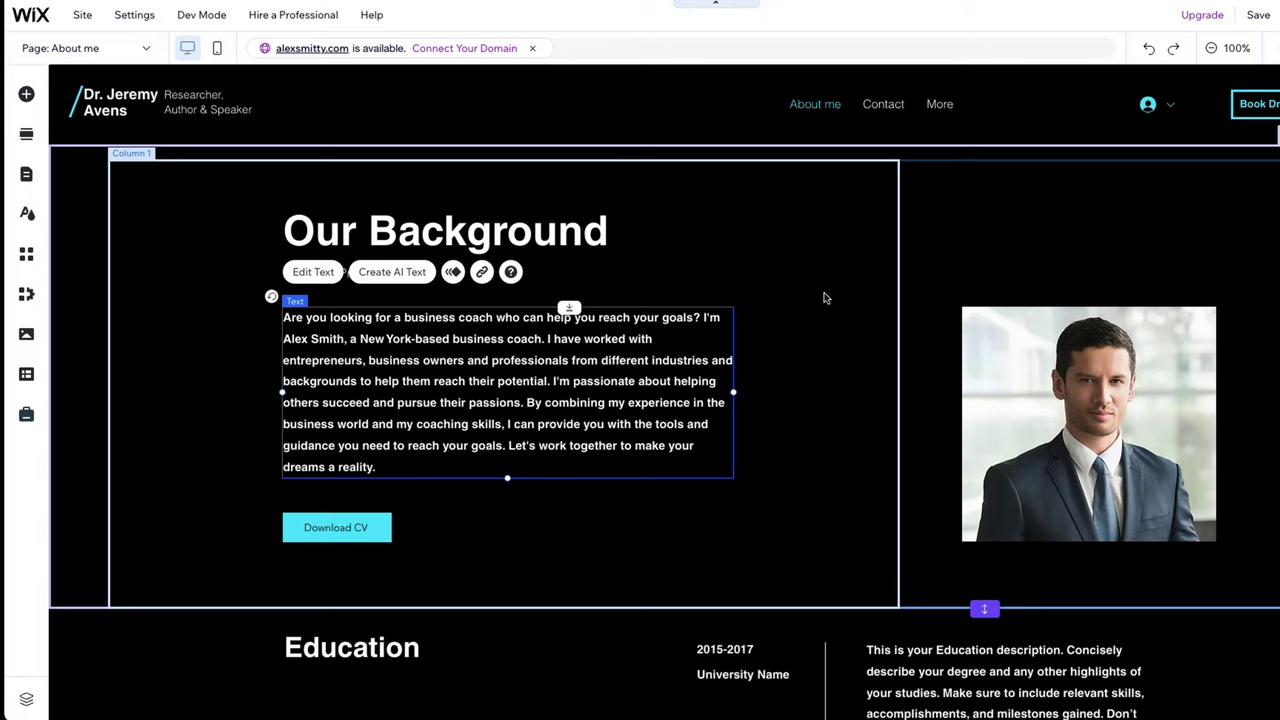
key(ctrl+z)
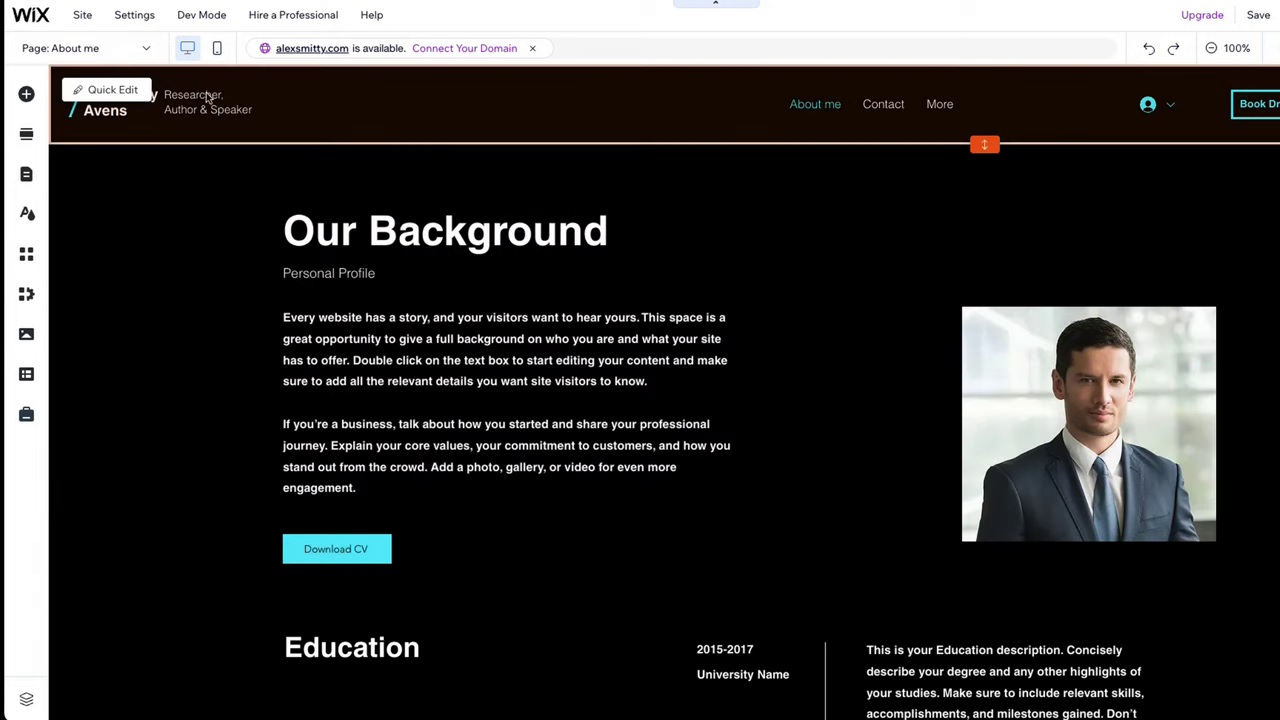
- Open the site's Blog page and create a new post titled "Your first post" with the body "text"
click(105, 50)
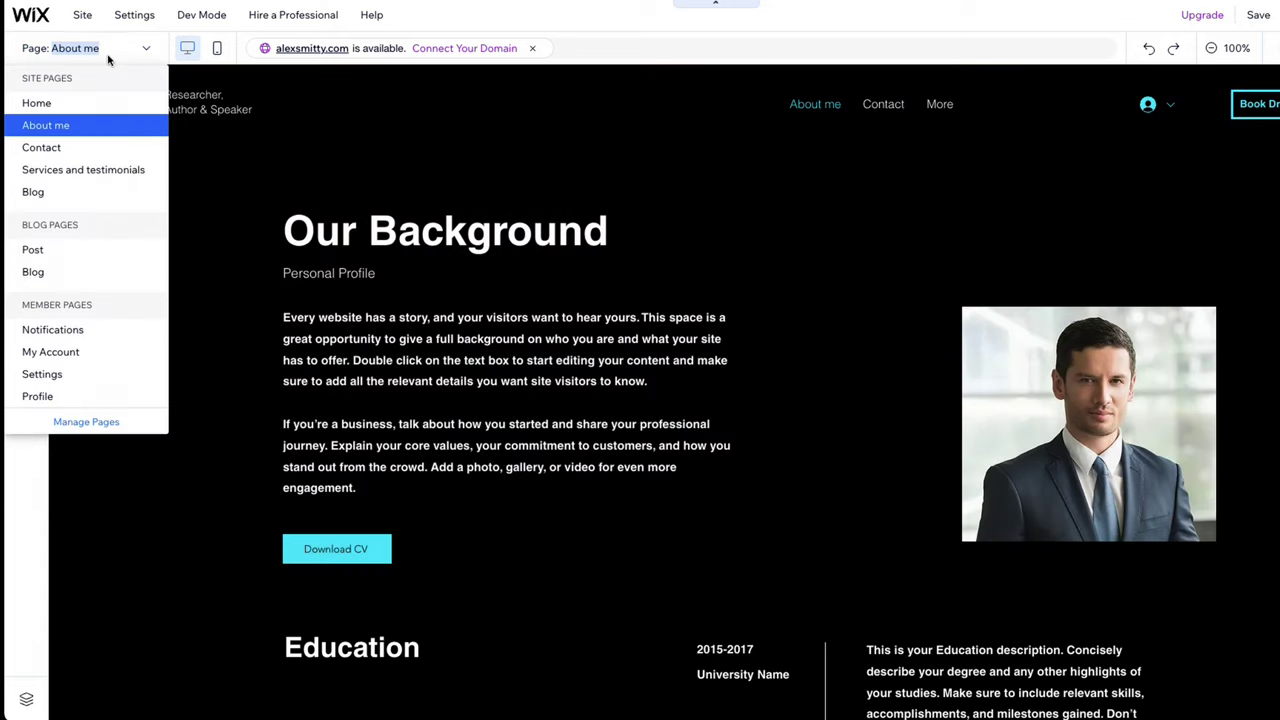
click(40, 191)
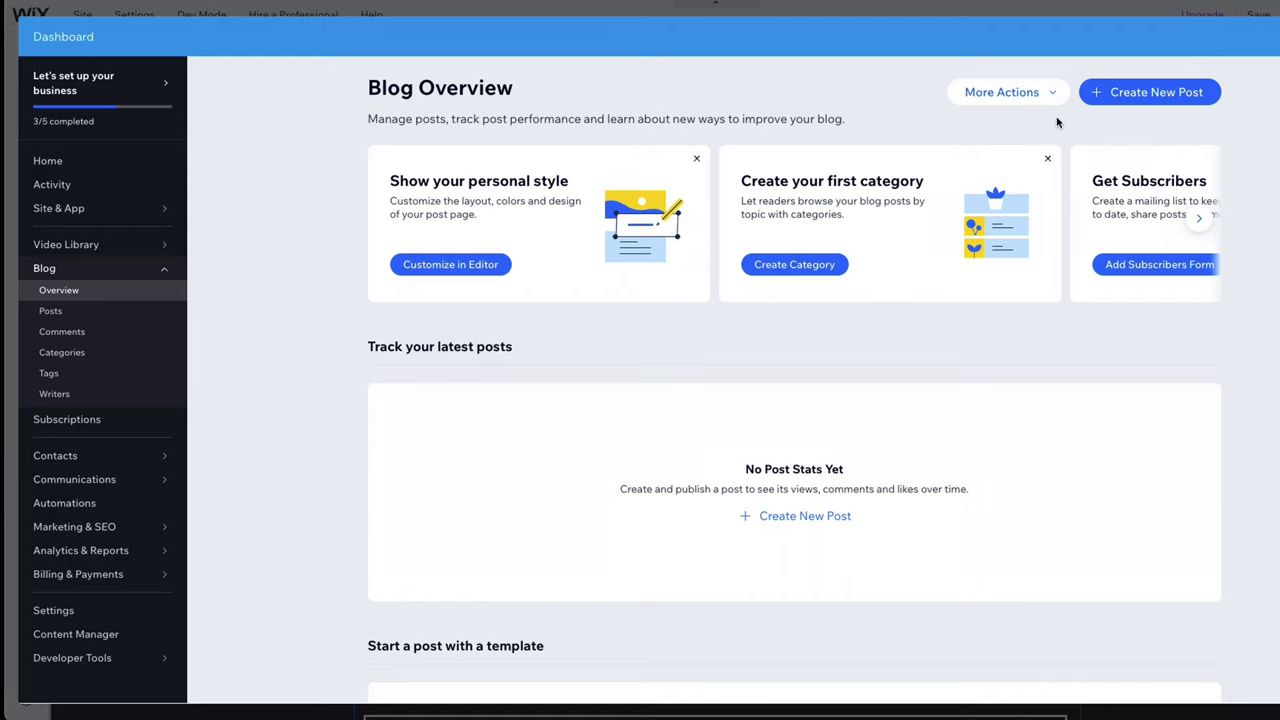
click(1150, 94)
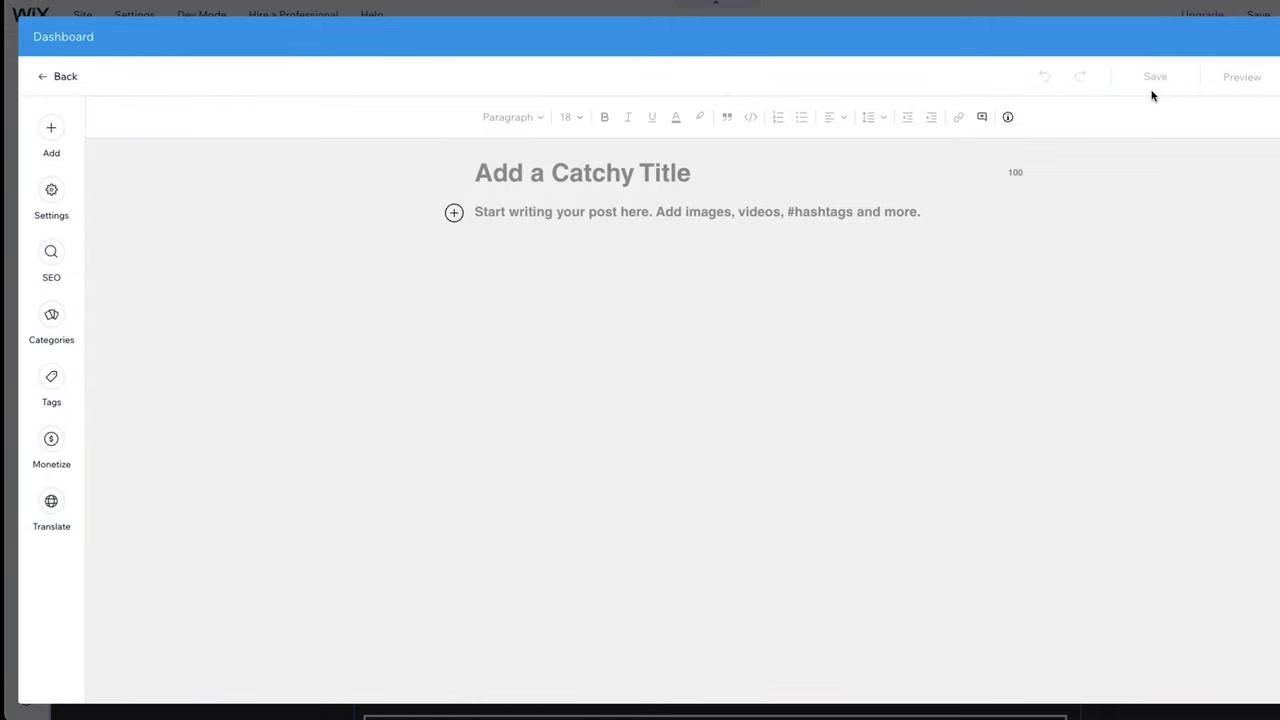
text(Your f)
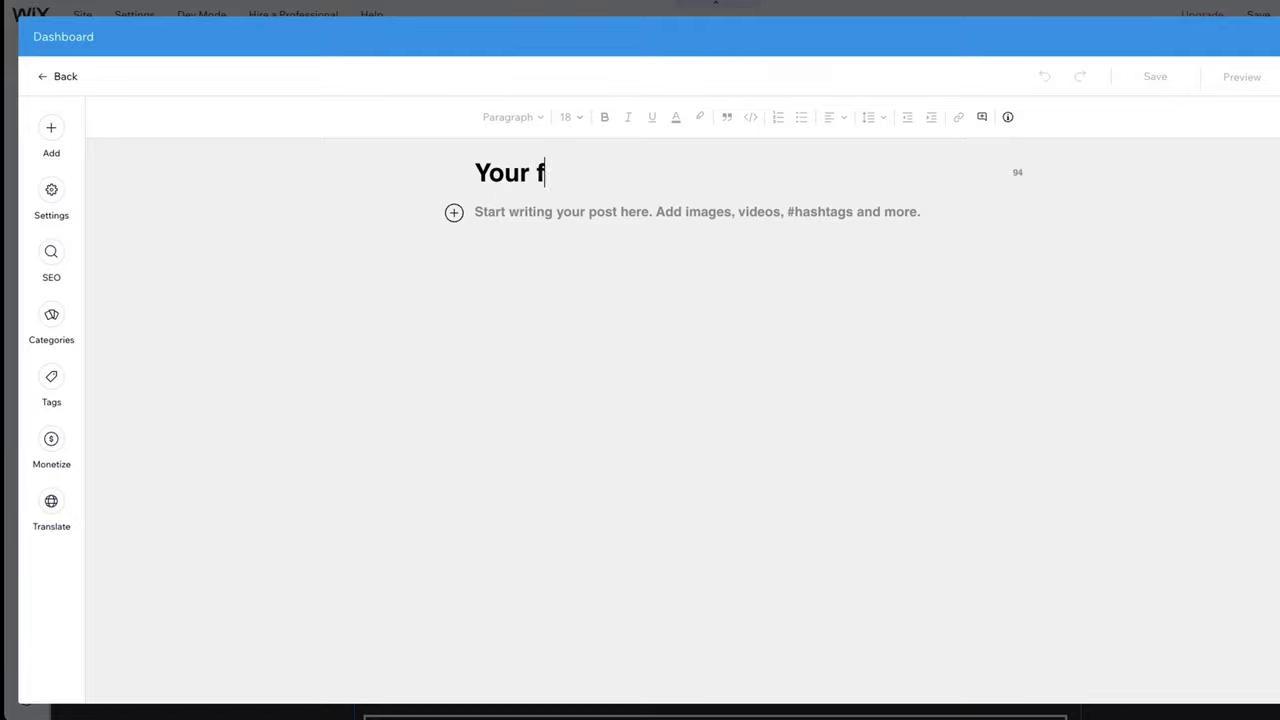
text(irst post)
key(Return)
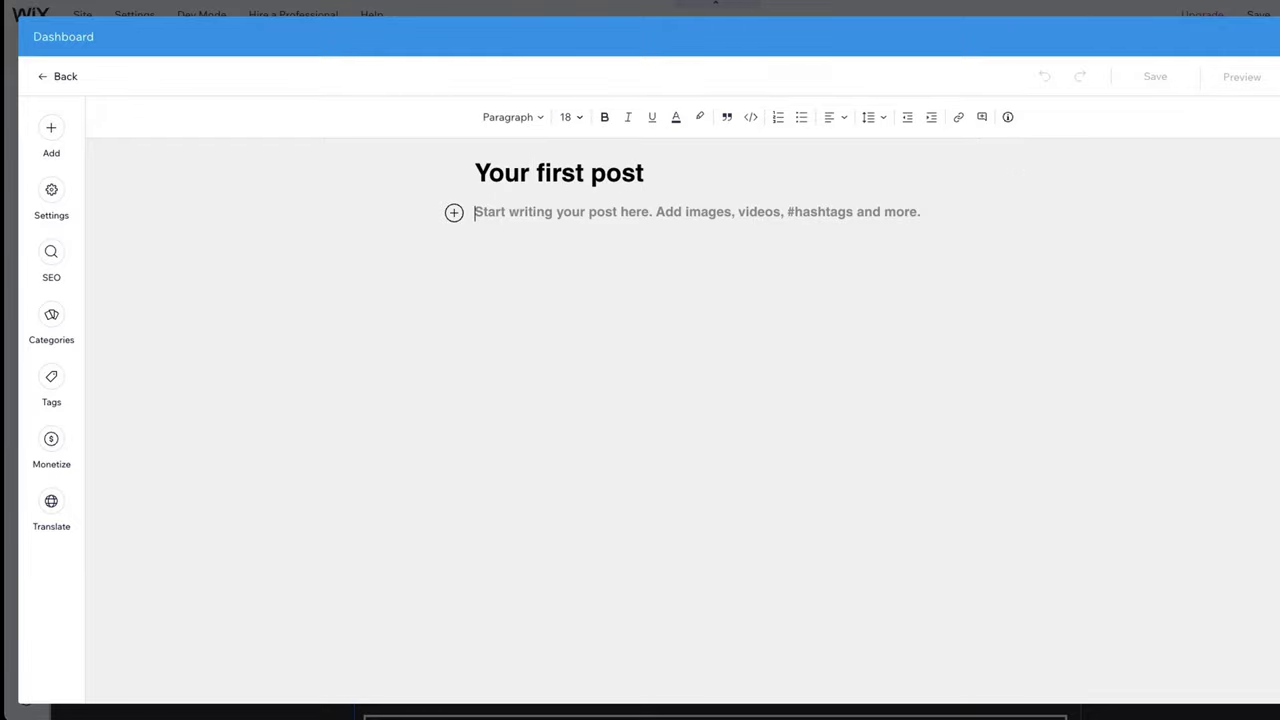
text(text)
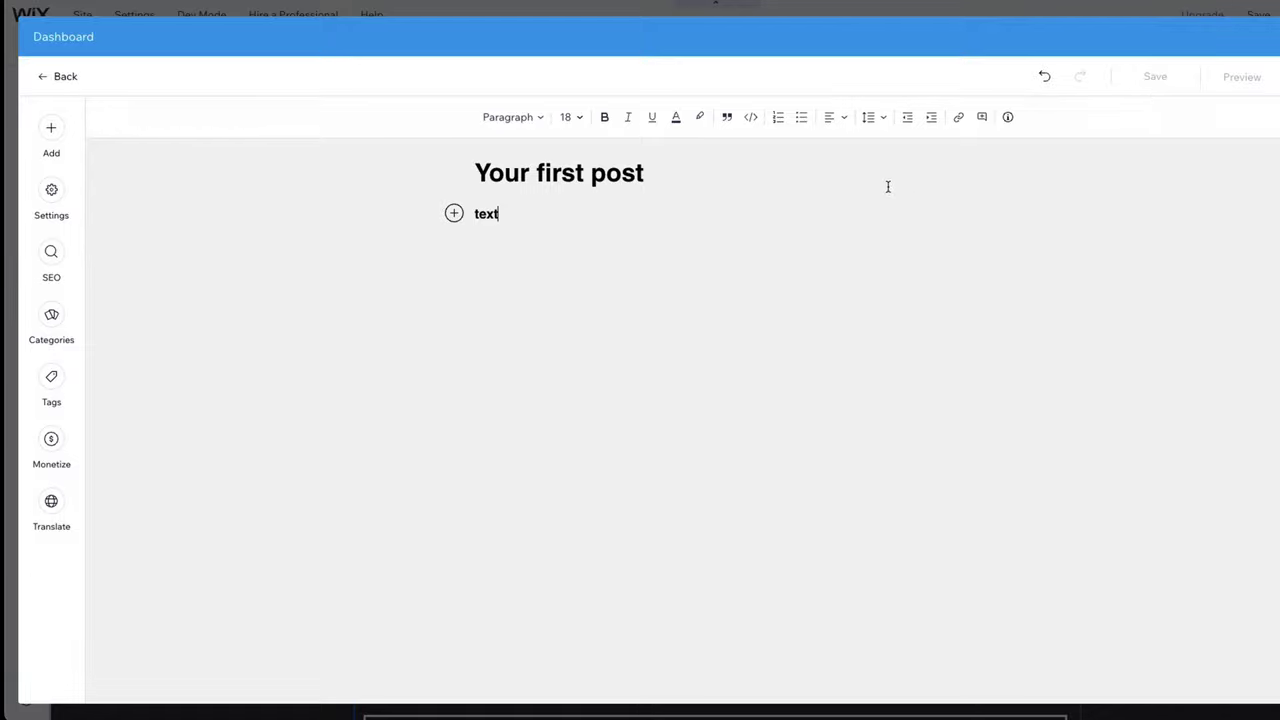
- View the blog post's tag and category options and publish the post
click(55, 382)
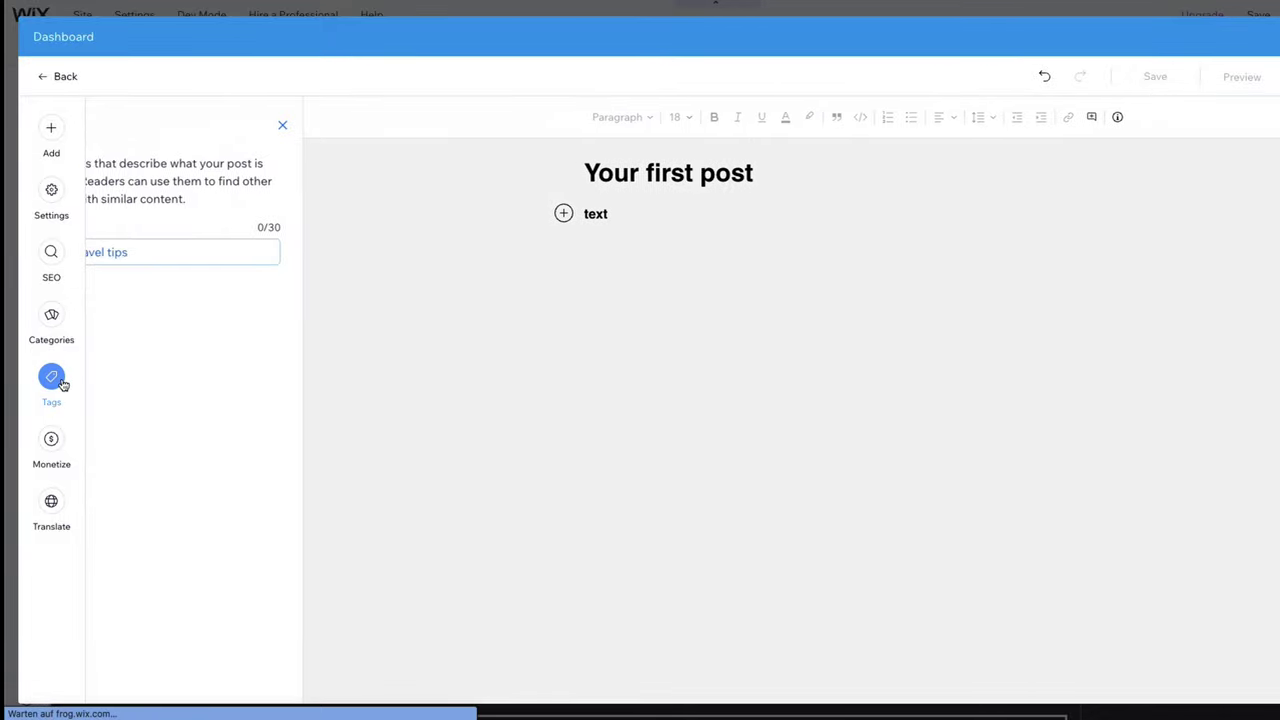
click(57, 325)
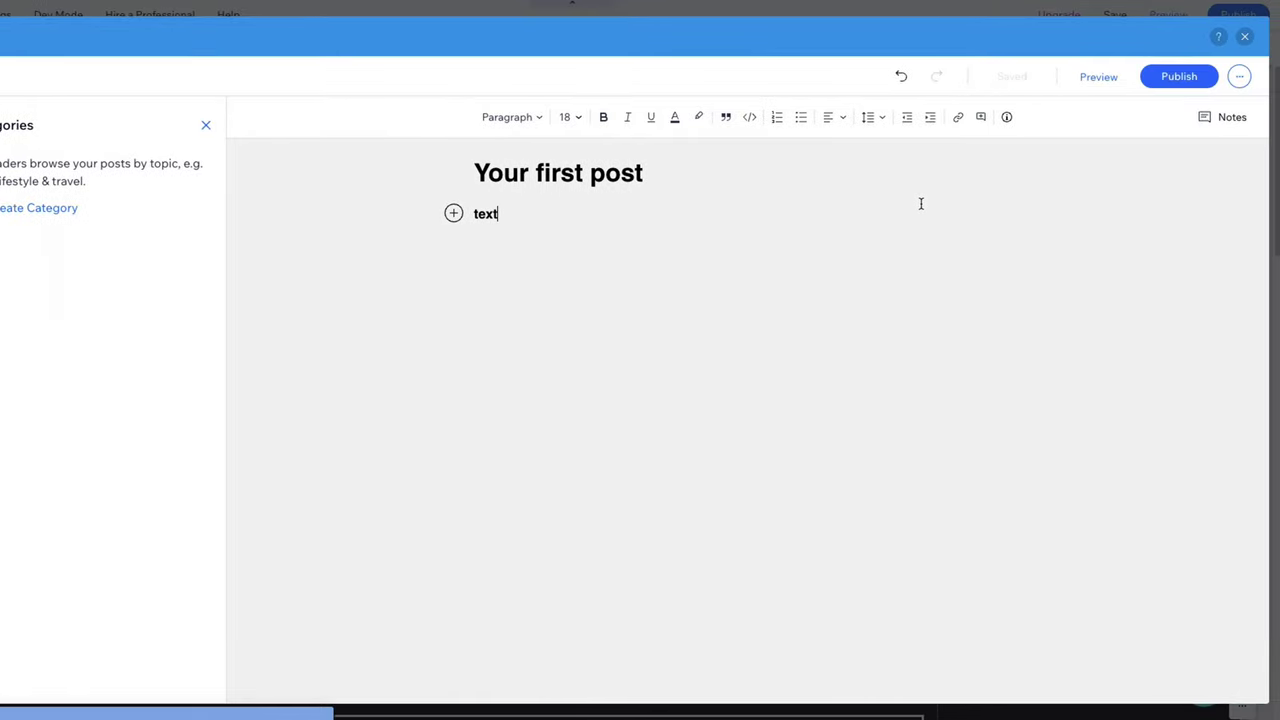
click(1173, 79)
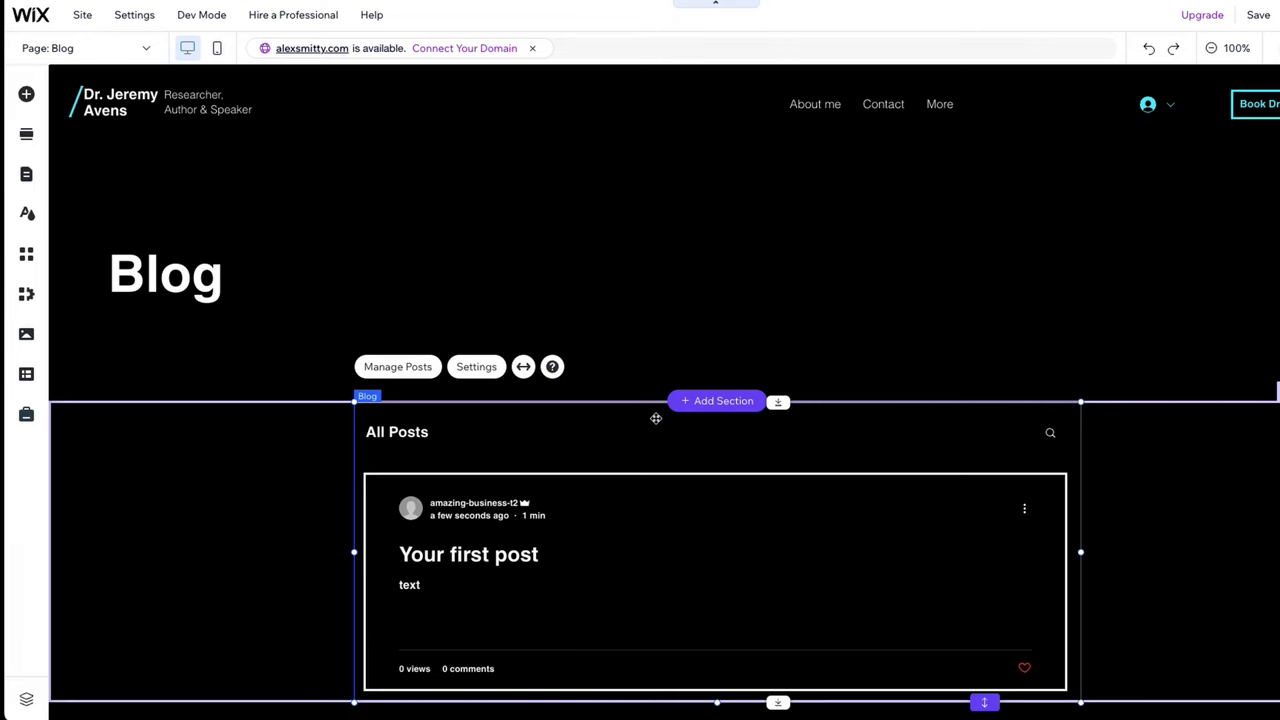
- Open the blog's post management and view its comments section
click(396, 367)
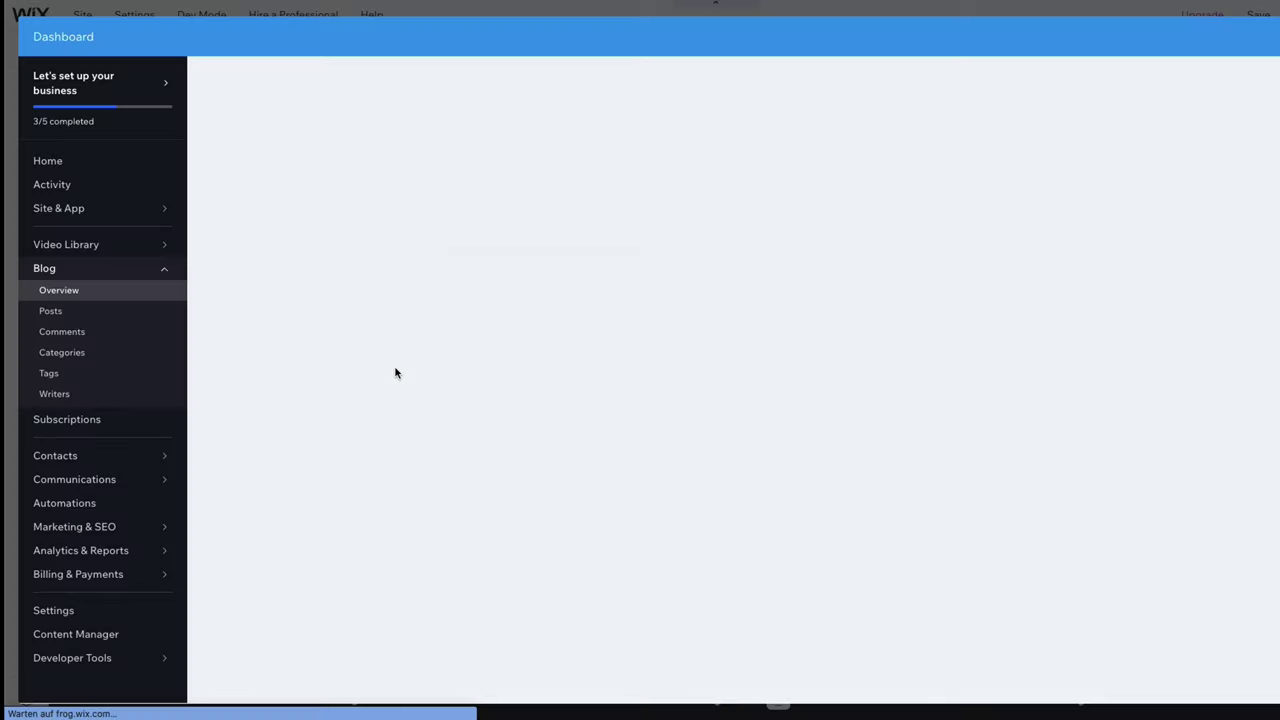
click(80, 333)
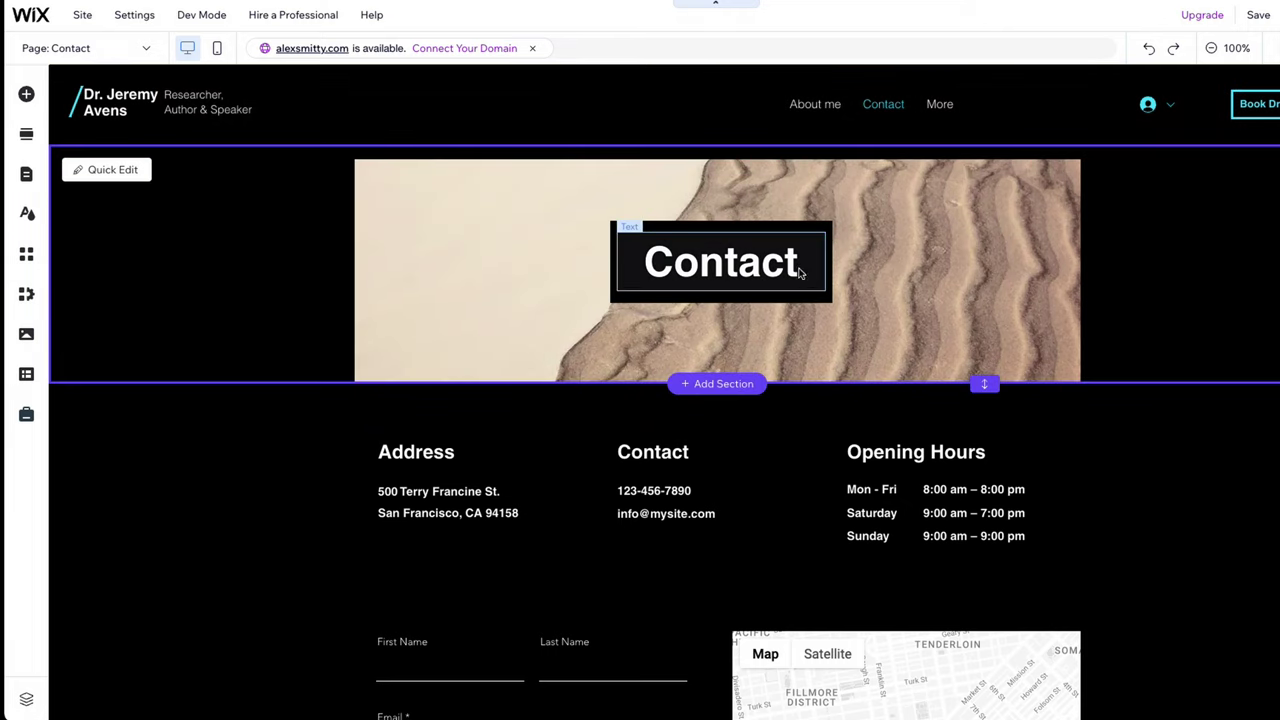
- Set the Contact page's Google Maps location to the New York street address
click(874, 268)
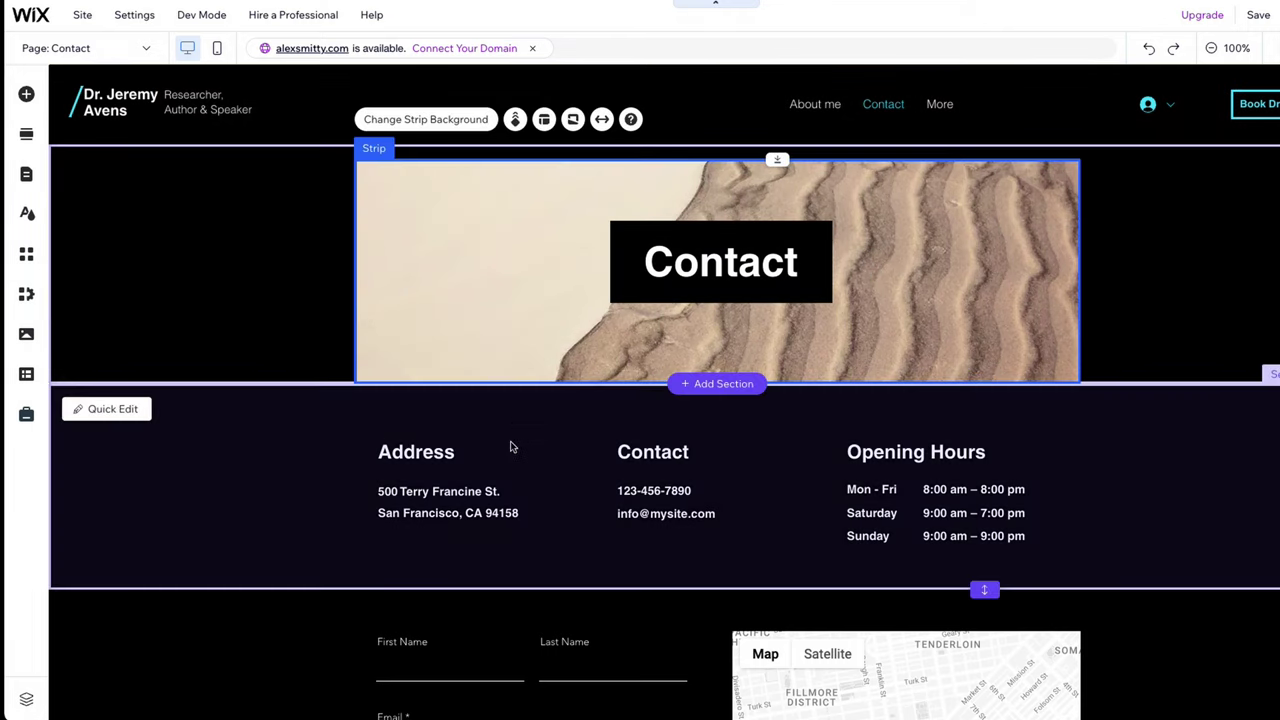
key(Escape)
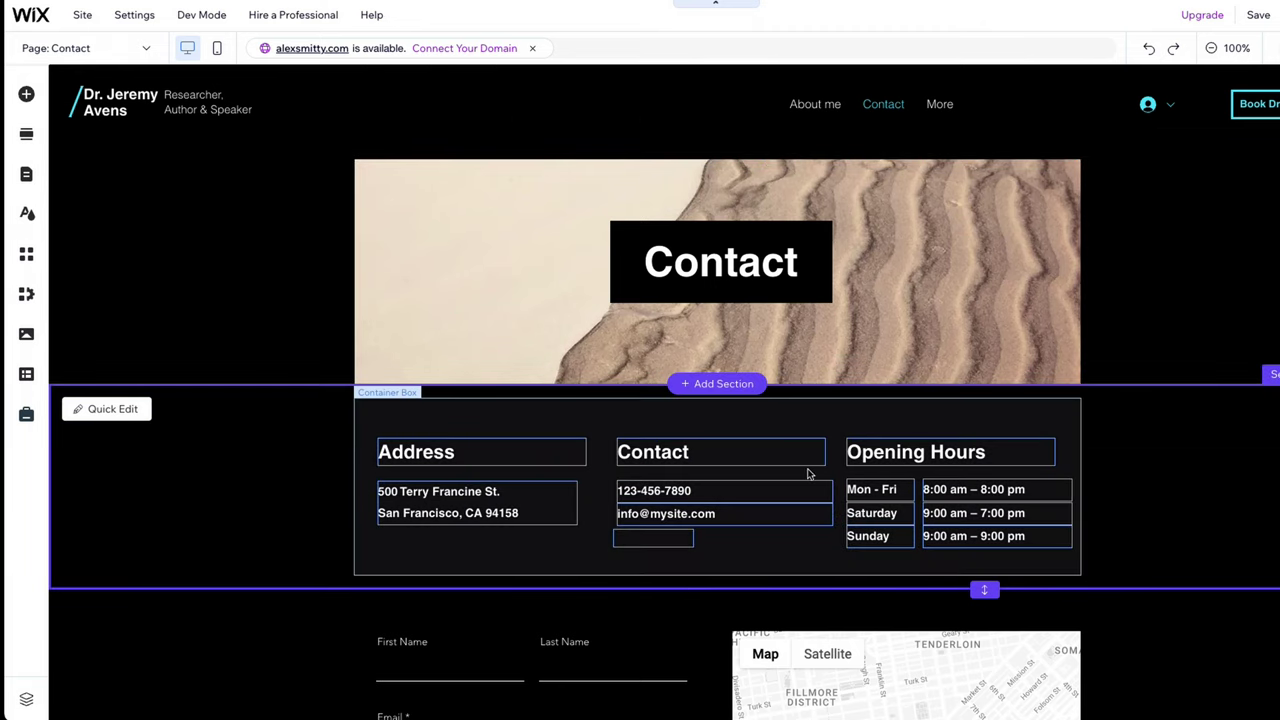
scroll(810, 474, down, 5)
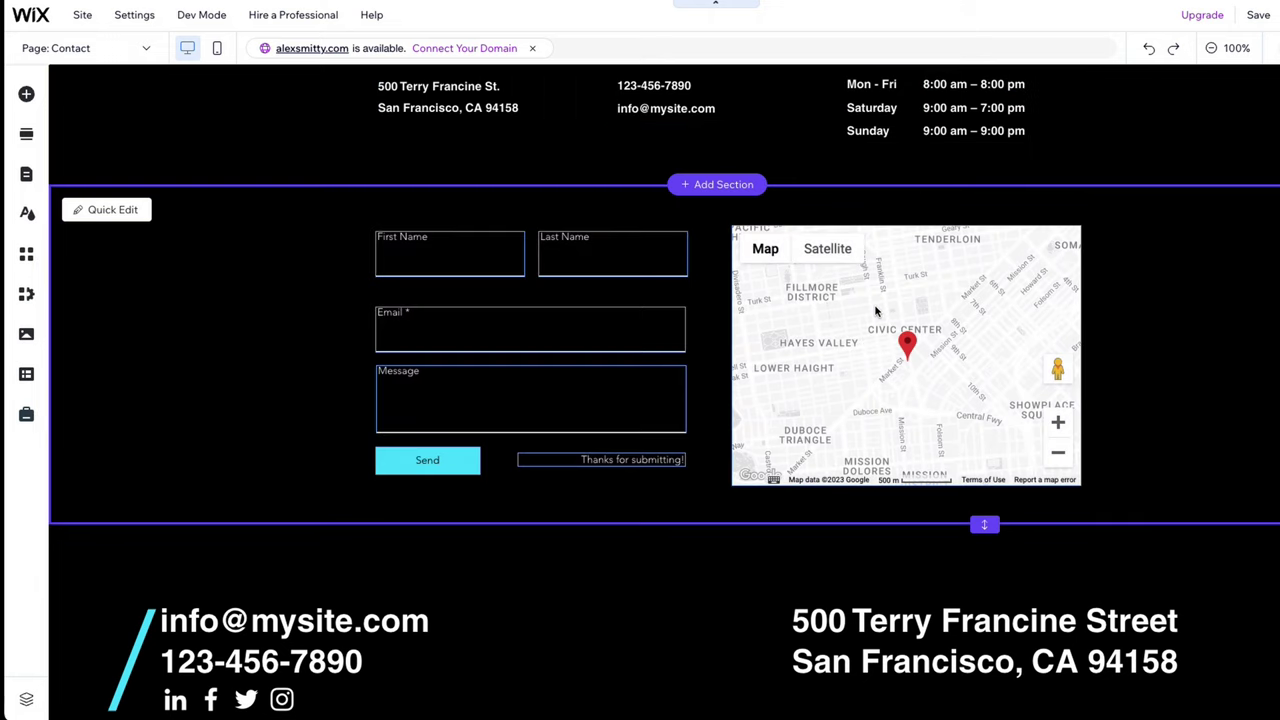
click(875, 311)
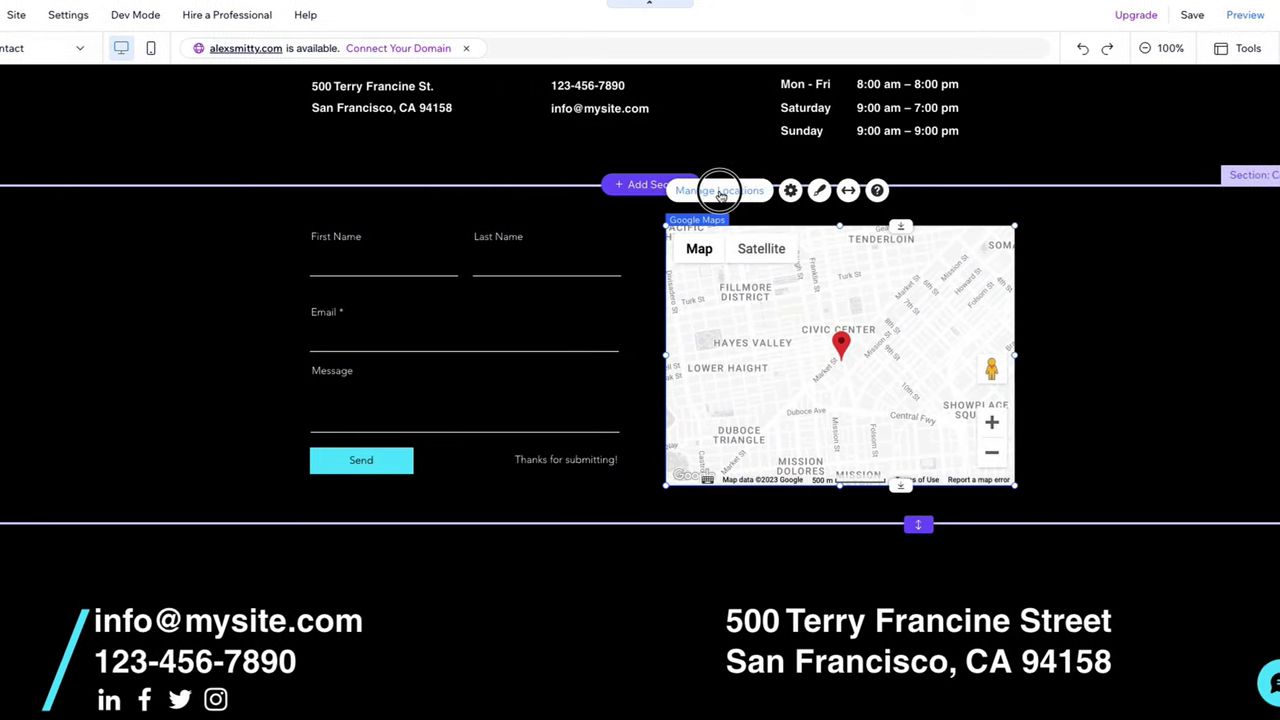
click(720, 191)
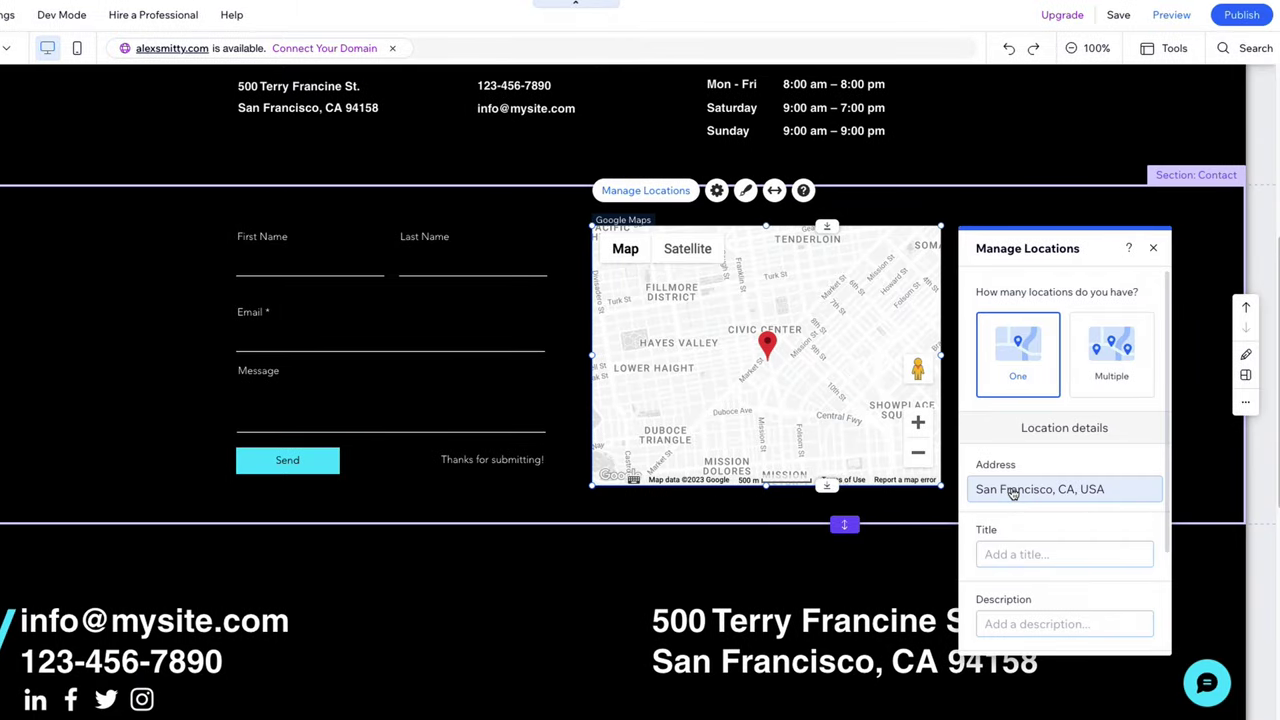
click(1013, 489)
text(5th avenue new york)
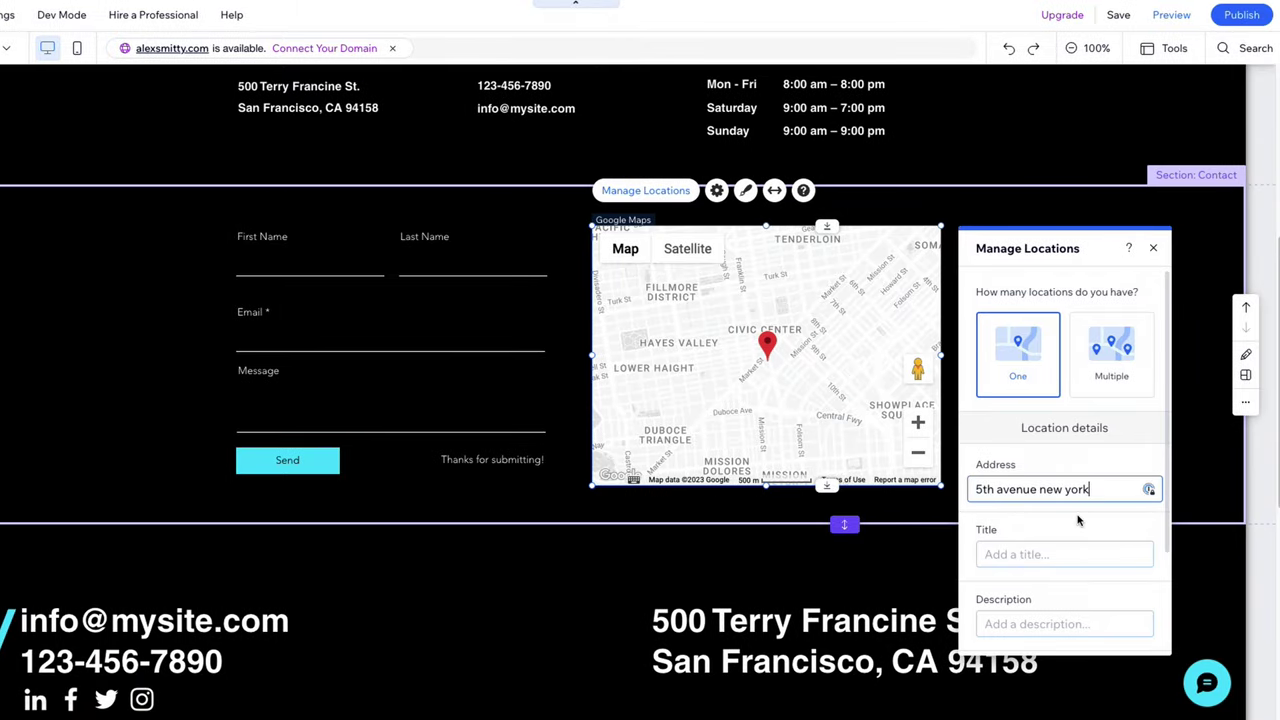
key(Return)
click(1153, 248)
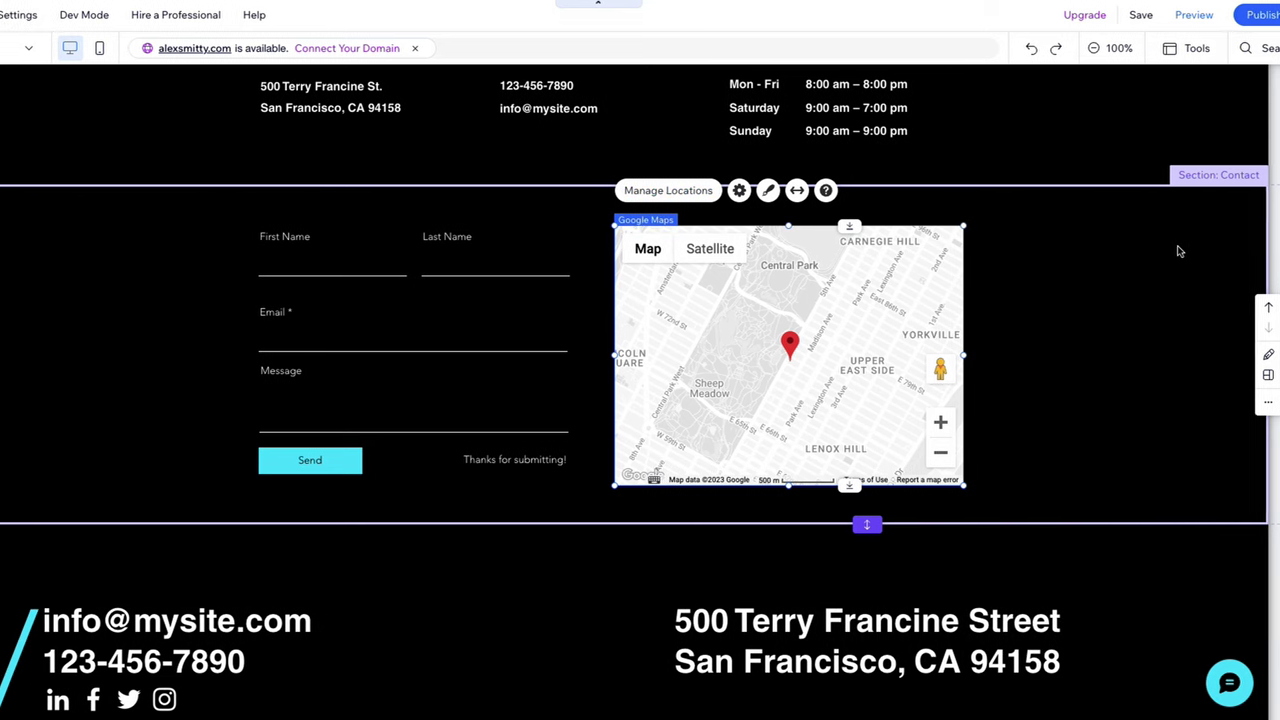
- Inspect the contact form's First Name field settings and its success message
click(399, 281)
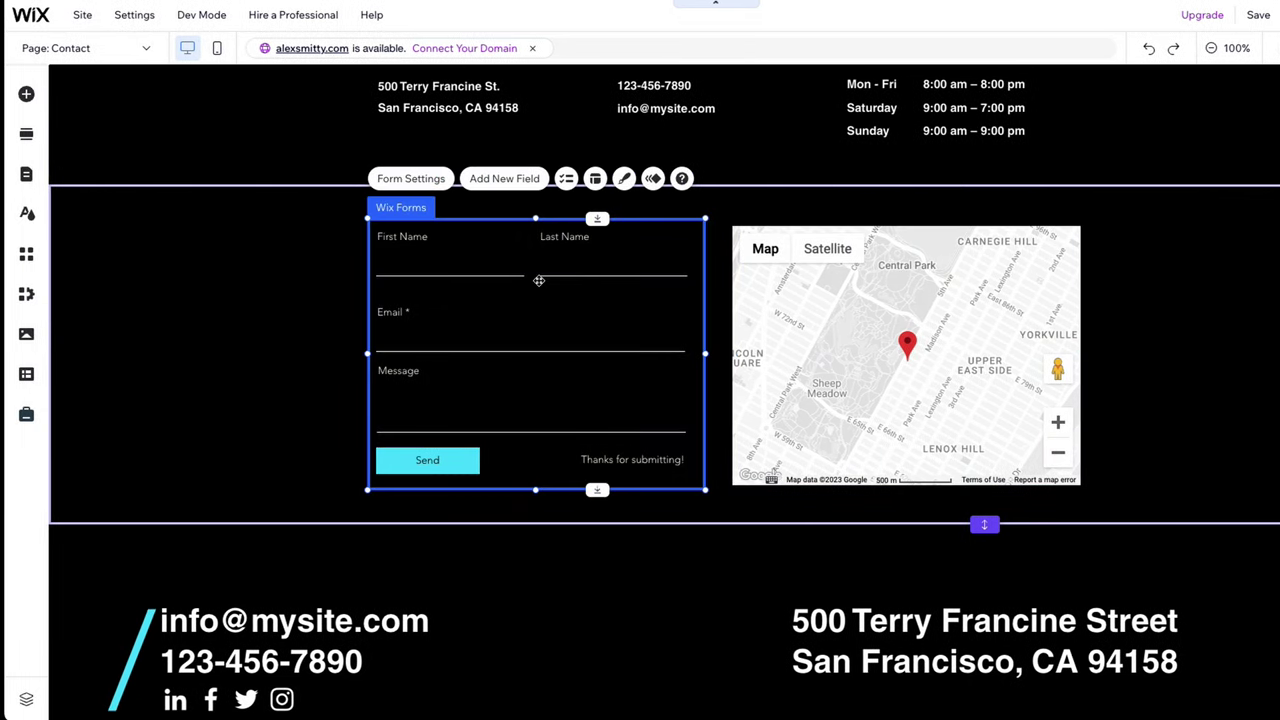
double_click(420, 241)
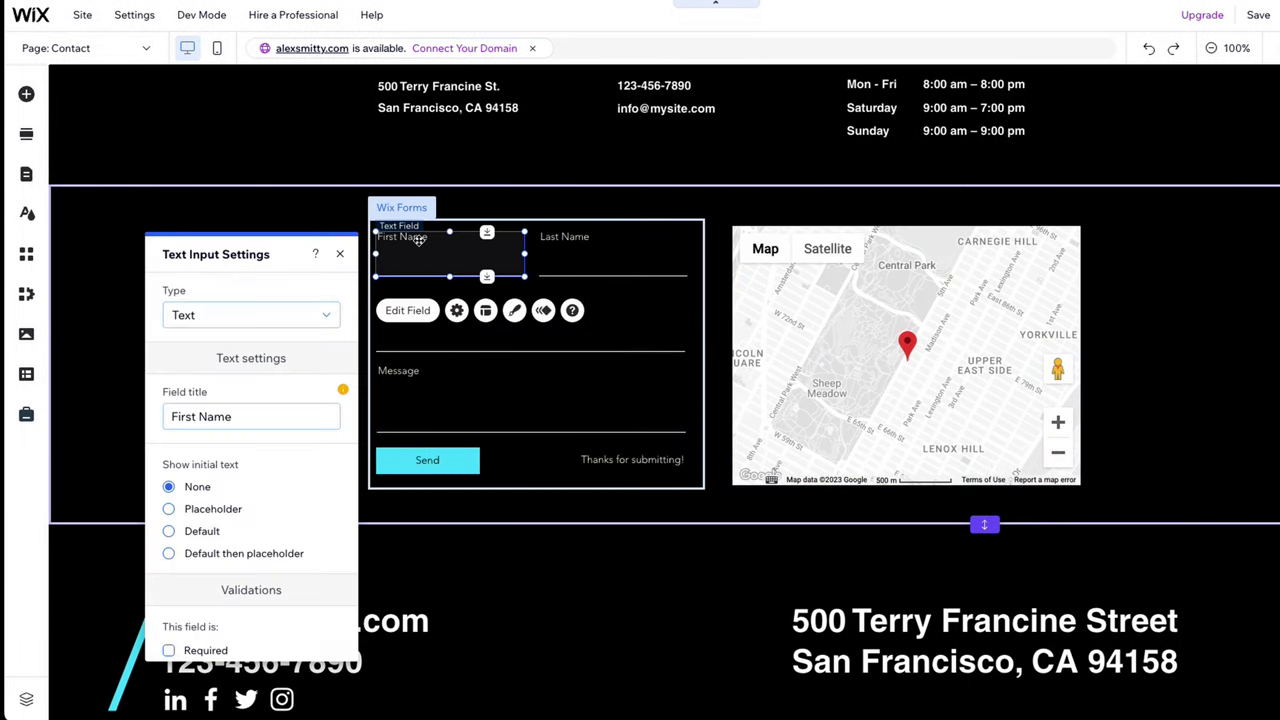
click(630, 458)
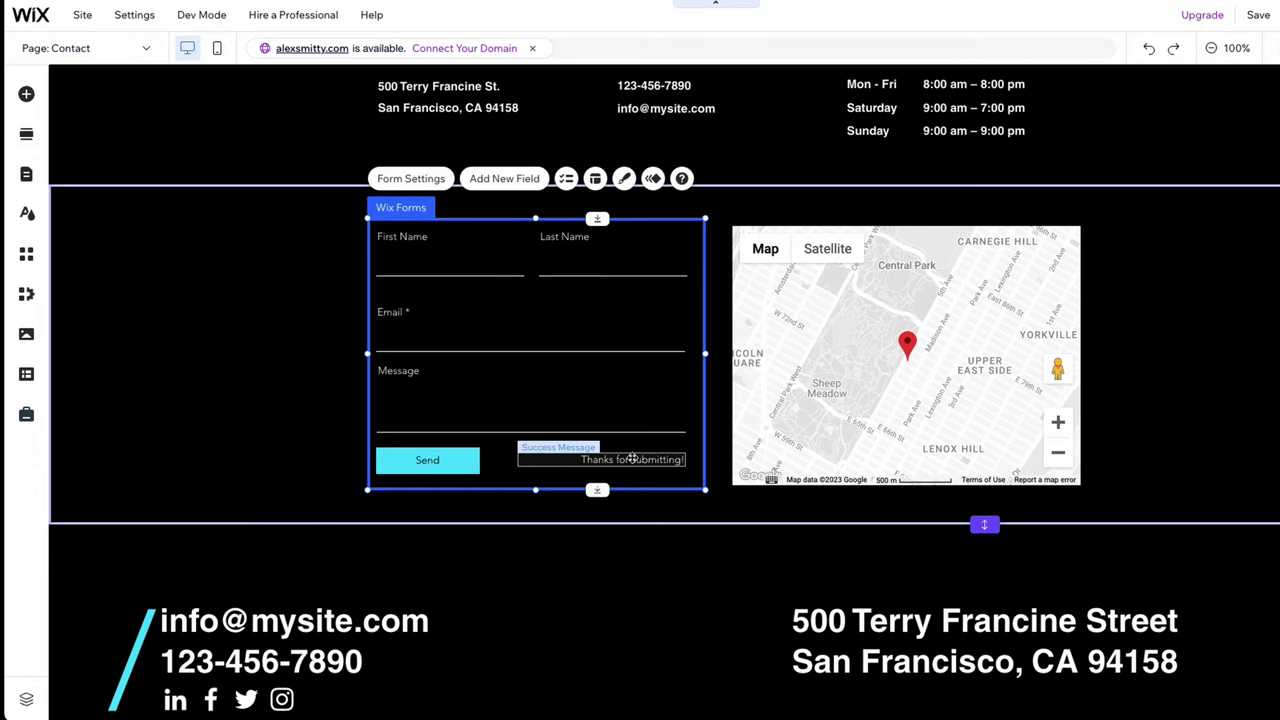
click(631, 457)
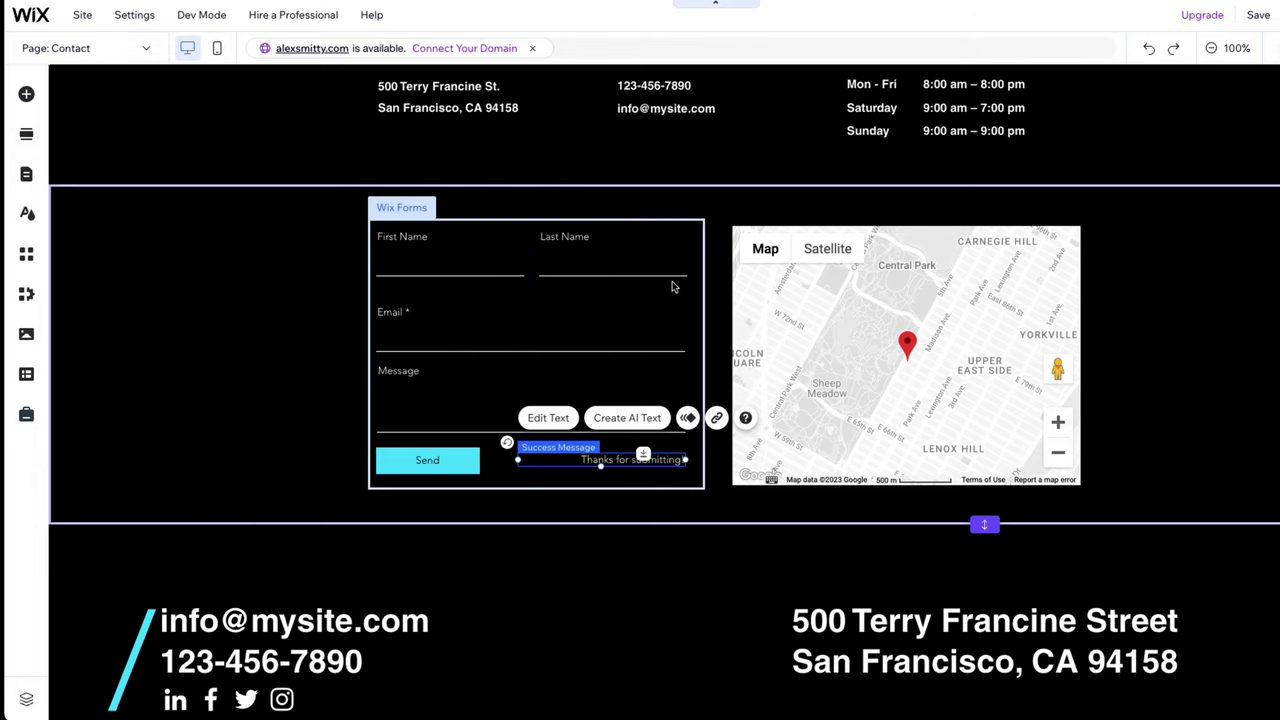
click(722, 220)
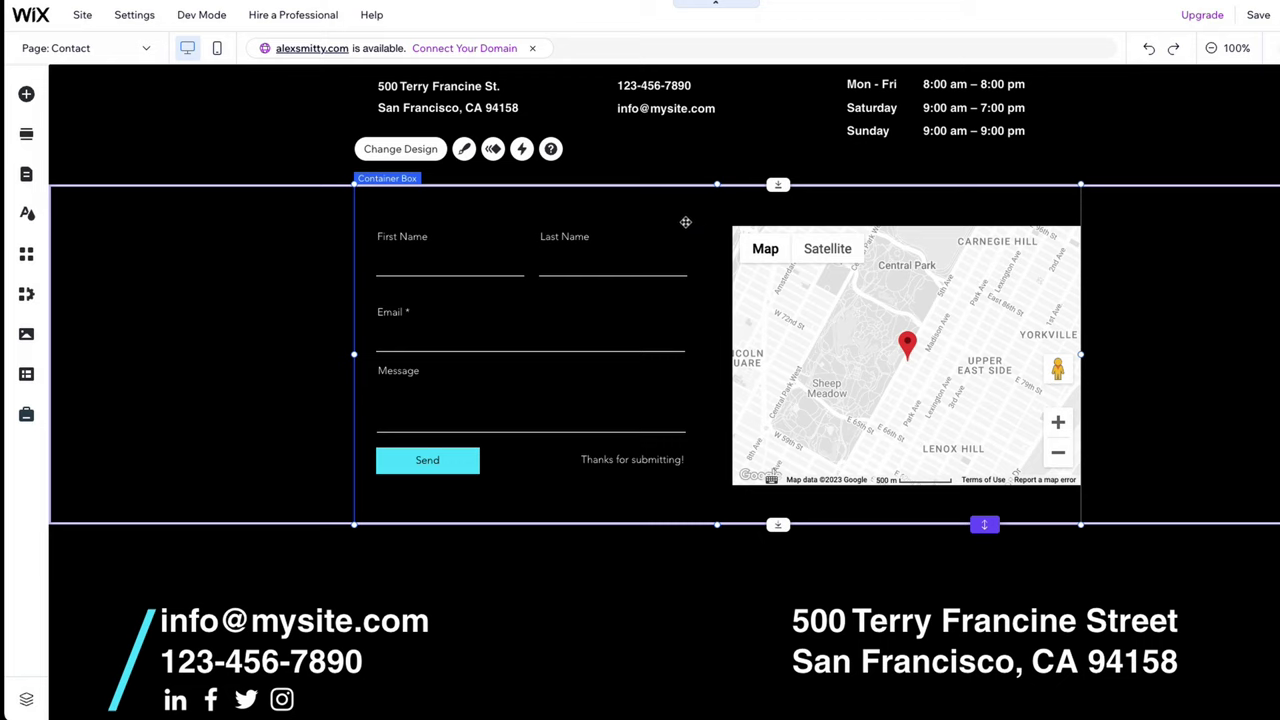
- Add a Phone contact field to the contact form and select it
click(613, 233)
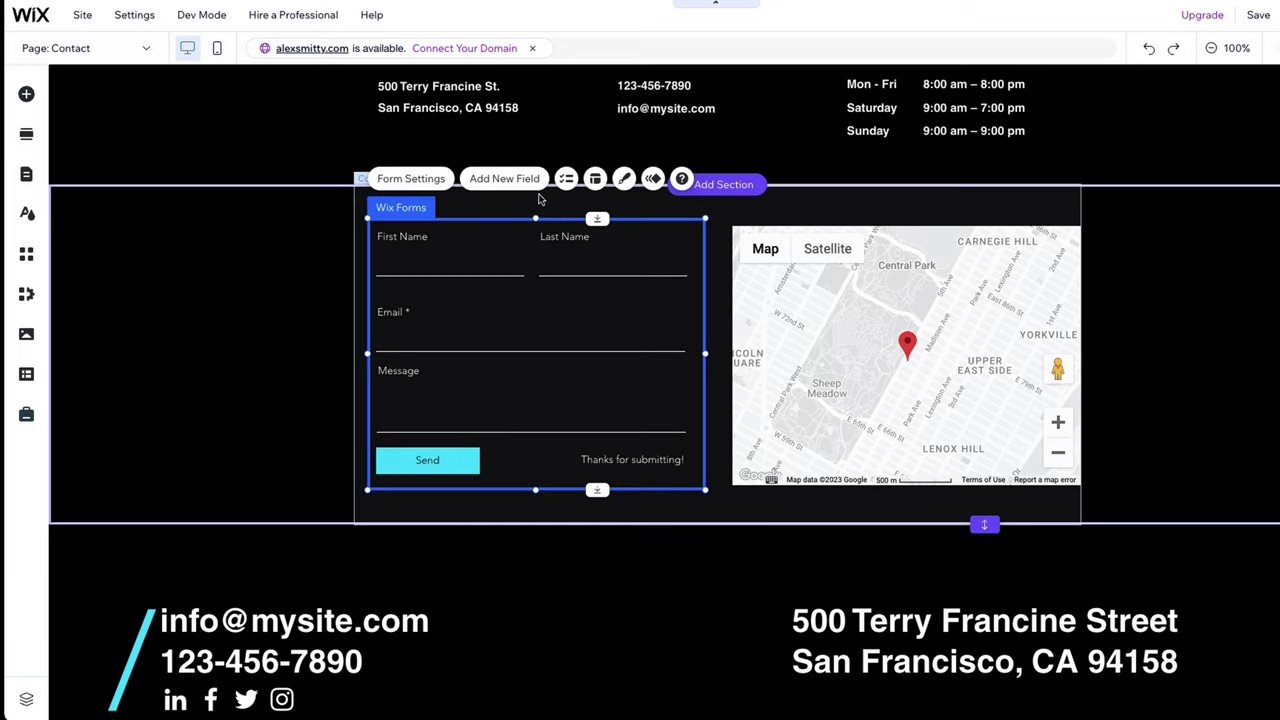
click(518, 187)
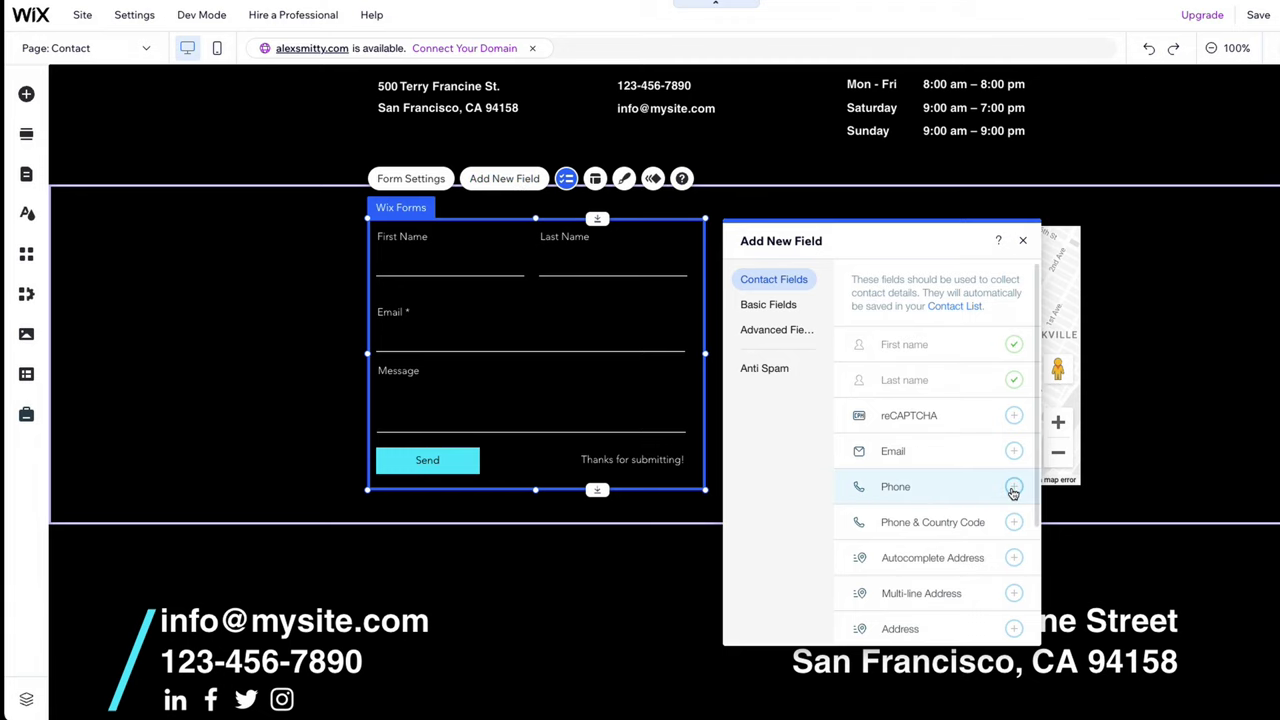
click(1013, 488)
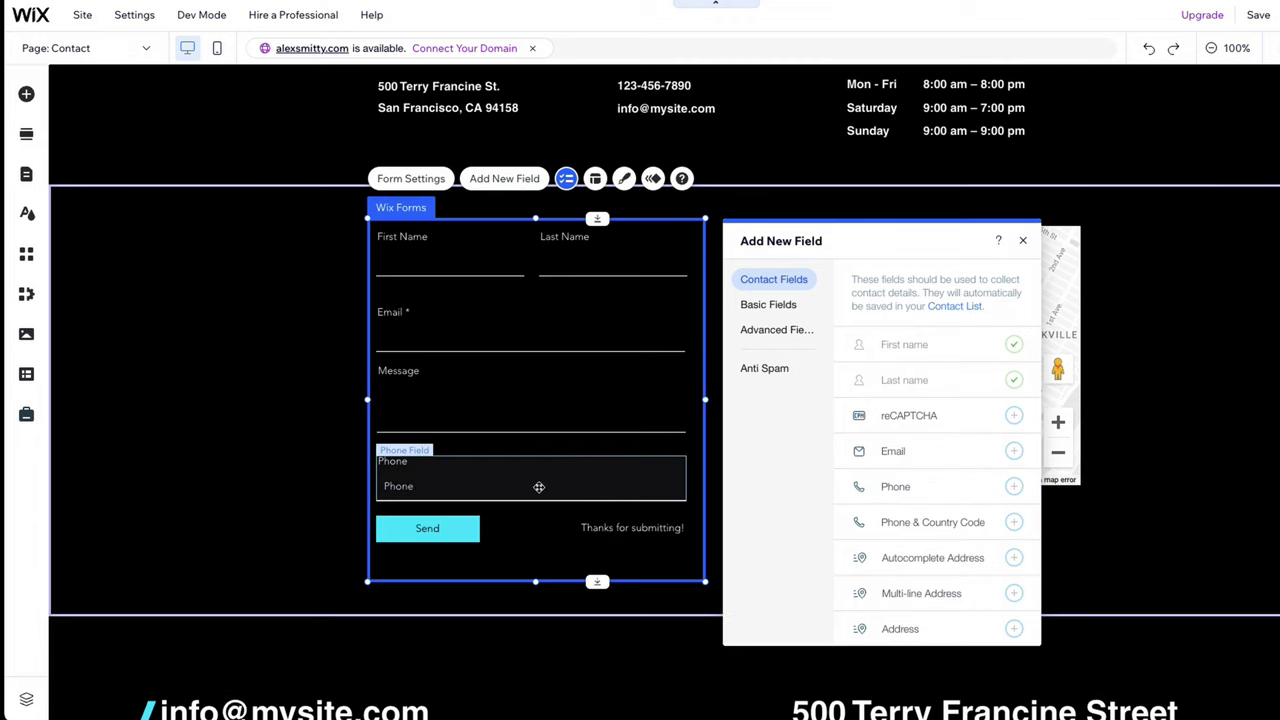
click(535, 487)
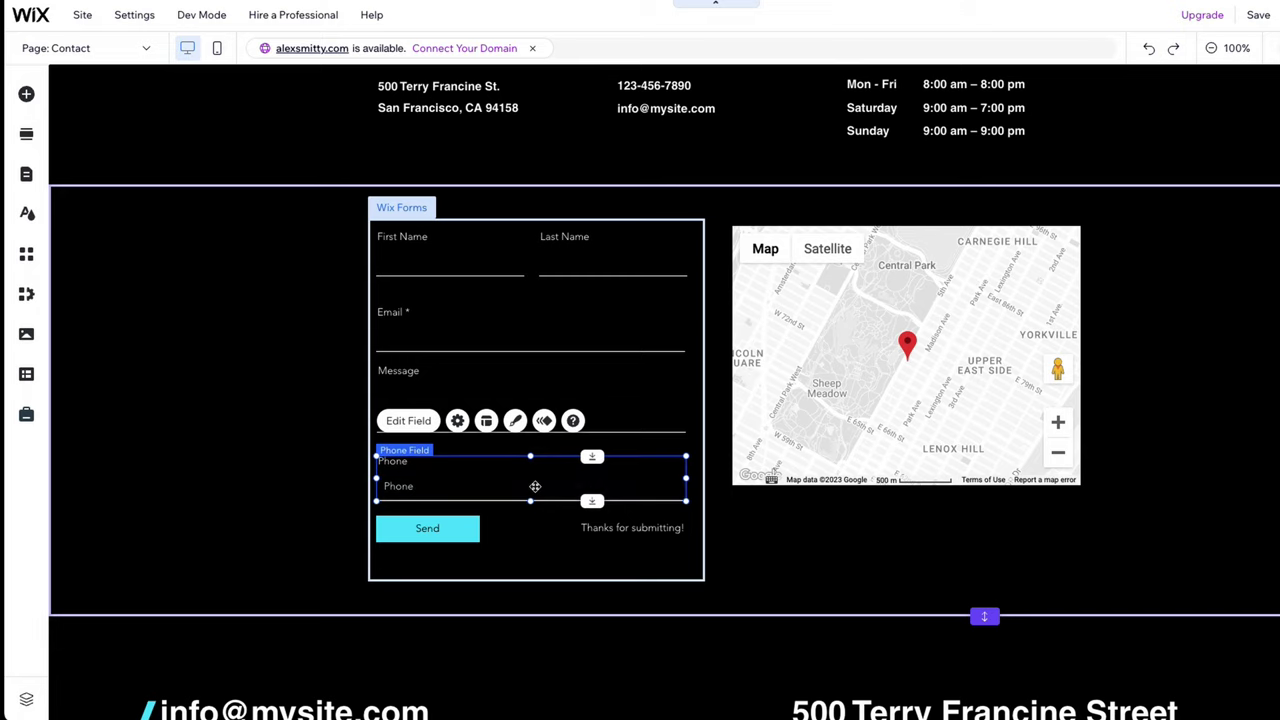
- Create a submissions table for the contact form and view its email notification settings
click(674, 229)
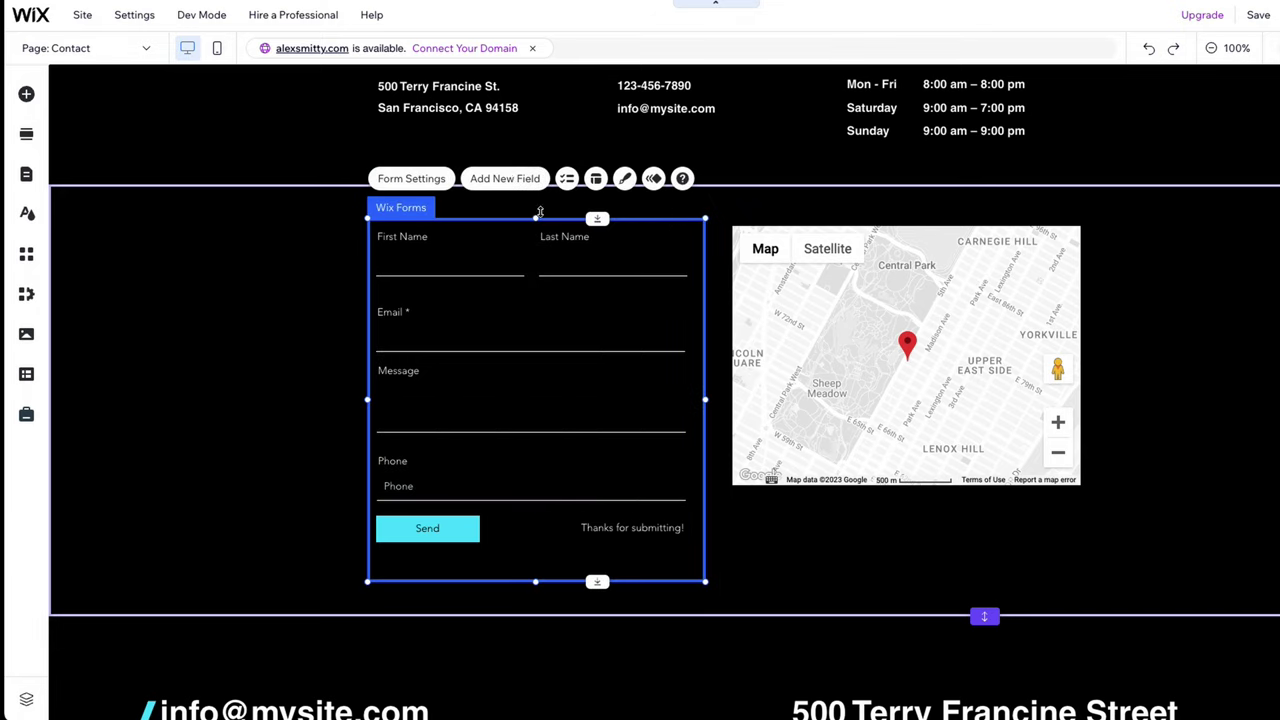
click(413, 179)
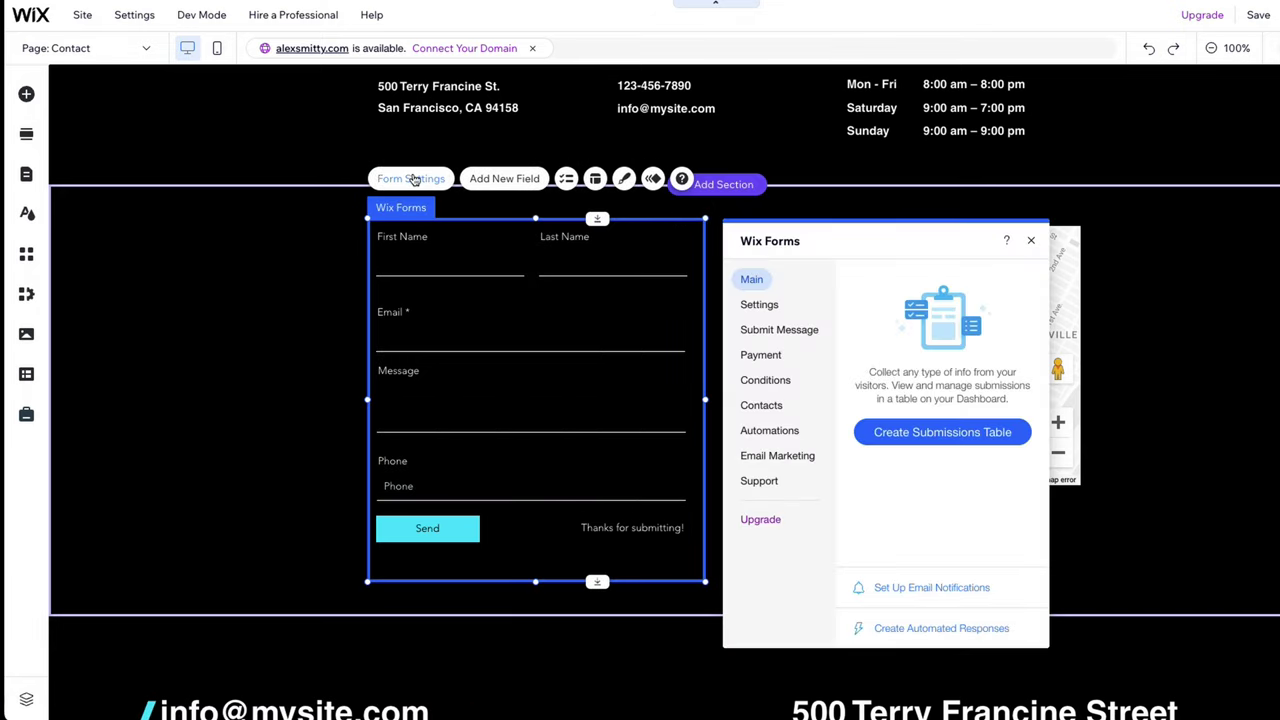
click(897, 434)
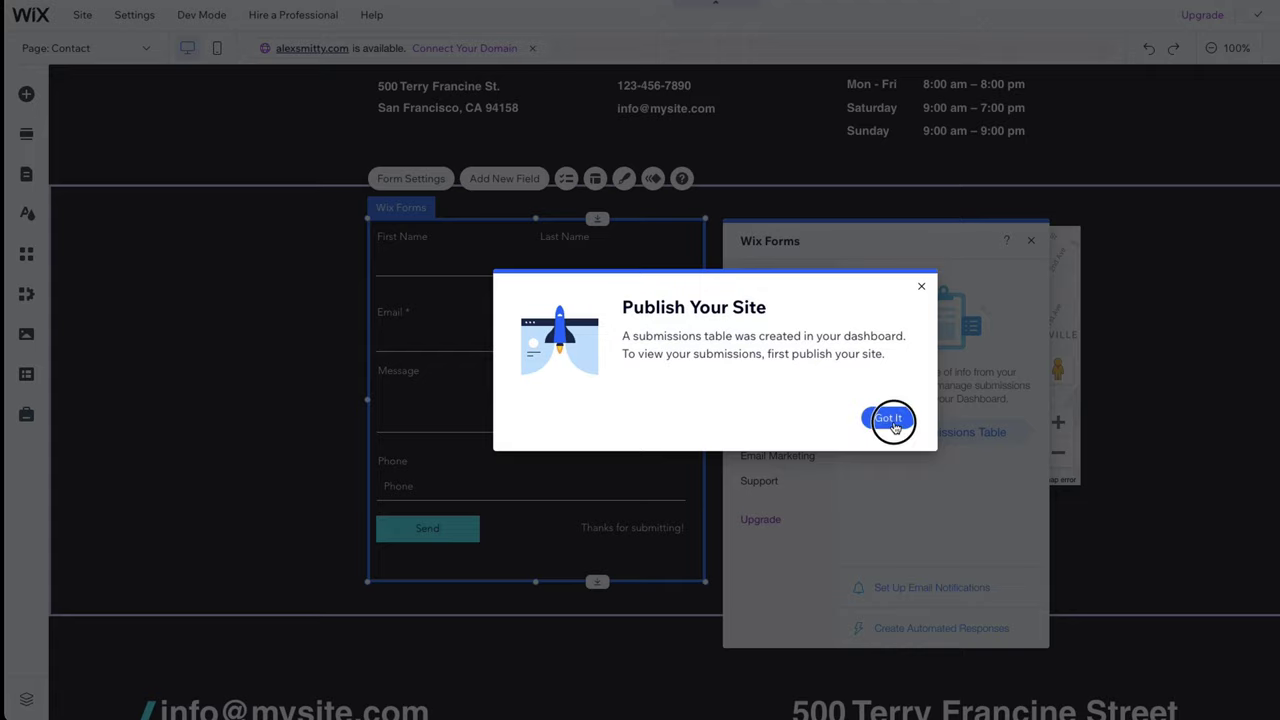
click(888, 418)
click(914, 590)
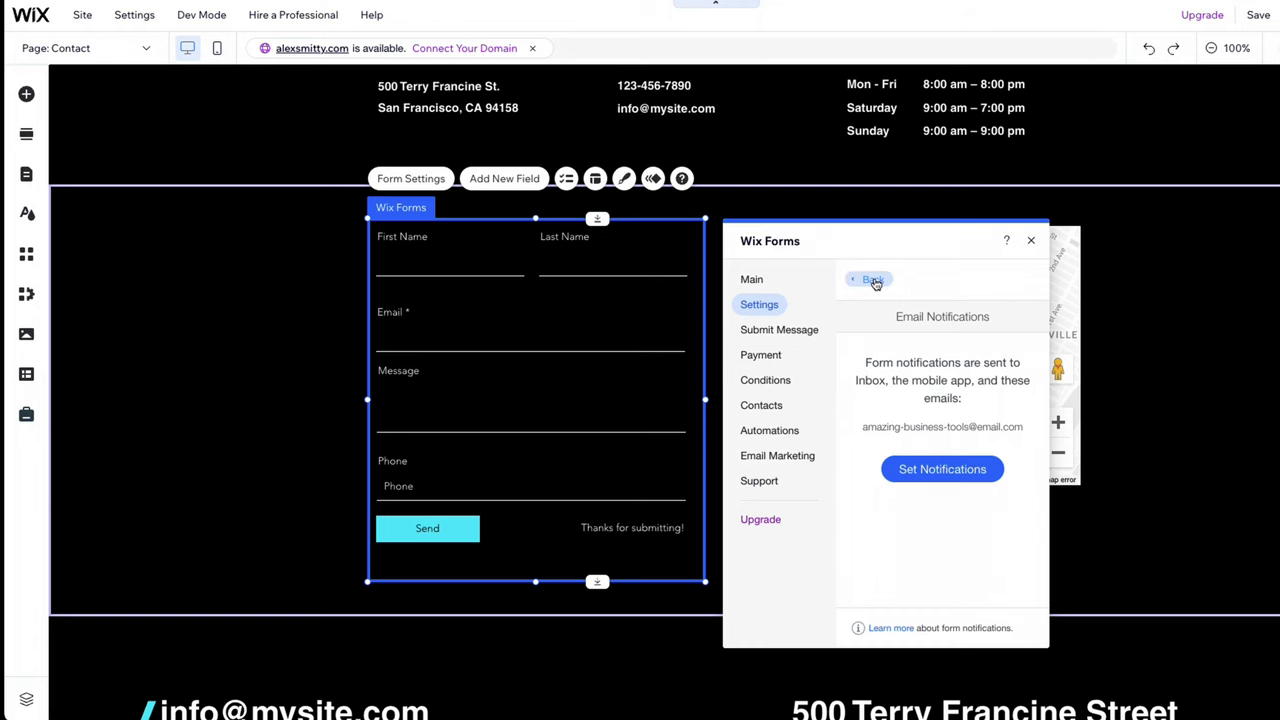
click(873, 280)
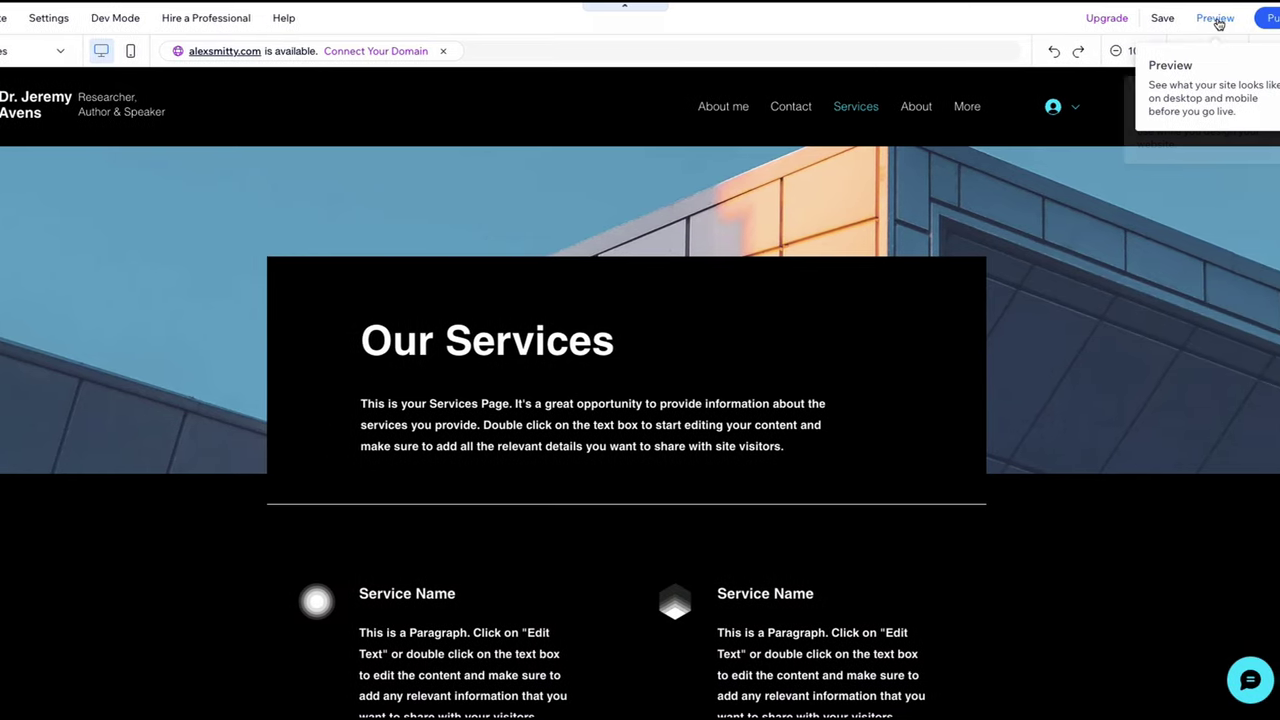
- Preview the Services page on desktop and mobile and return to the editor
click(1167, 20)
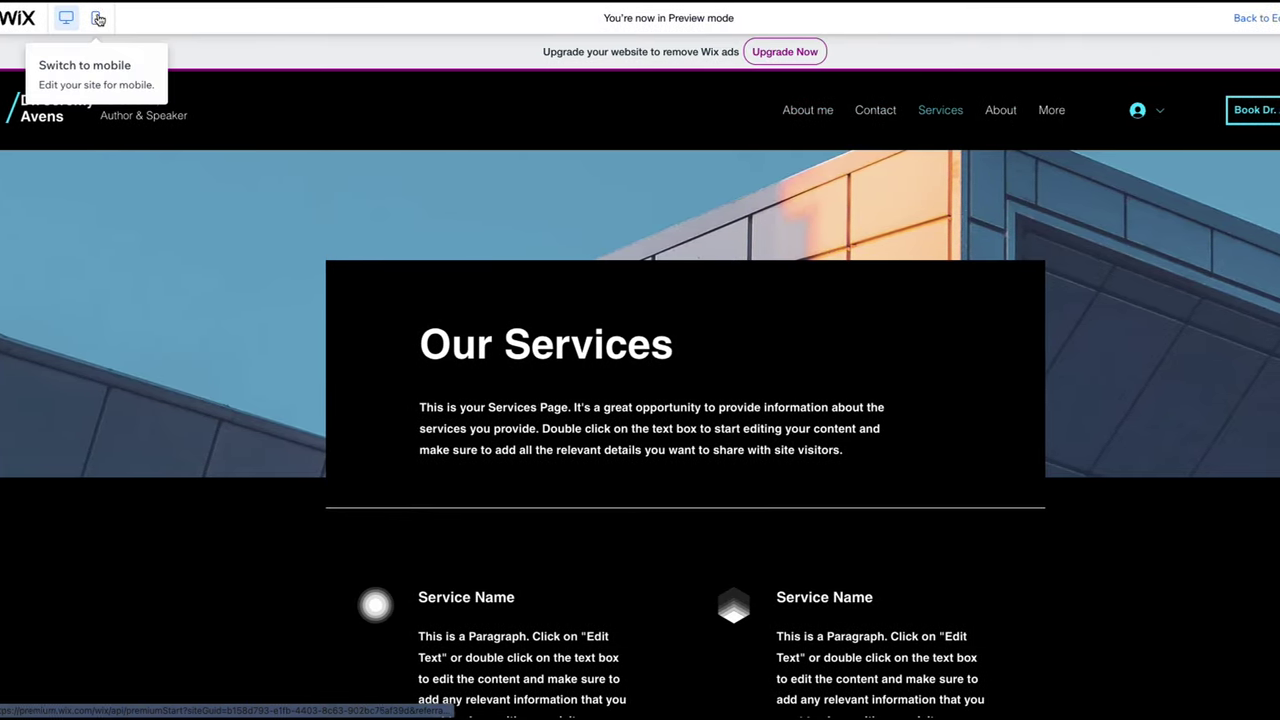
click(98, 19)
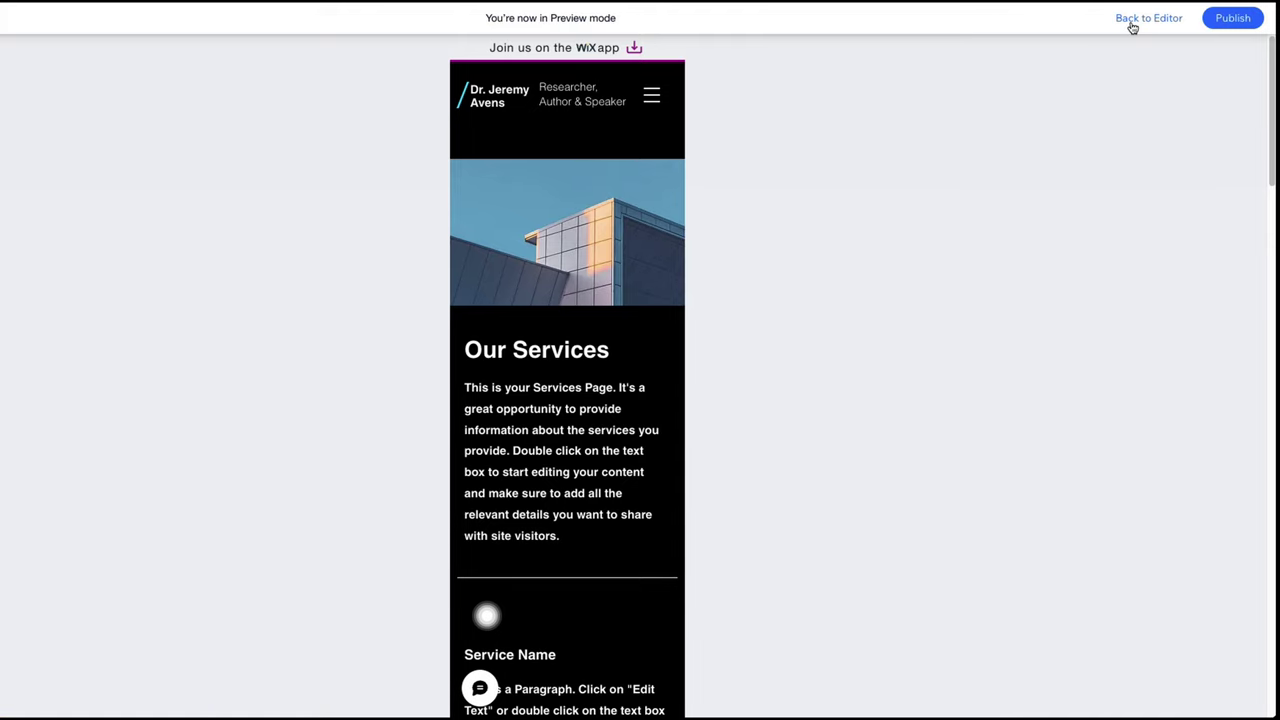
click(1133, 24)
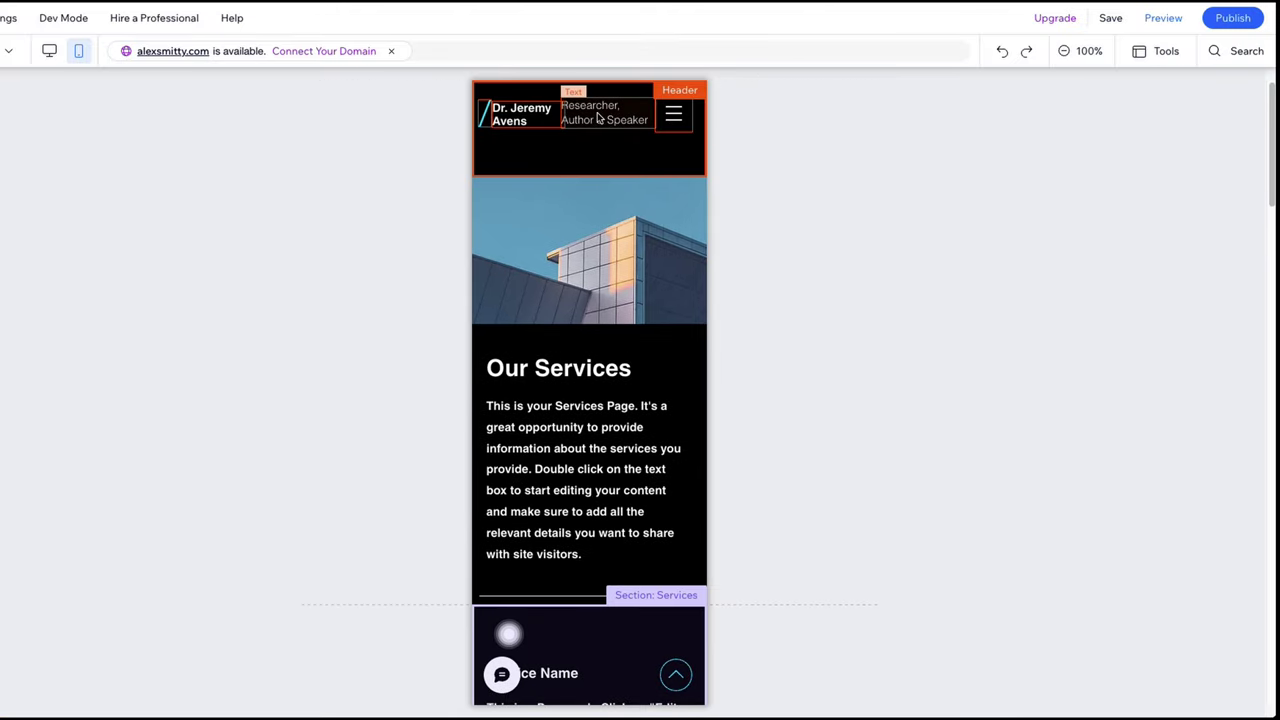
- Remove the "Researcher, Author & Speaker" text from the mobile header and check the page's desktop version
key(Delete)
click(600, 118)
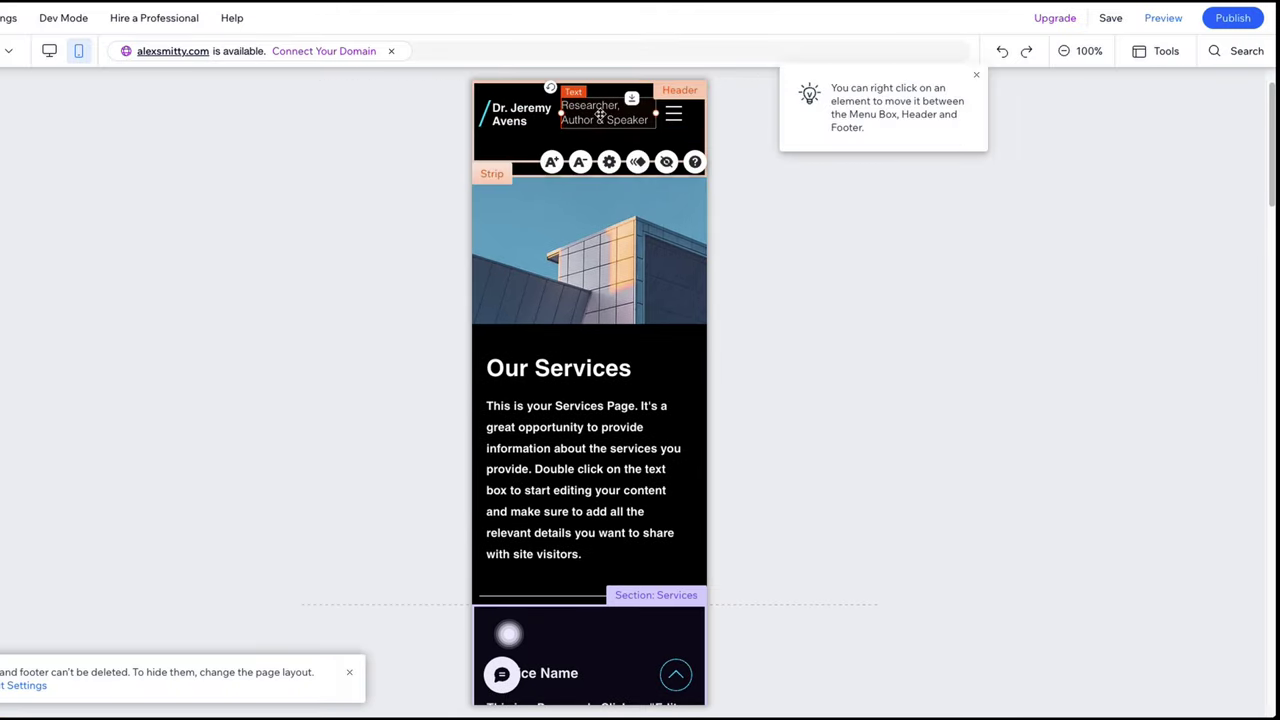
key(Delete)
click(766, 115)
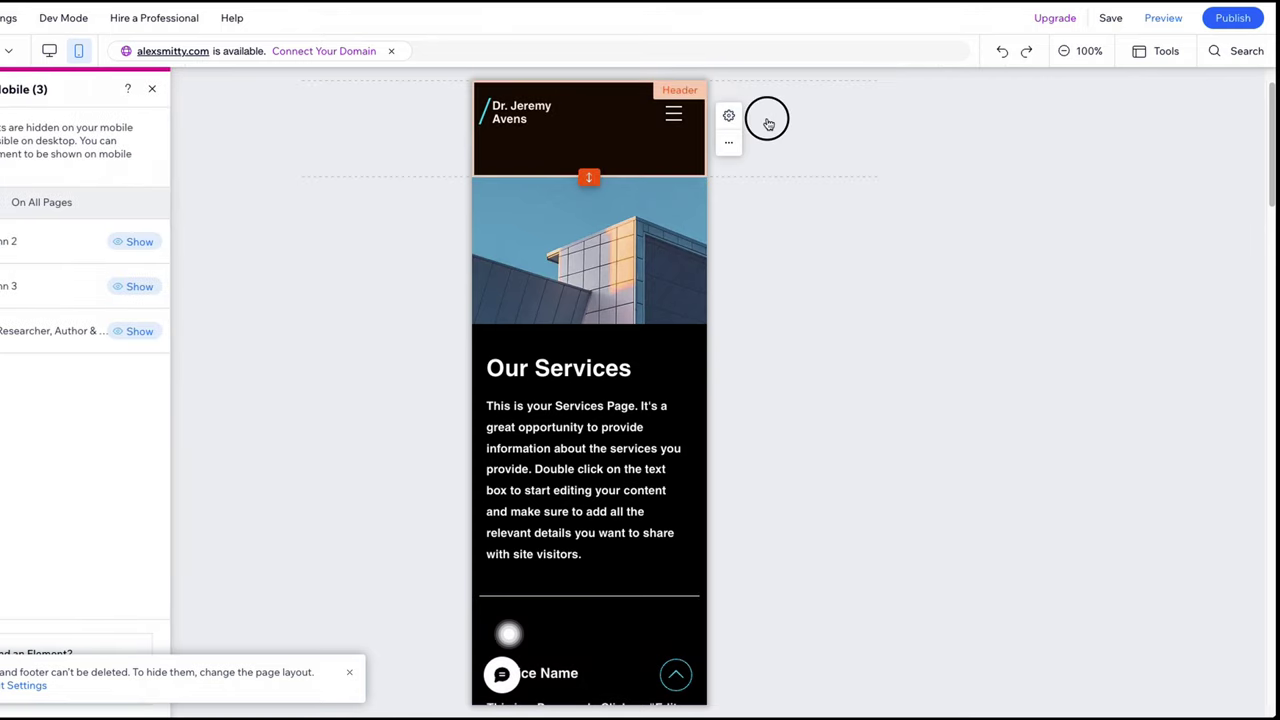
click(47, 51)
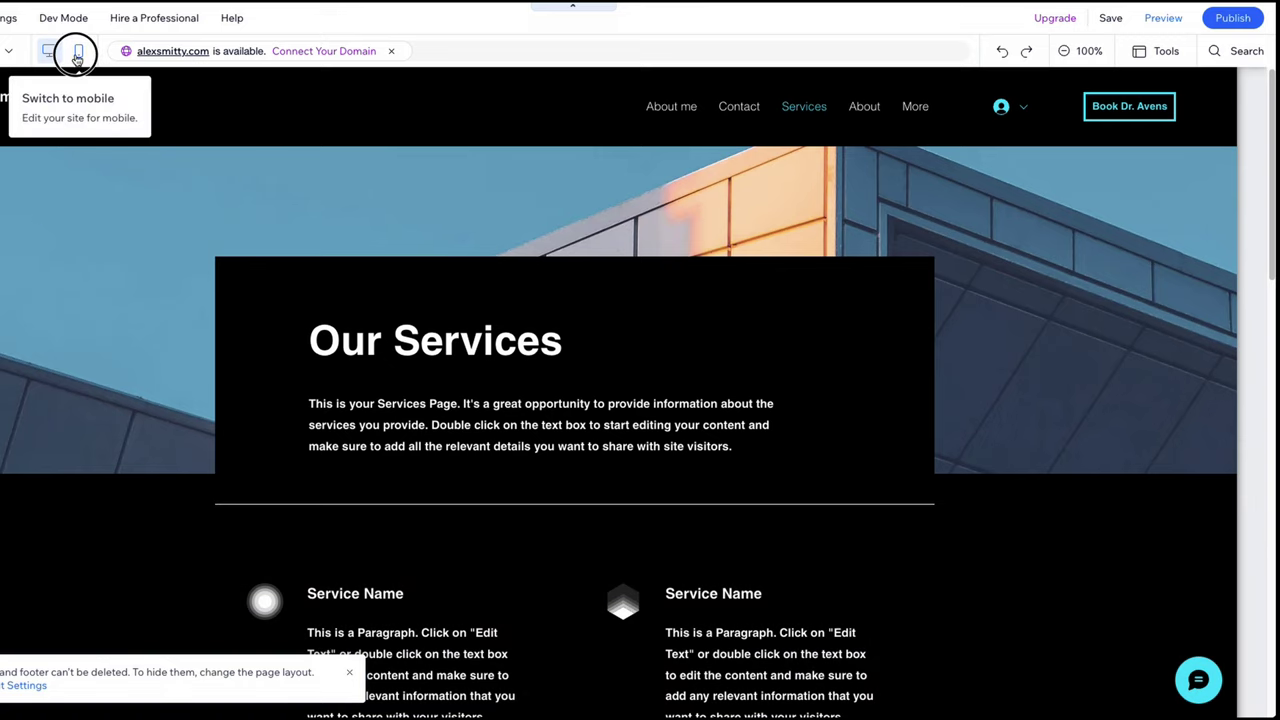
click(78, 51)
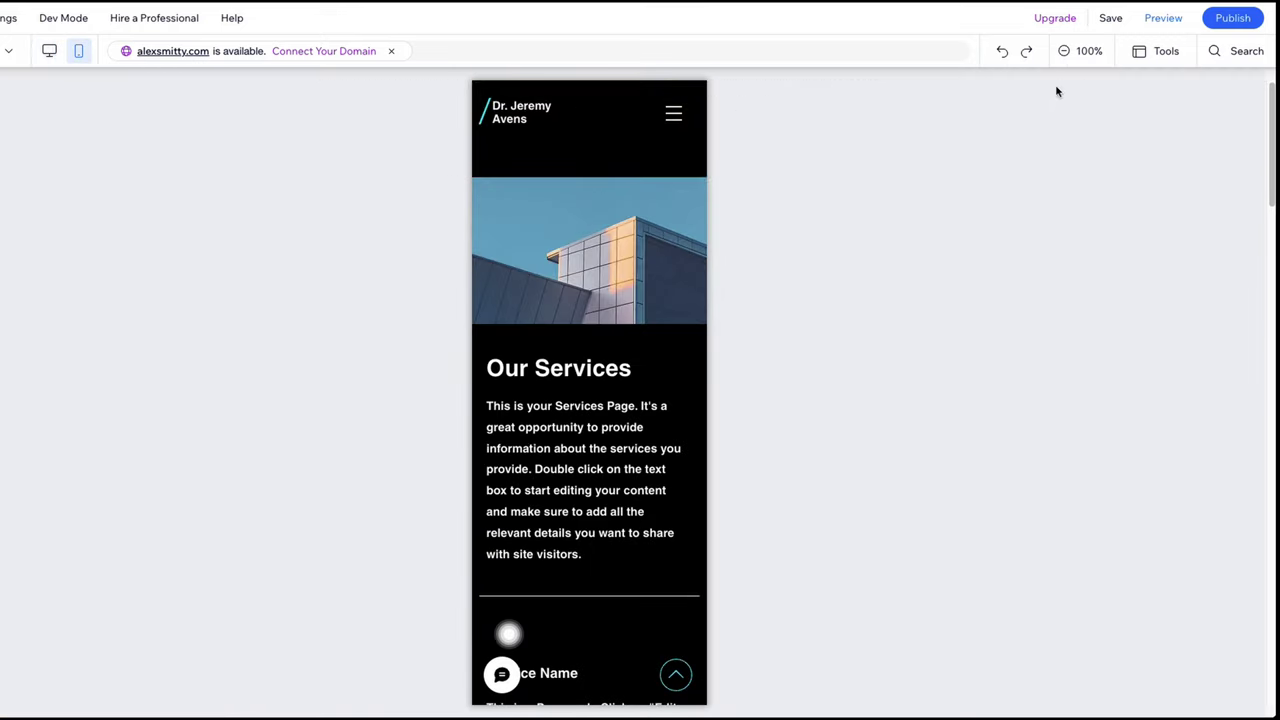
- Preview the mobile Services page and go to the About me page through the mobile site menu
click(1165, 20)
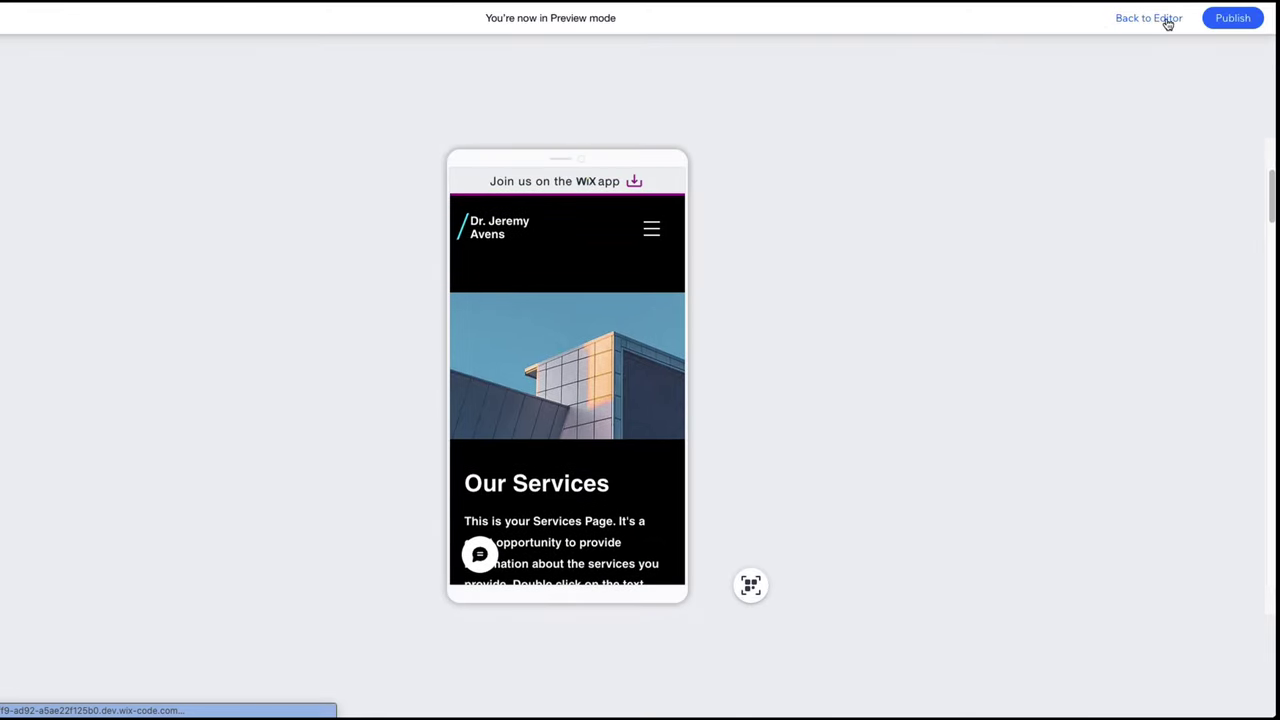
scroll(557, 291, down, 5)
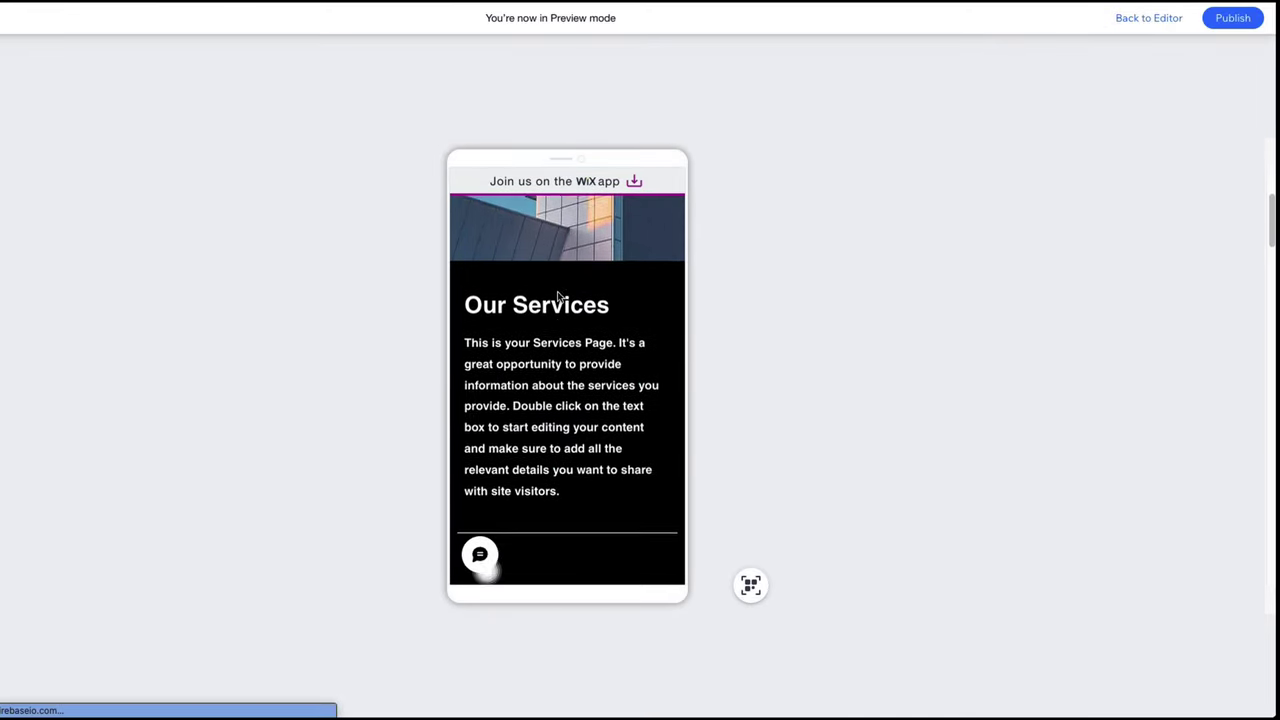
scroll(557, 291, up, 5)
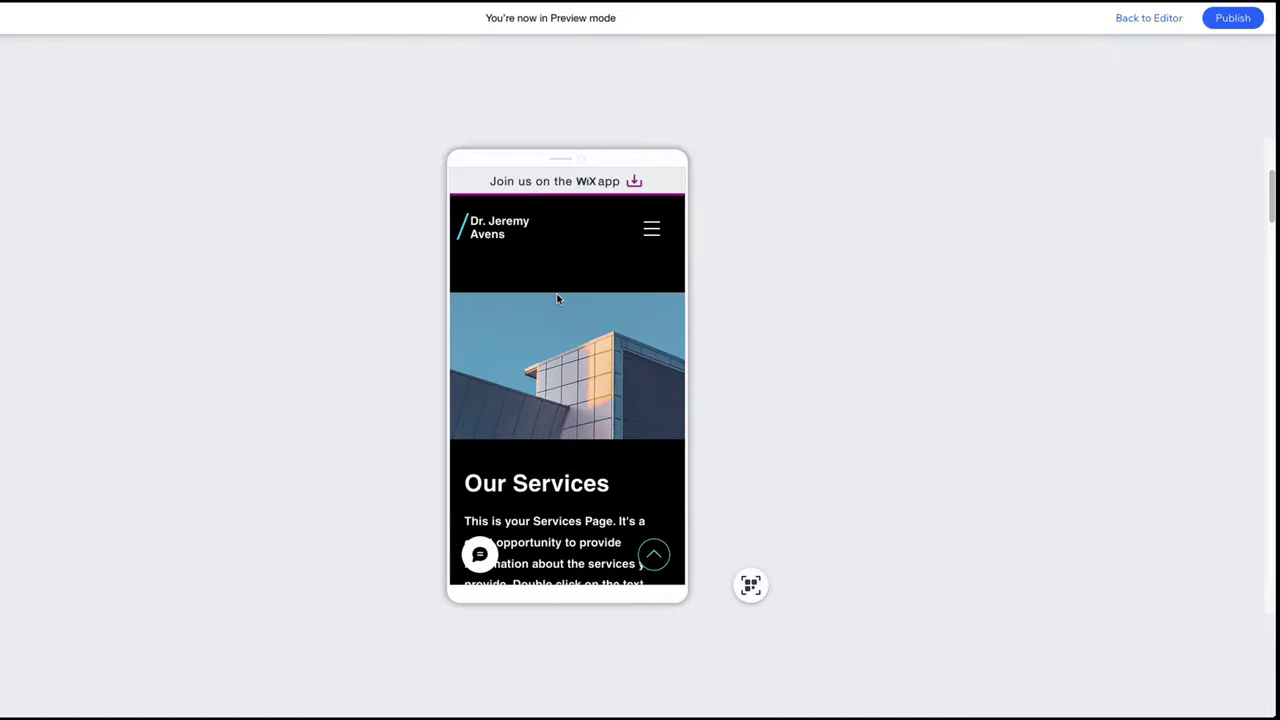
click(645, 234)
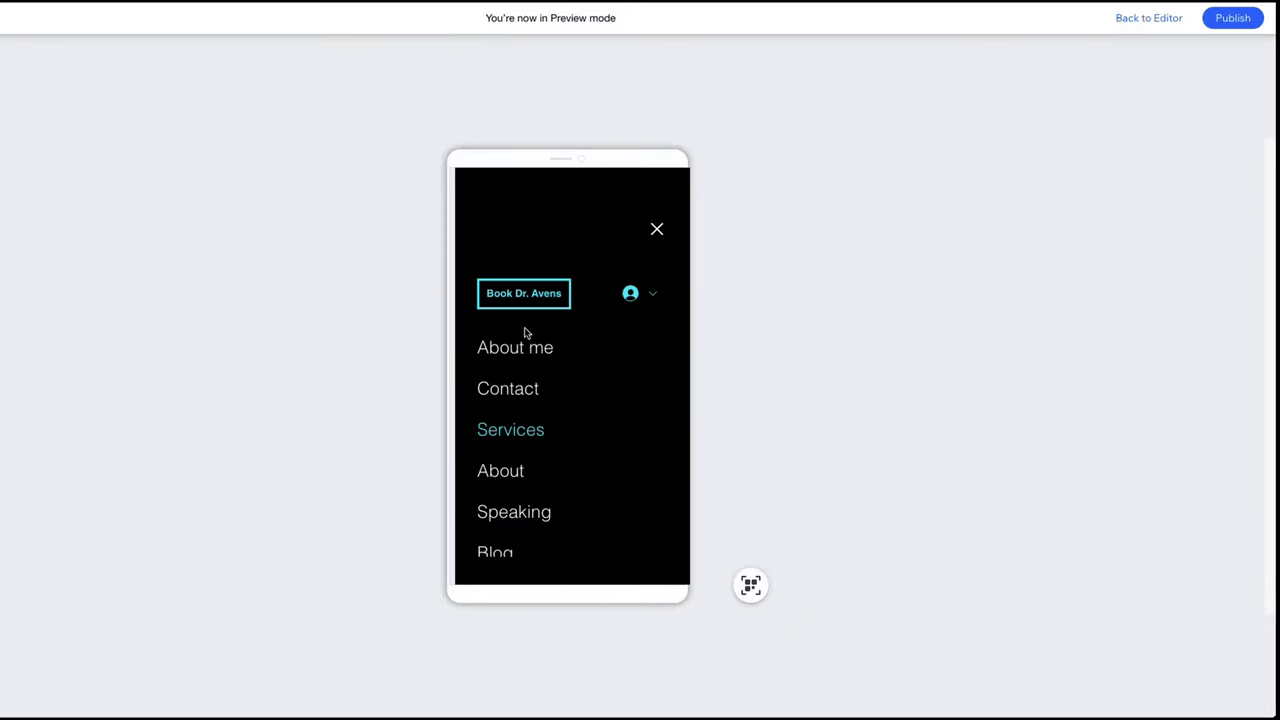
click(514, 345)
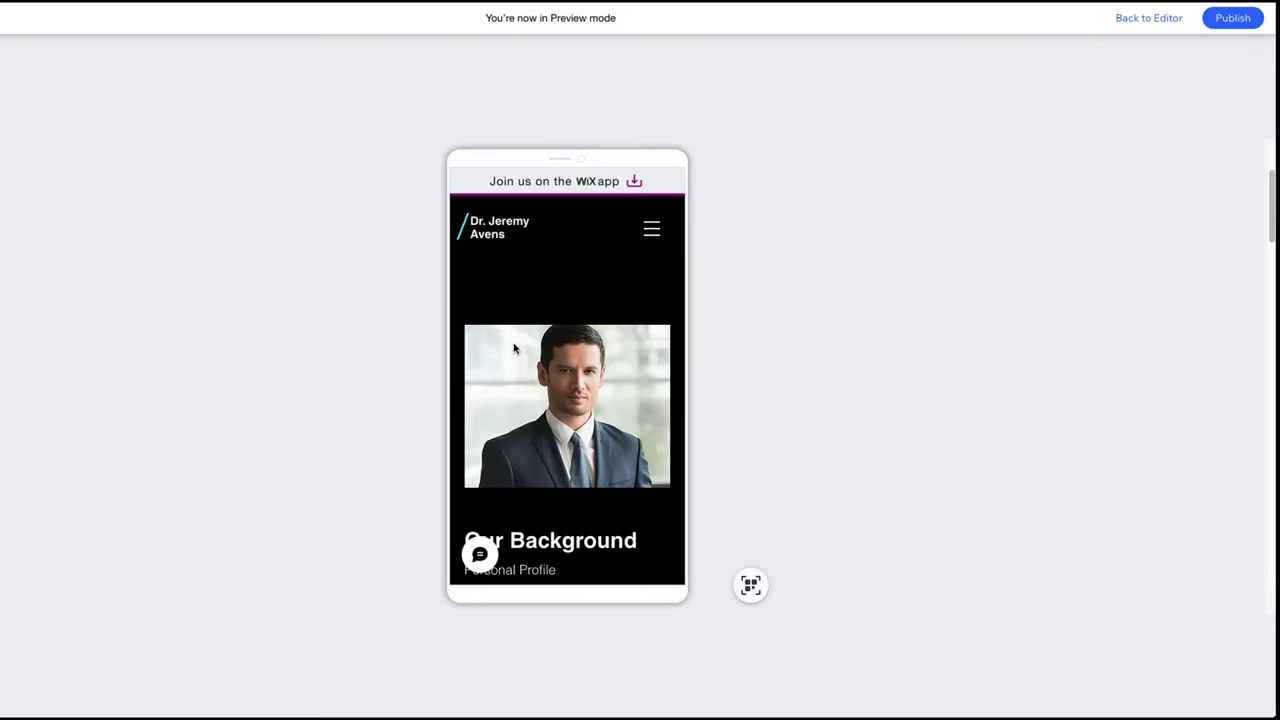
- Publish the site, highlight its live address in the confirmation dialog and close the dialog
click(1226, 25)
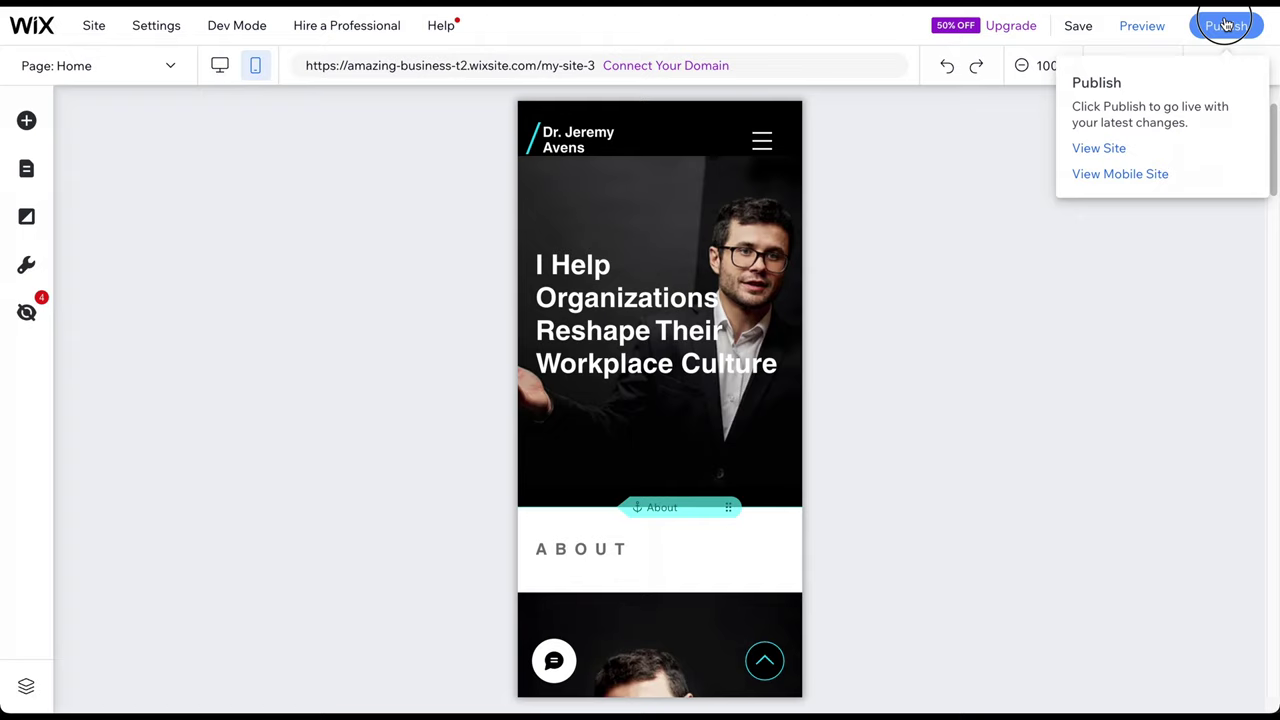
click(1226, 25)
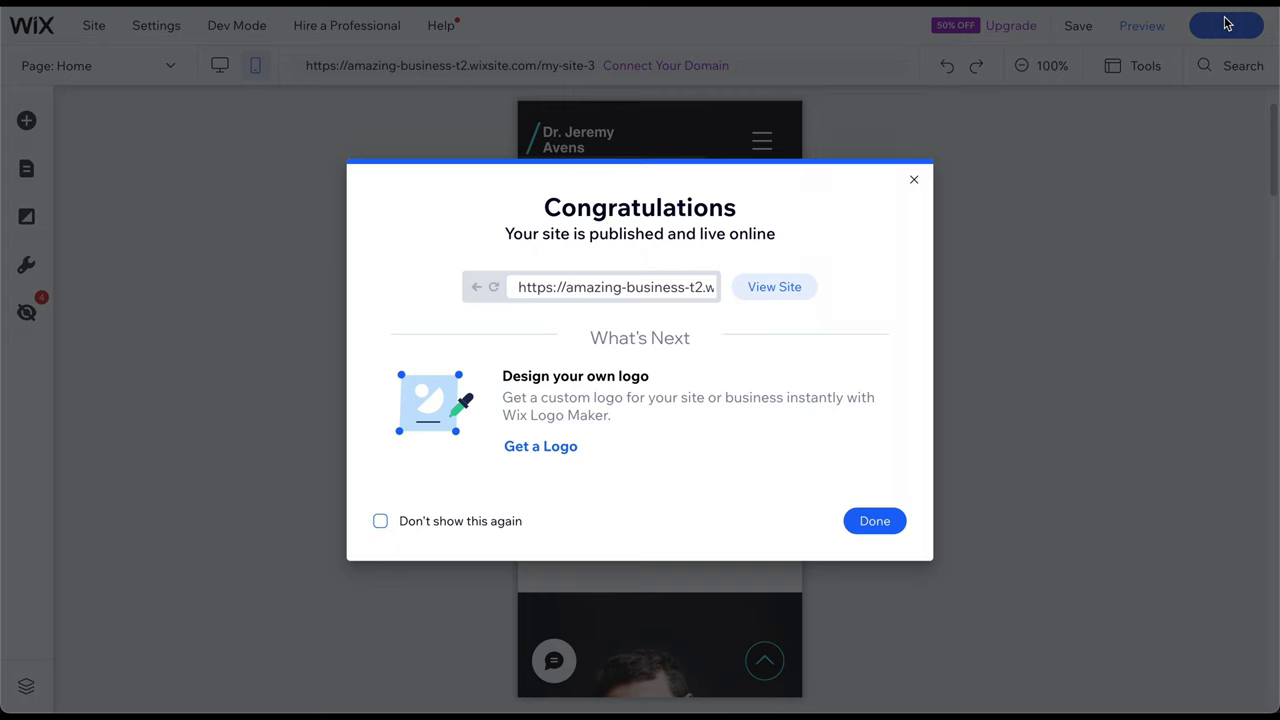
drag(663, 289, 733, 295)
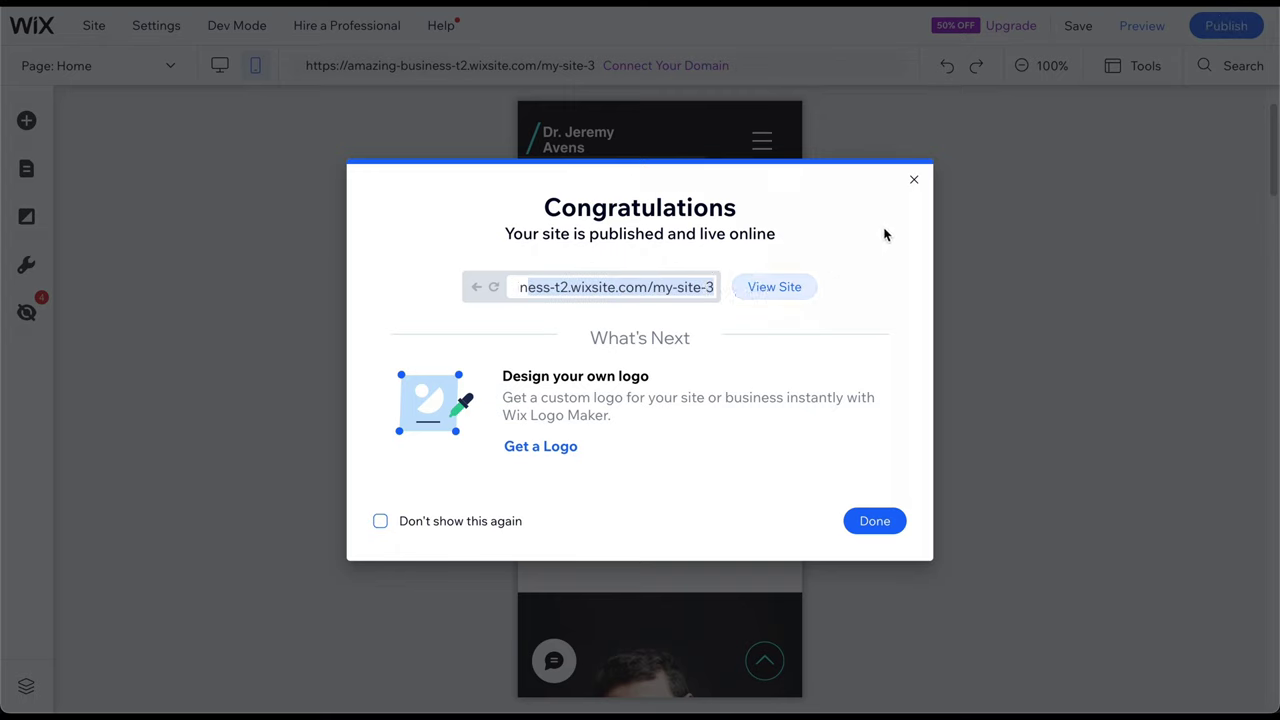
click(913, 183)
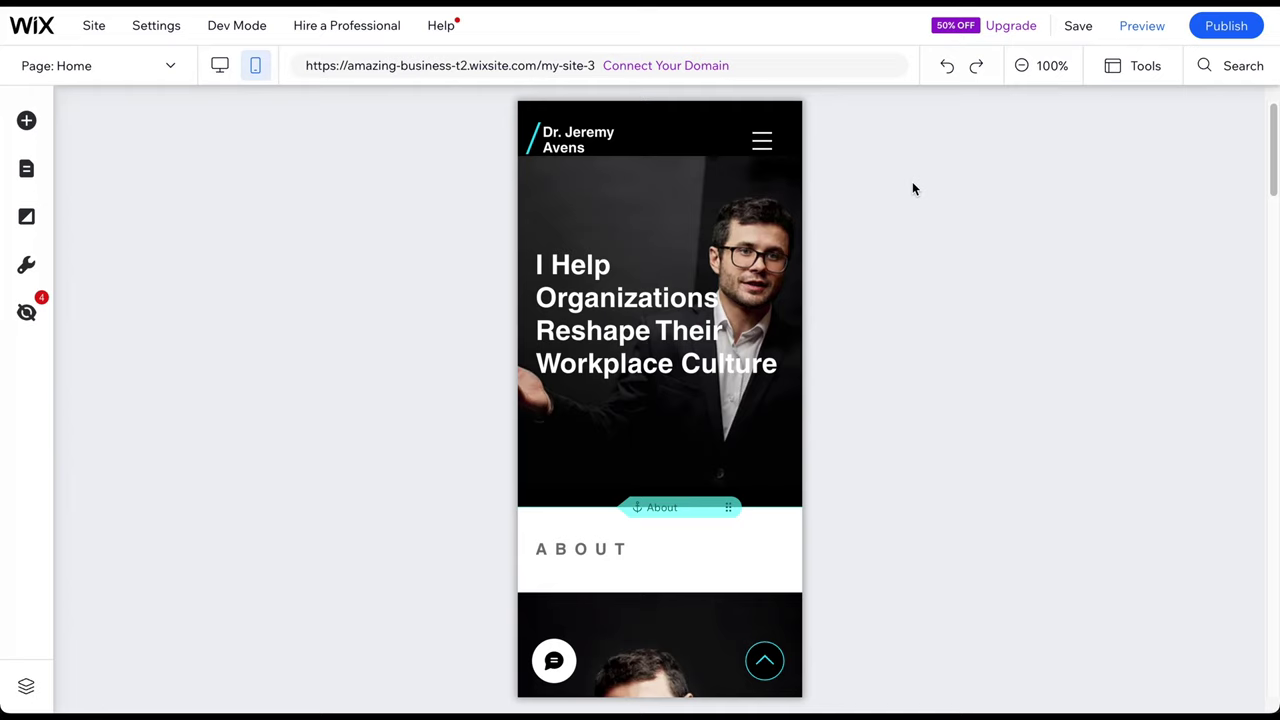
- Start connecting a custom domain and compare the features of the premium plans
click(671, 67)
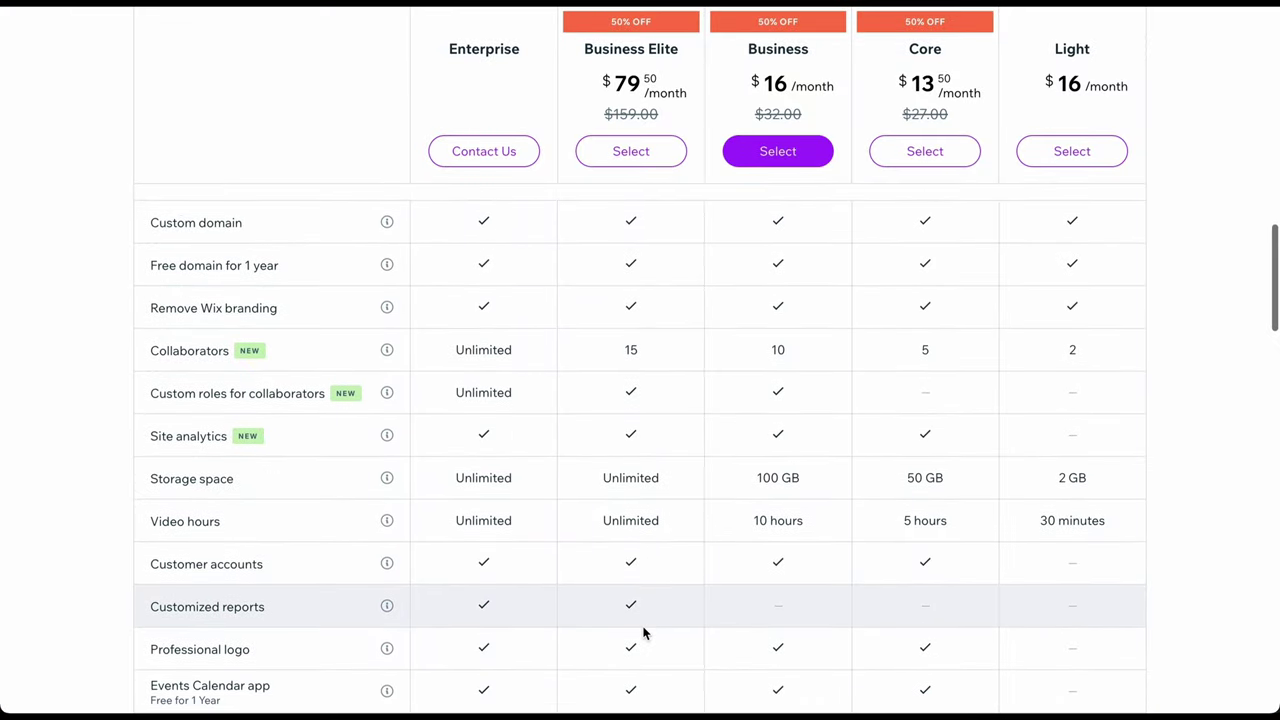
scroll(645, 632, down, 1)
scroll(645, 632, down, 1)
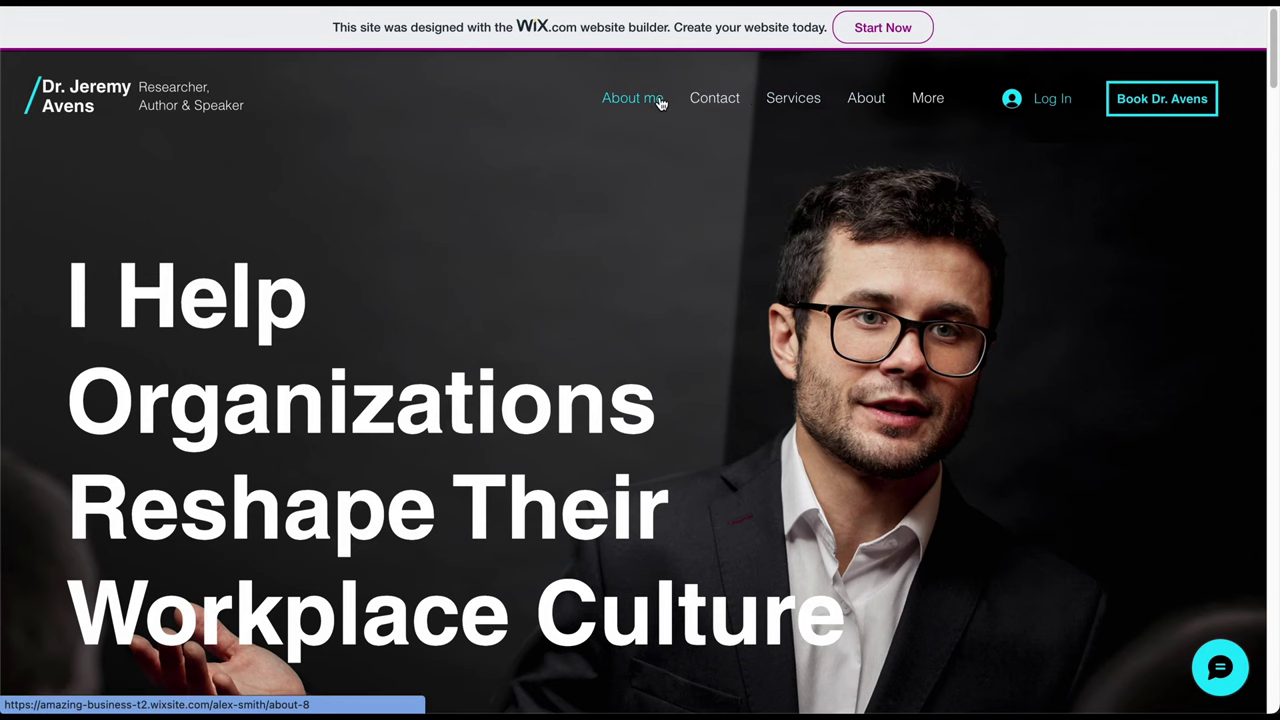
- View the About me and Contact pages on the published desktop site
click(632, 98)
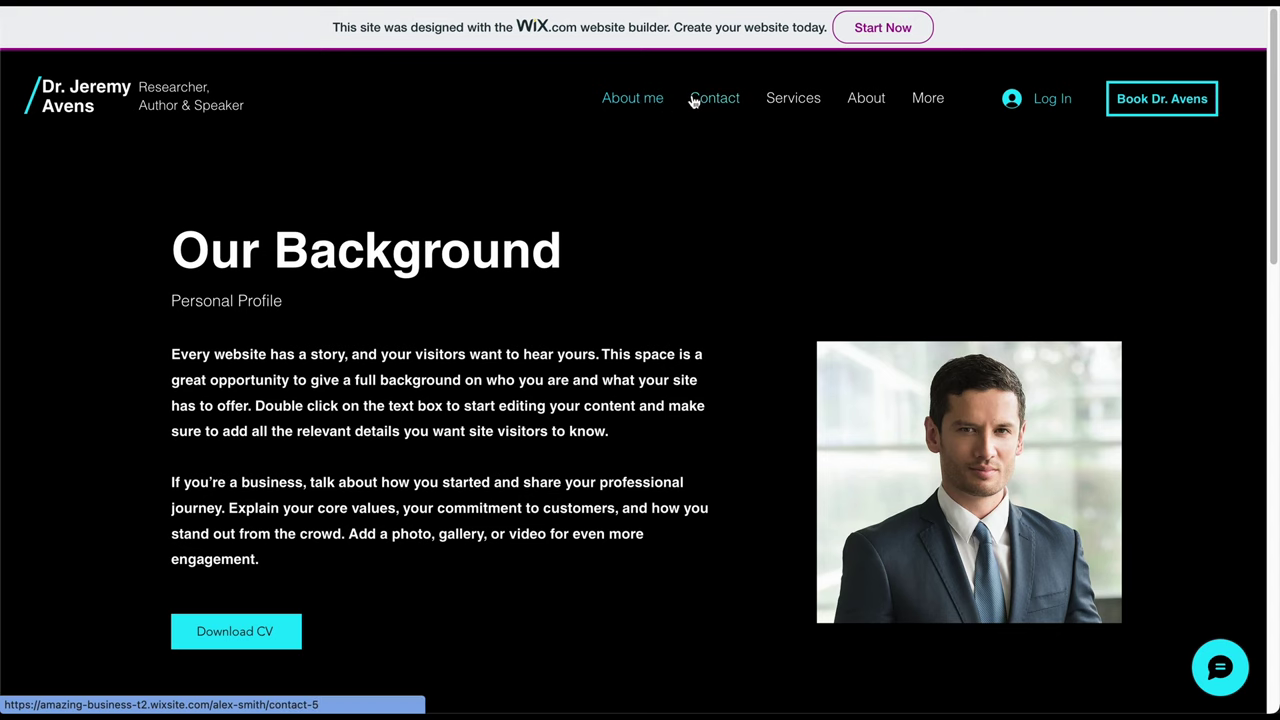
click(694, 98)
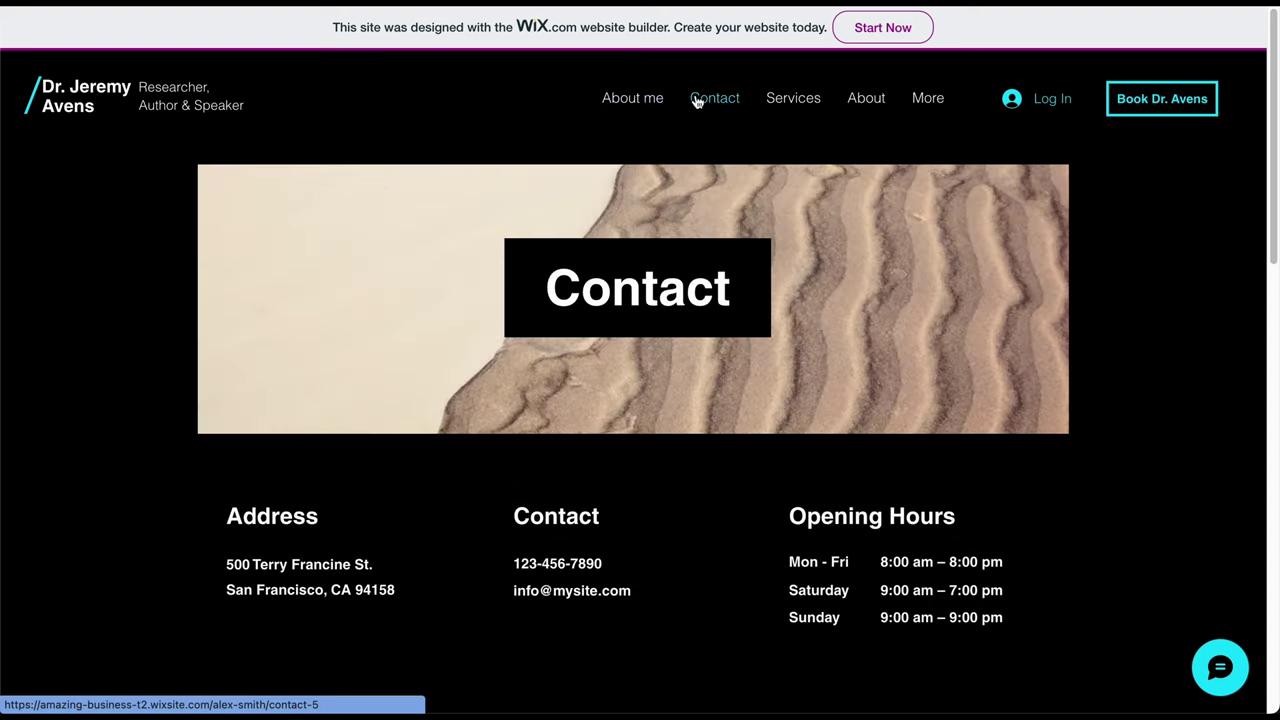